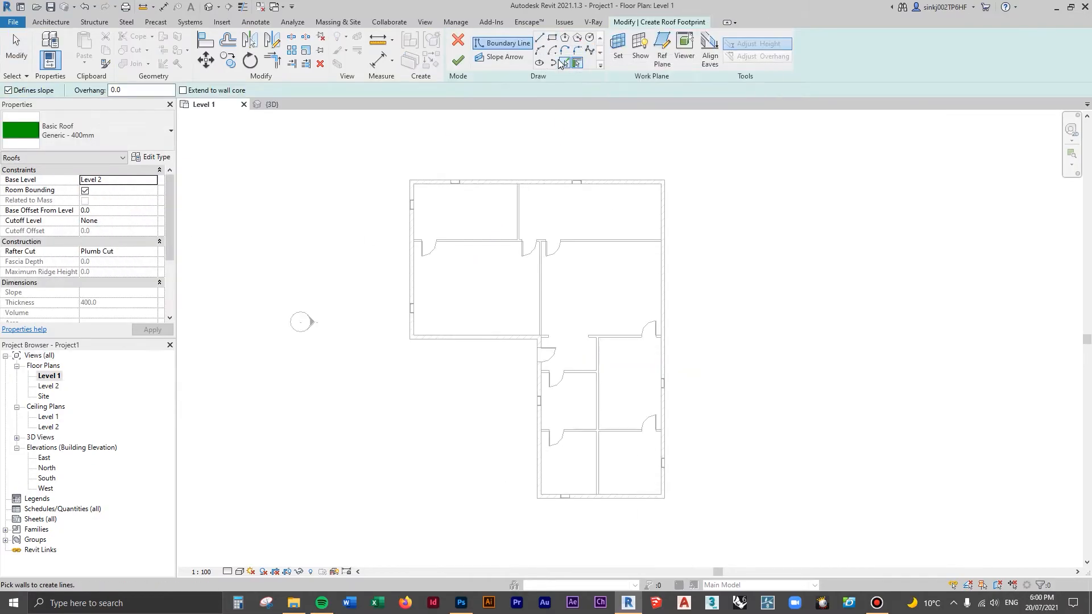
- Trace the roof footprint along the building's outer wall lines with Pick Lines and finish the roof sketch
{"action": "left_click", "coordinate": [80, 130]}
{"action": "left_click", "coordinate": [119, 179]}
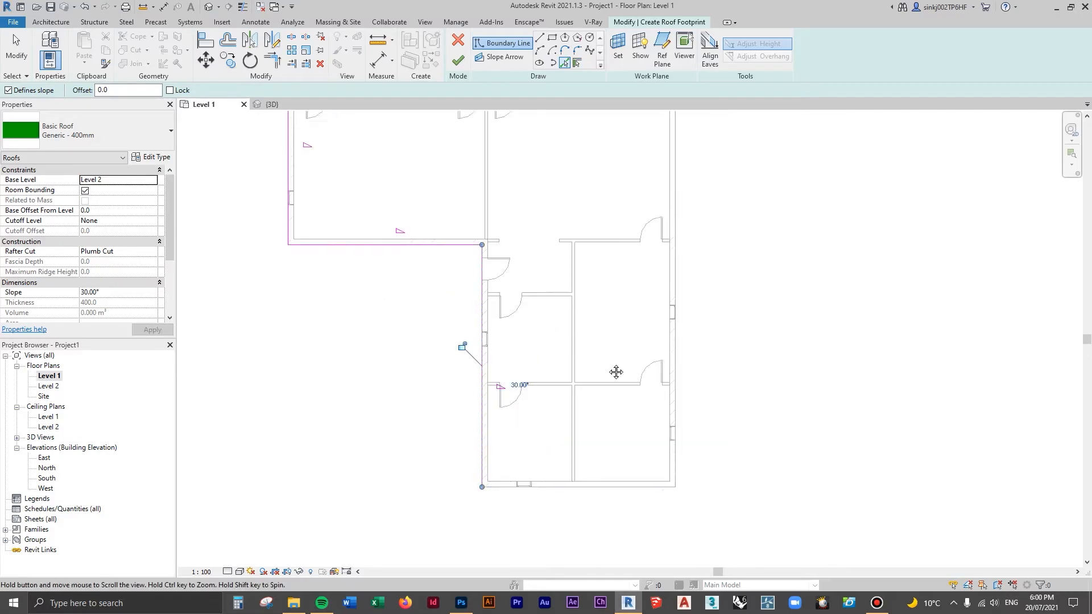
{"action": "middle_click_drag", "start_coordinate": [616, 372], "coordinate": [613, 364]}
{"action": "left_click", "coordinate": [602, 478]}
{"action": "left_click", "coordinate": [671, 250]}
{"action": "scroll", "coordinate": [705, 236], "scroll_direction": "down", "scroll_amount": 1}
{"action": "key", "text": "Escape"}
{"action": "key", "text": "Escape"}
{"action": "middle_click_drag", "start_coordinate": [715, 211], "coordinate": [724, 415]}
{"action": "scroll", "coordinate": [719, 412], "scroll_direction": "down", "scroll_amount": 1}
{"action": "left_click", "coordinate": [459, 59]}
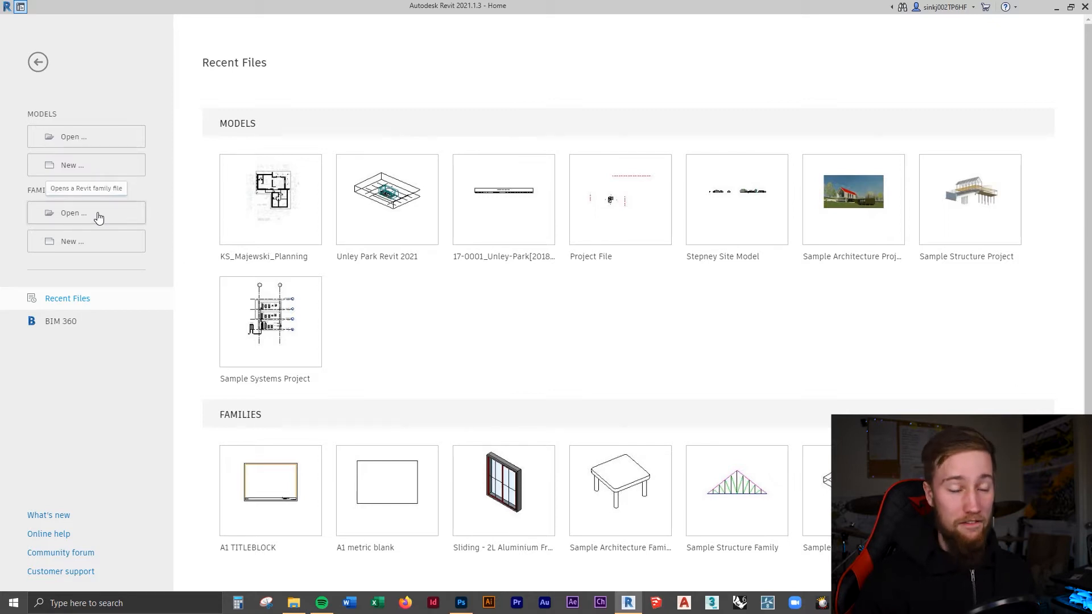
- Create a new project from the Metric-Architectural Template
{"action": "left_click", "coordinate": [105, 168]}
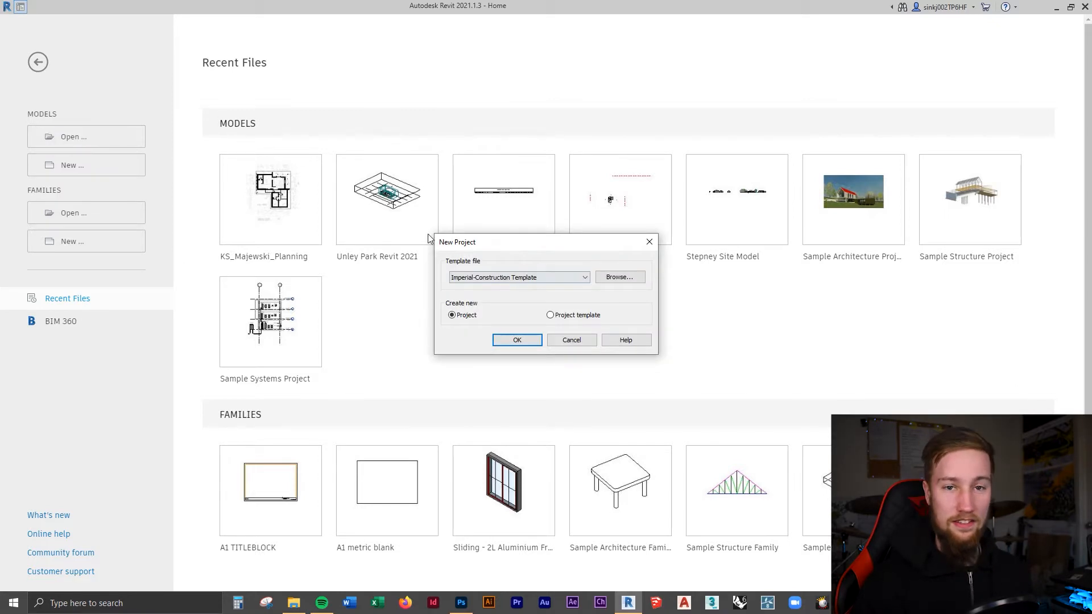
{"action": "left_click", "coordinate": [485, 276]}
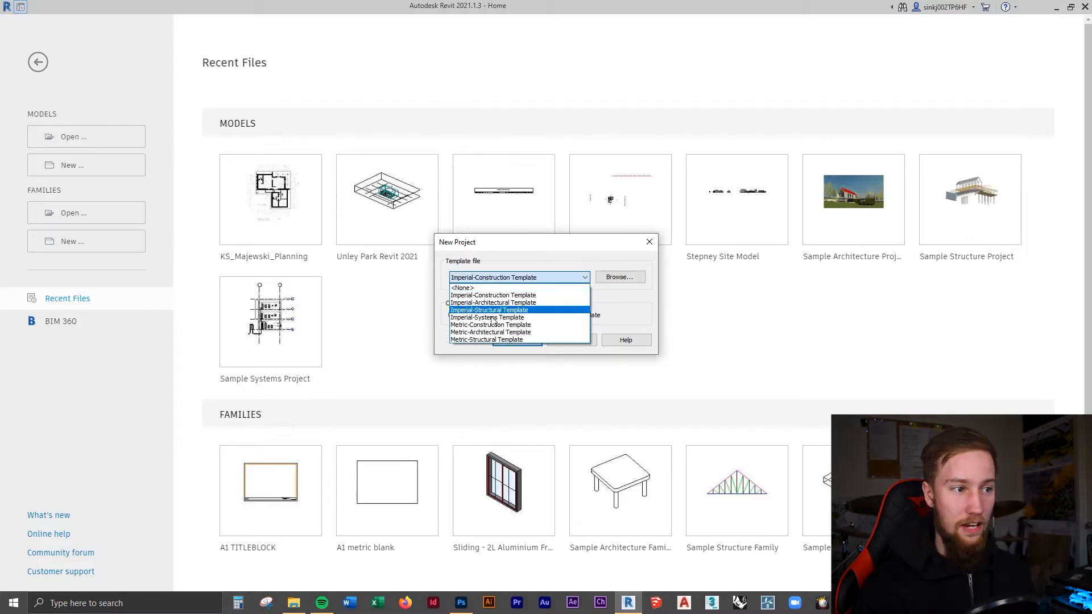
{"action": "left_click", "coordinate": [489, 332]}
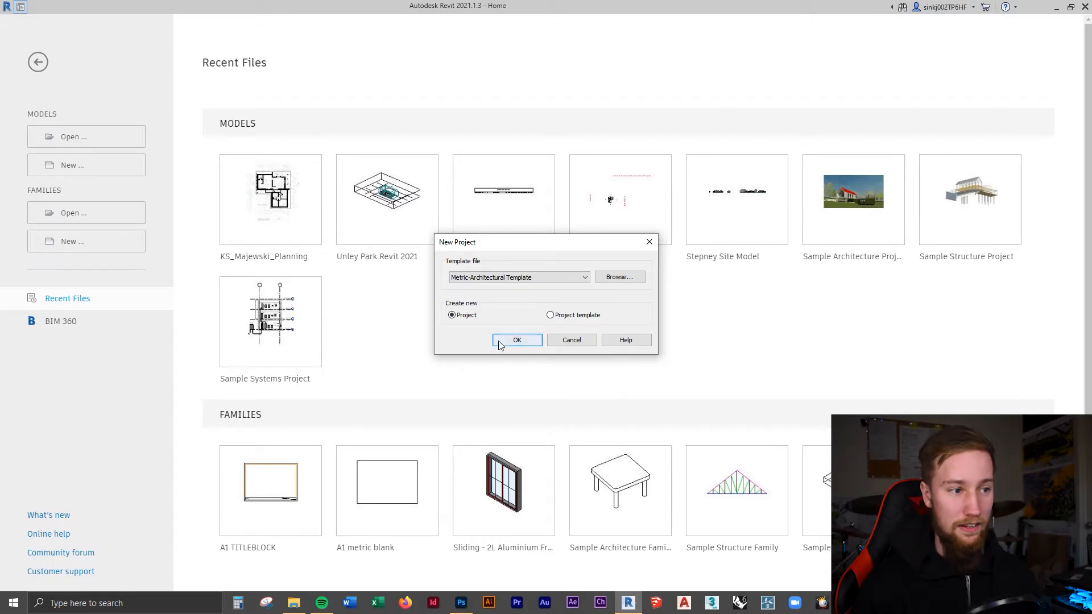
{"action": "left_click", "coordinate": [498, 342]}
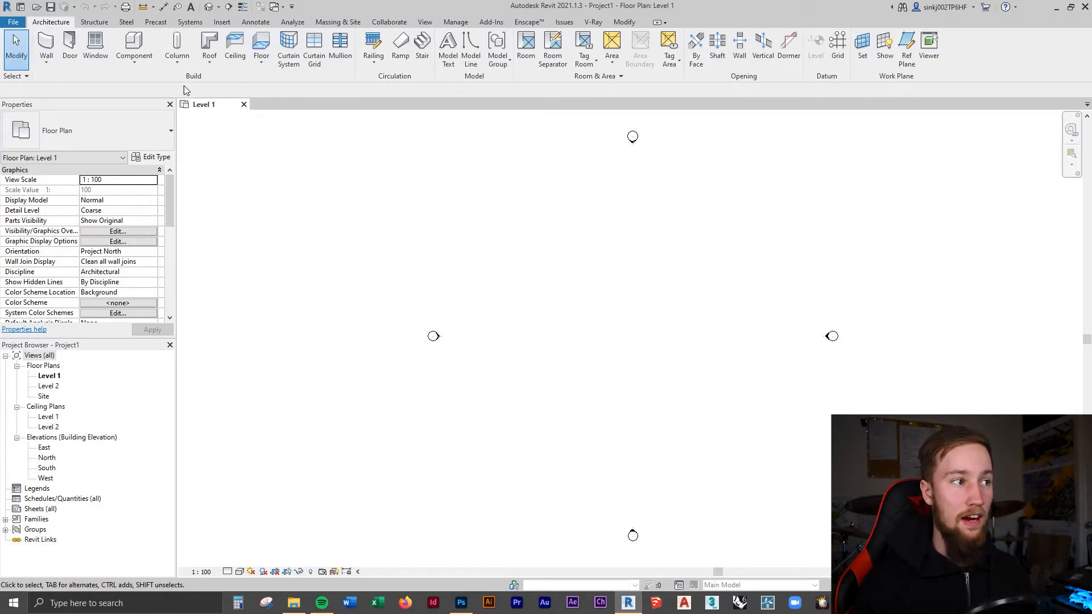
- Start an architectural floor boundary sketch on Level 1
{"action": "left_click", "coordinate": [264, 64]}
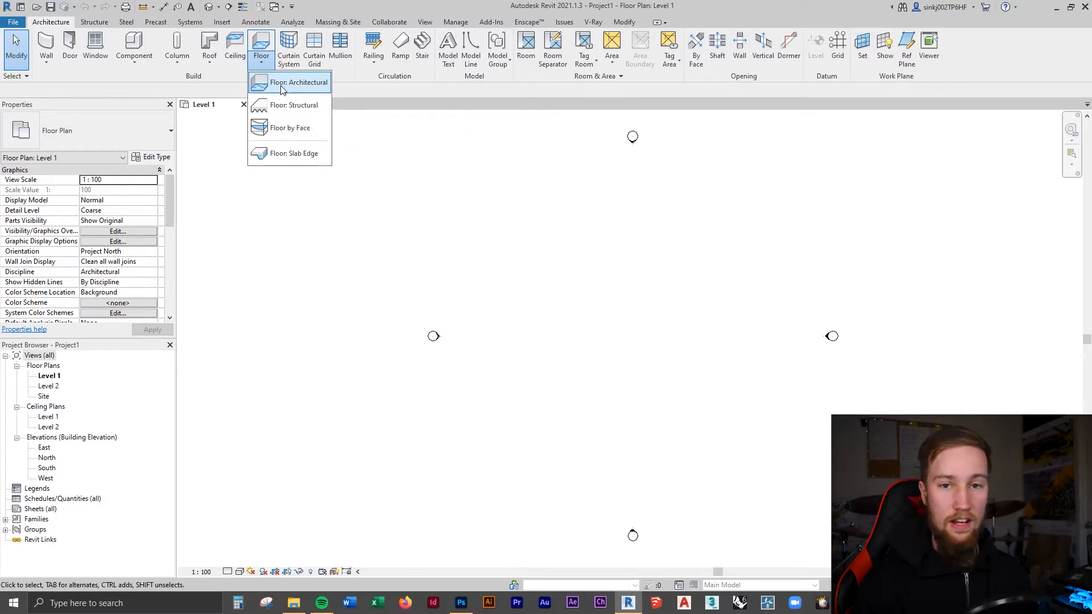
{"action": "left_click", "coordinate": [281, 84]}
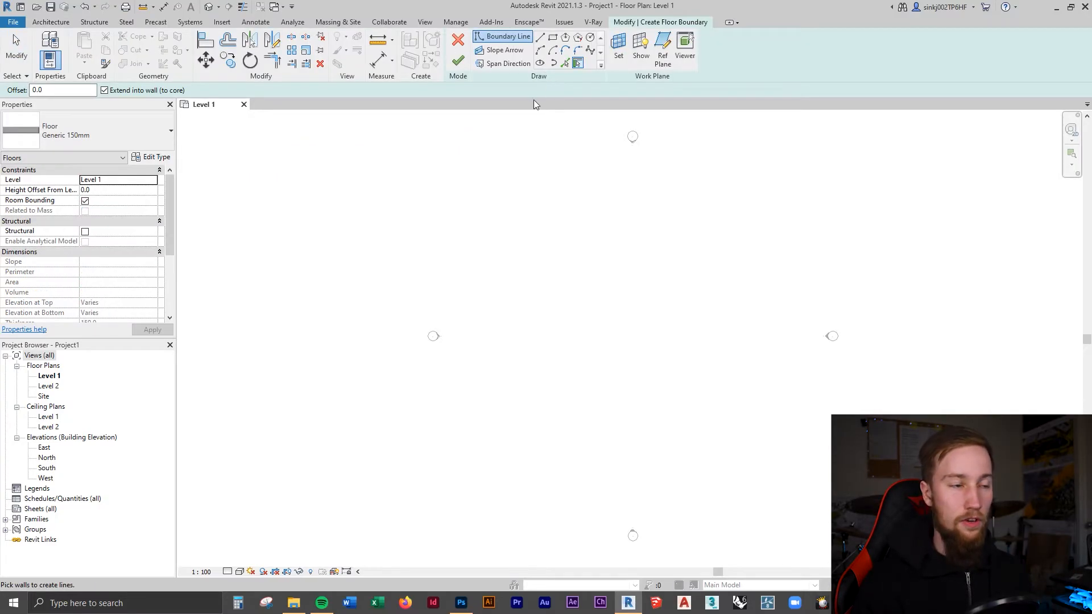
- Try sketching an irregular, open four-segment floor boundary with the Line tool
{"action": "left_click", "coordinate": [539, 45]}
{"action": "left_click", "coordinate": [506, 385]}
{"action": "left_click", "coordinate": [498, 294]}
{"action": "left_click", "coordinate": [619, 274]}
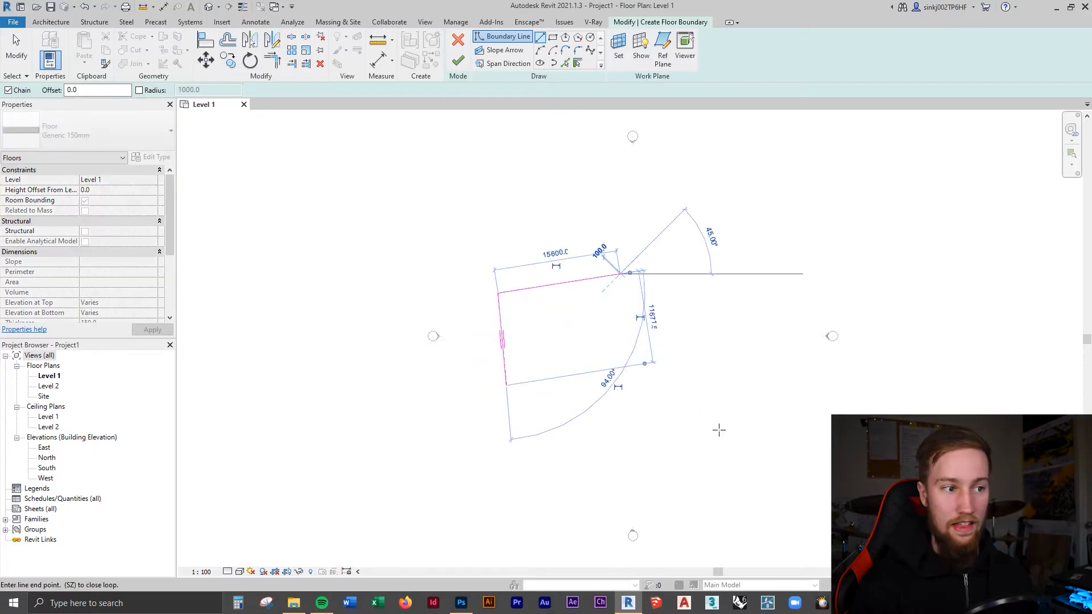
{"action": "left_click", "coordinate": [718, 431]}
{"action": "left_click", "coordinate": [570, 418]}
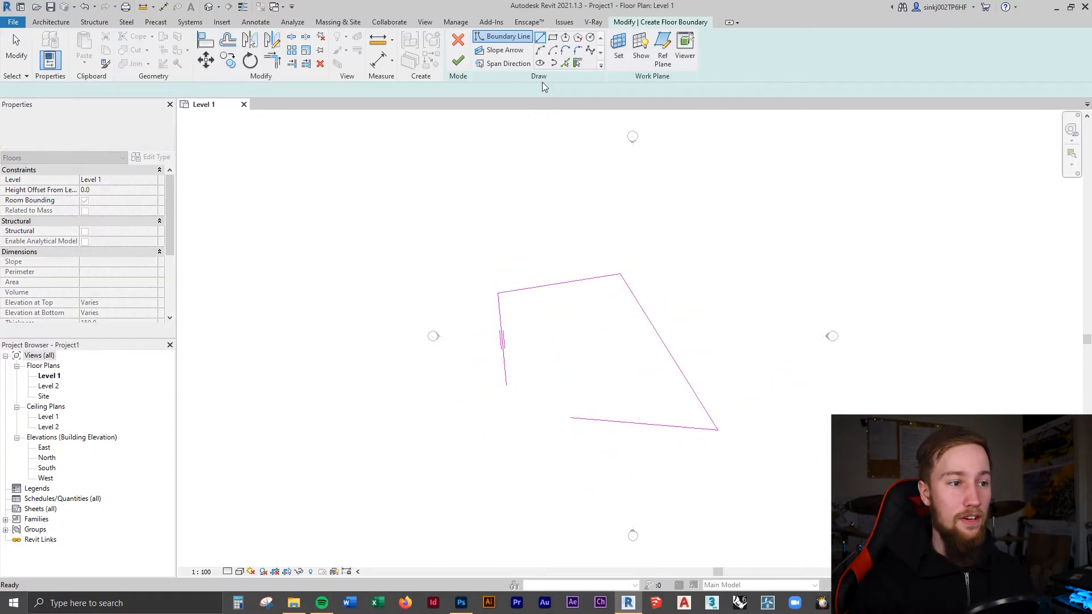
- Undo the irregular boundary lines in the floor sketch
{"action": "key", "text": "ctrl+z"}
{"action": "key", "text": "ctrl+z"}
{"action": "key", "text": "ctrl+z"}
{"action": "key", "text": "ctrl+z"}
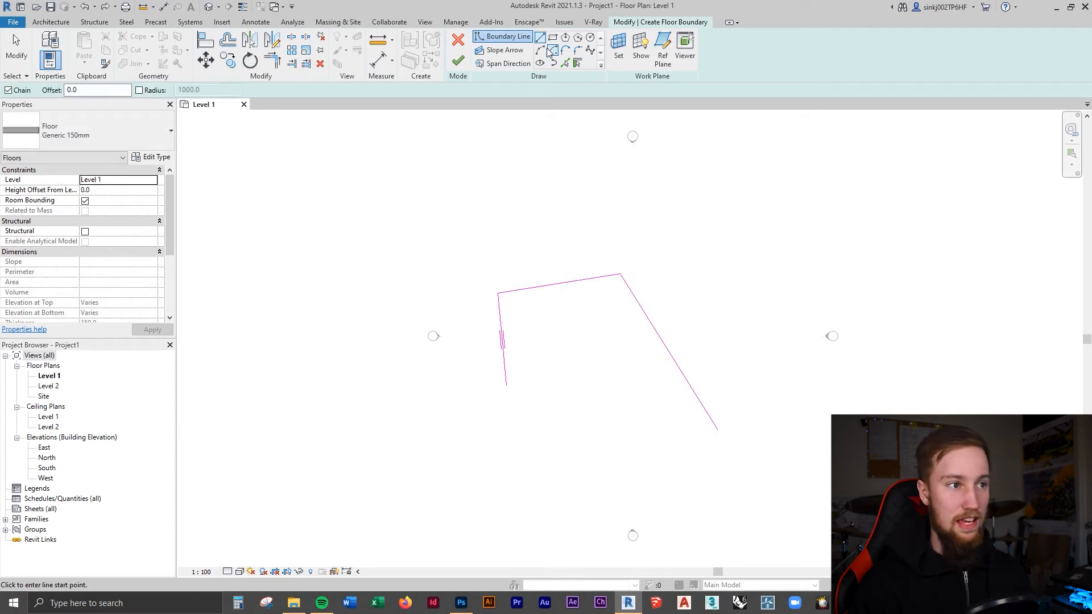
- Sketch a rectangular floor boundary about 12400 mm wide and set its vertical dimension to 10000 mm
{"action": "left_click", "coordinate": [553, 39]}
{"action": "left_click", "coordinate": [487, 242]}
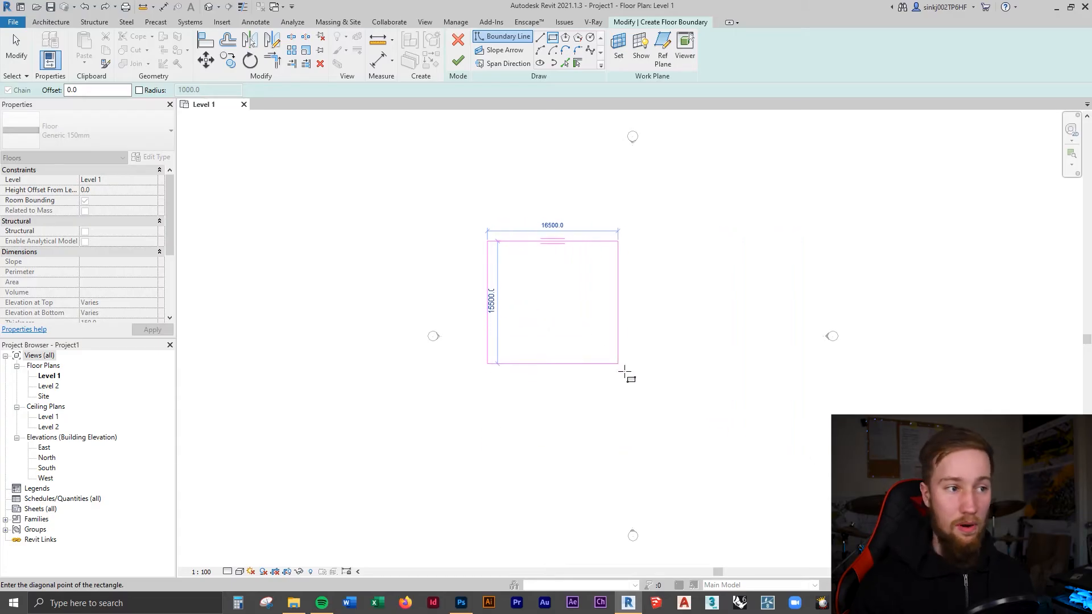
{"action": "left_click", "coordinate": [586, 344]}
{"action": "left_click", "coordinate": [597, 294]}
{"action": "key", "text": "Escape"}
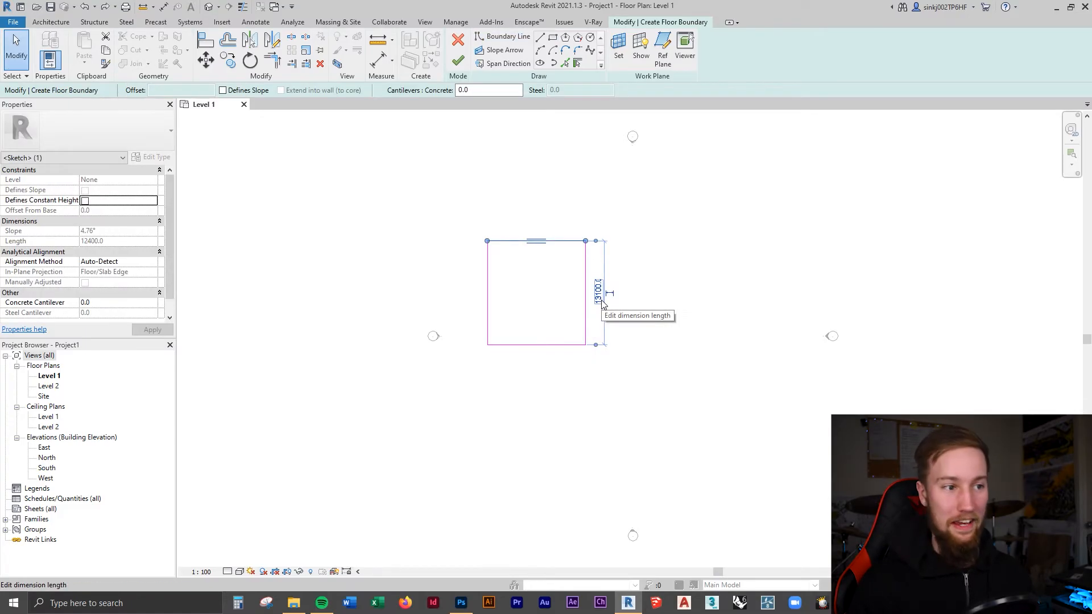
{"action": "left_click", "coordinate": [598, 294]}
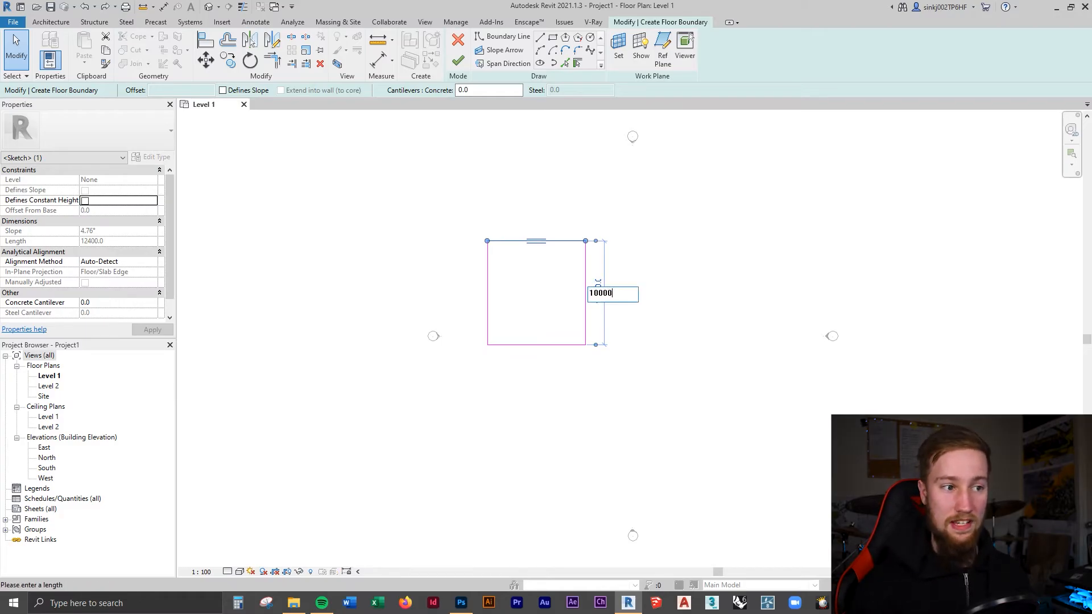
{"action": "key", "text": "Return"}
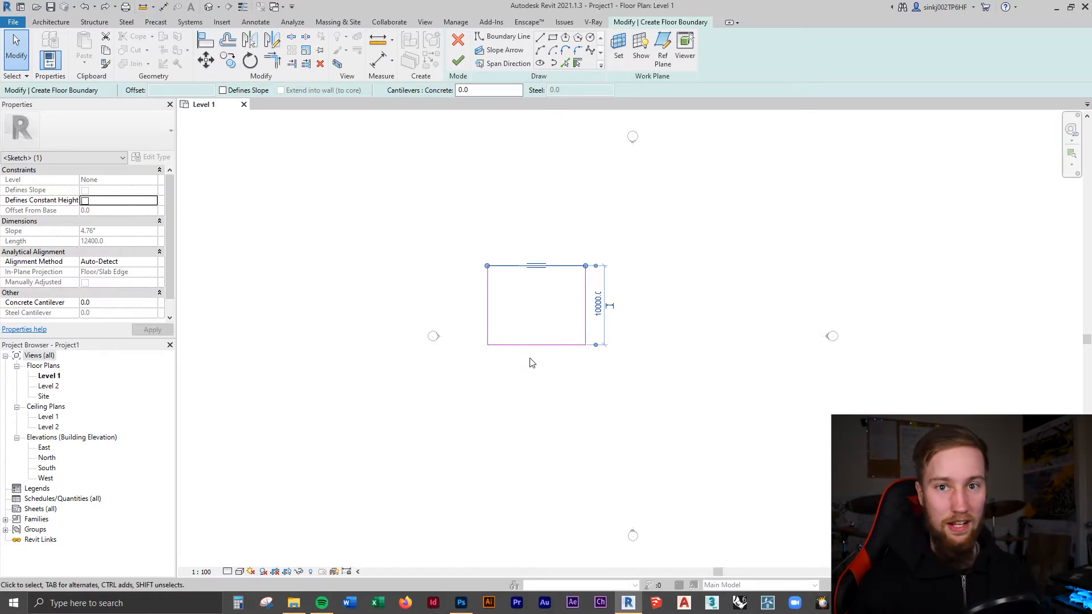
- Set the rectangle's vertical dimension to 15000 mm
{"action": "left_click", "coordinate": [598, 305]}
{"action": "type", "text": "150"}
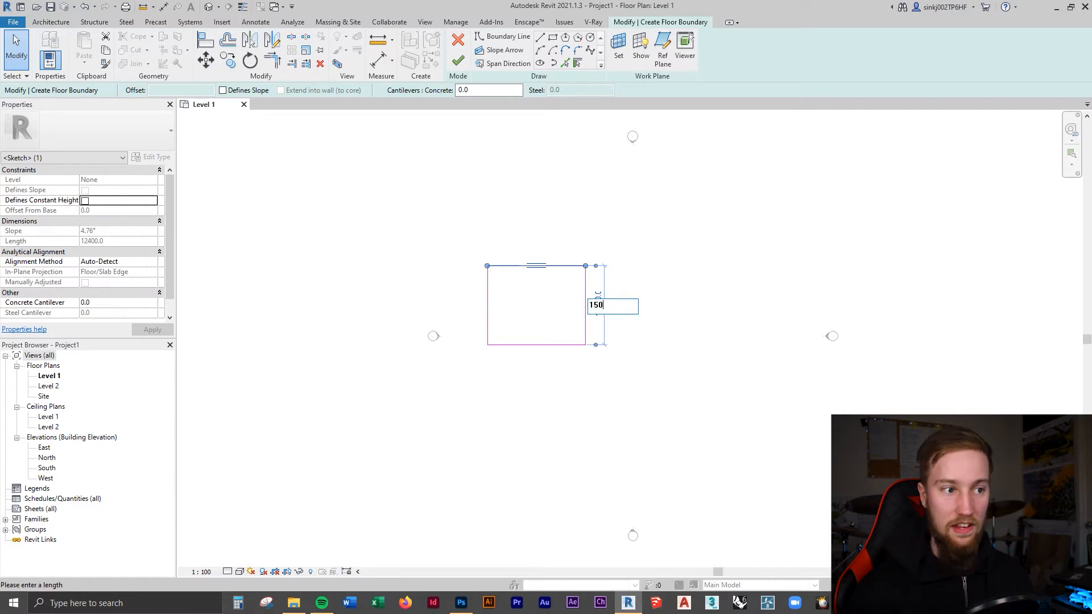
{"action": "type", "text": "00"}
{"action": "key", "text": "Return"}
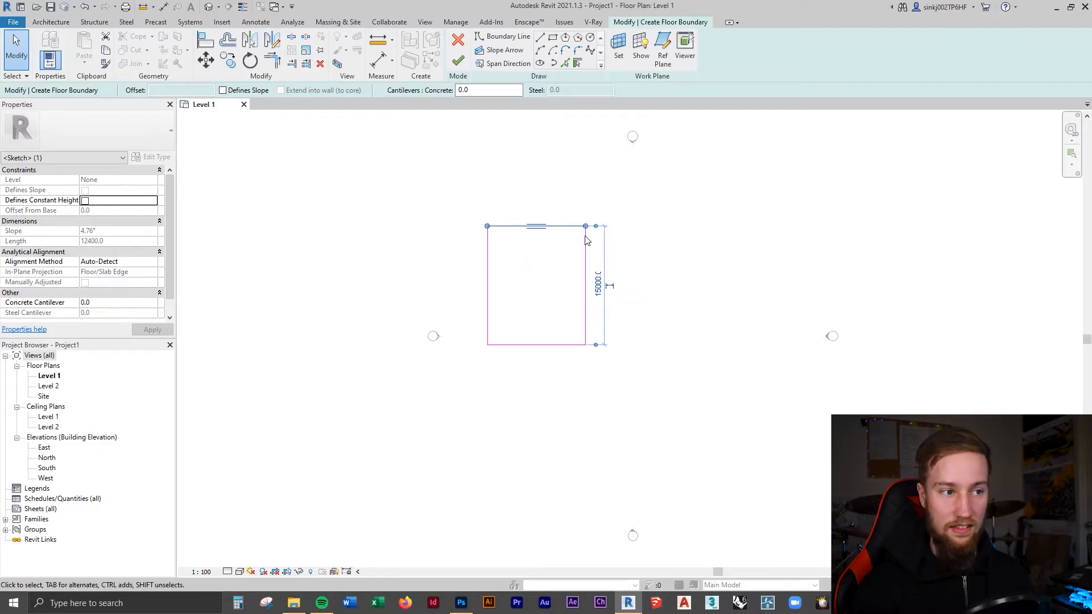
- Set the rectangle's vertical dimension back to 10000 mm
{"action": "left_click", "coordinate": [587, 284]}
{"action": "left_click", "coordinate": [598, 284]}
{"action": "type", "text": "10000"}
{"action": "key", "text": "Return"}
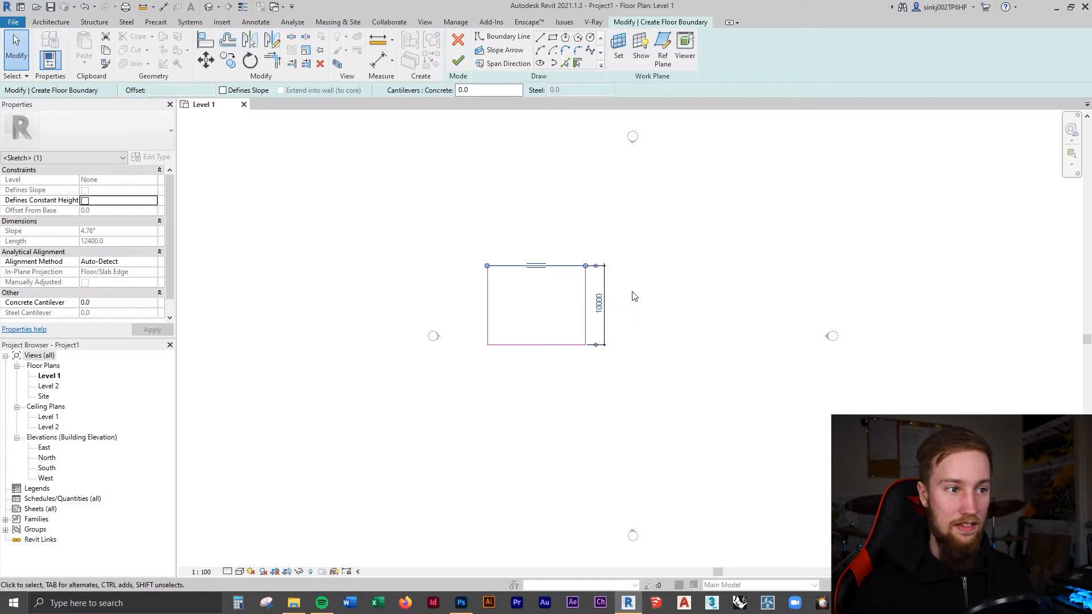
- Set the rectangle's horizontal dimension to 16000 mm by moving its right edge
{"action": "left_click", "coordinate": [586, 294]}
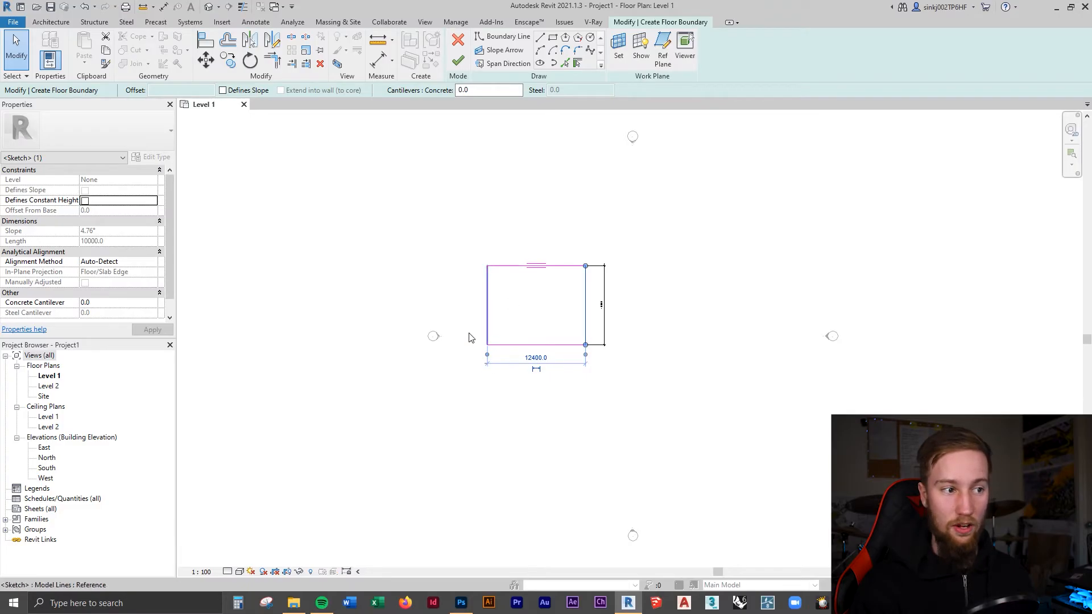
{"action": "left_click", "coordinate": [536, 358]}
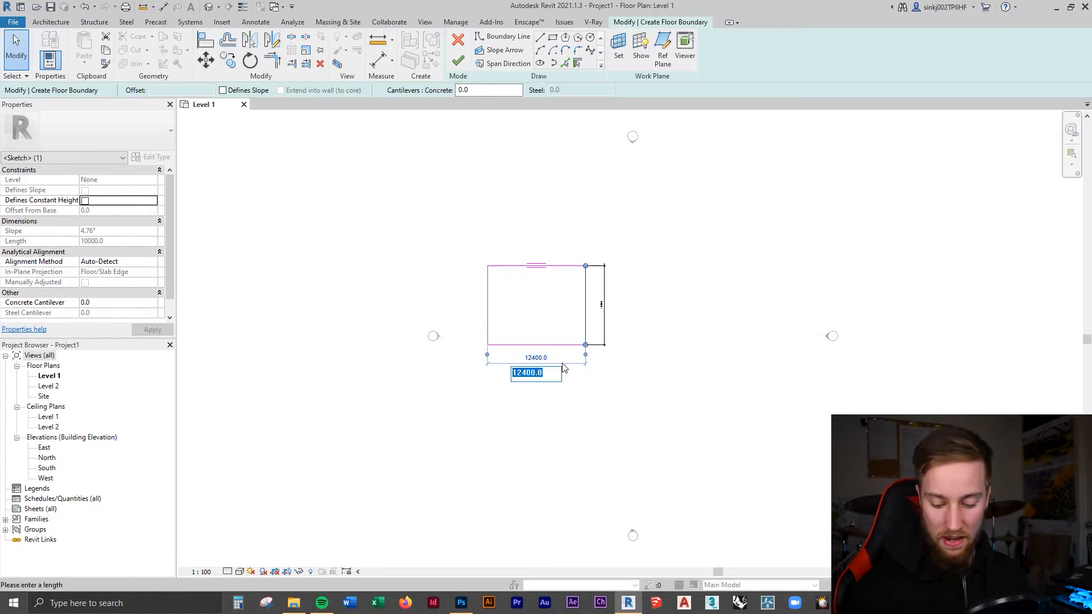
{"action": "type", "text": "16000"}
{"action": "key", "text": "Return"}
{"action": "key", "text": "Escape"}
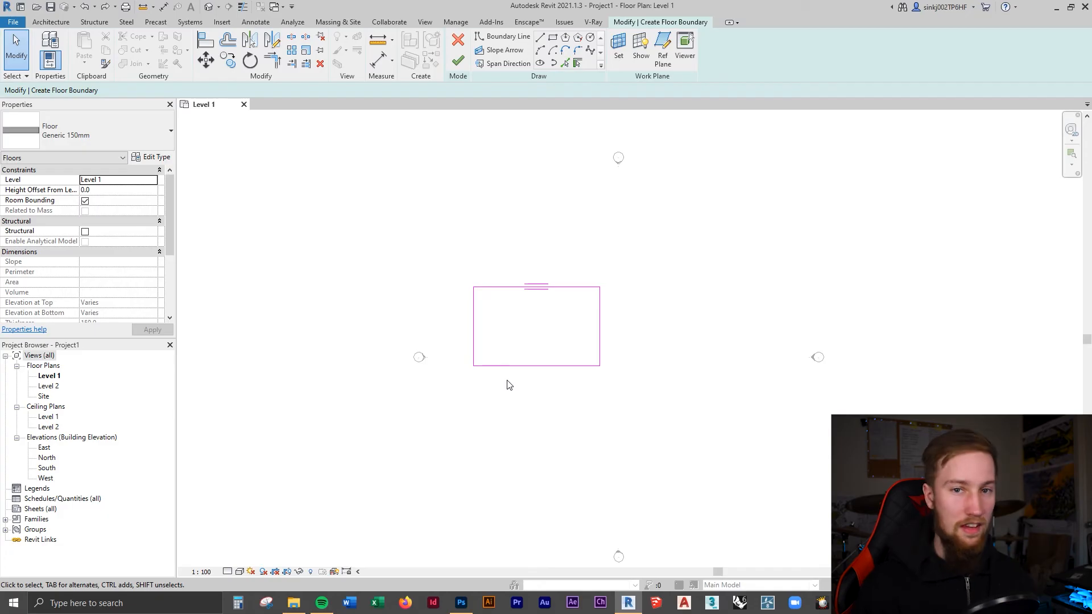
- Shorten the rectangle's lower edge to 8000 mm by pulling its right end back to the midpoint
{"action": "scroll", "coordinate": [494, 377], "scroll_direction": "up", "scroll_amount": 2}
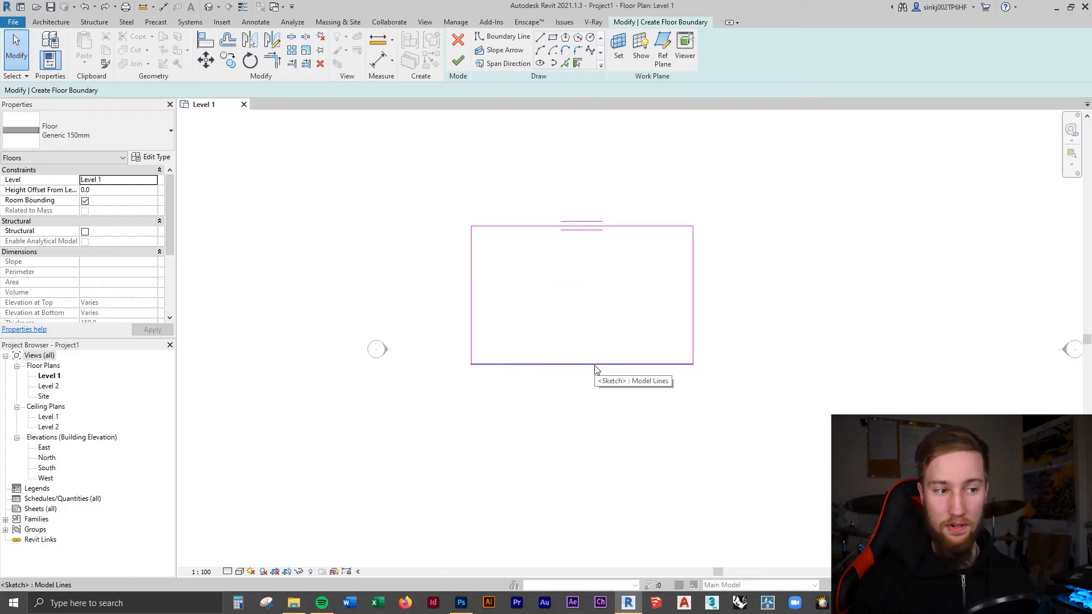
{"action": "left_click", "coordinate": [596, 367]}
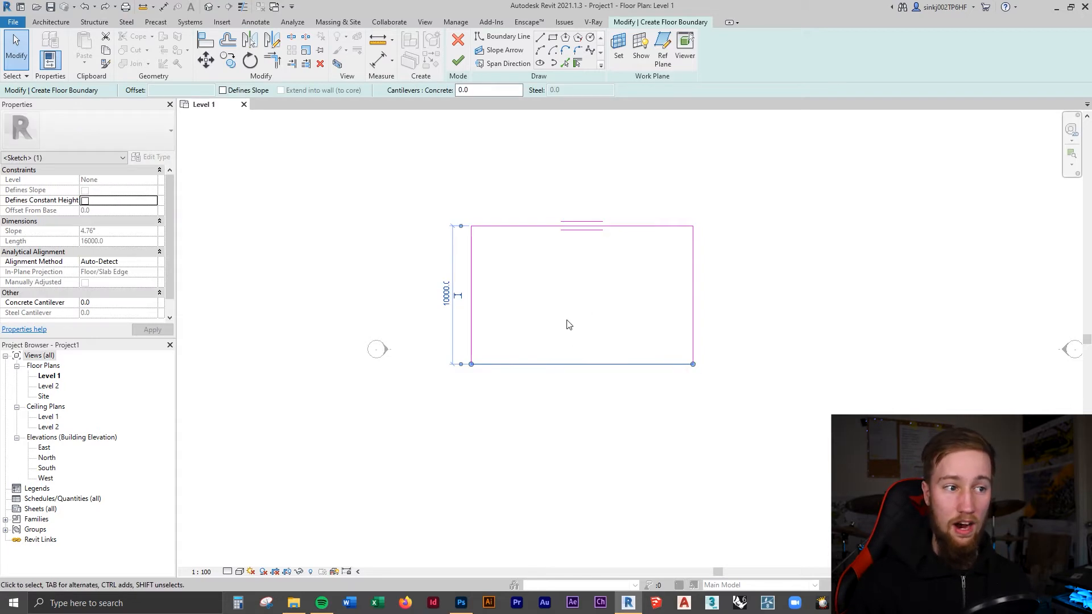
{"action": "mouse_move", "coordinate": [693, 364]}
{"action": "left_mouse_down"}
{"action": "mouse_move", "coordinate": [570, 362]}
{"action": "mouse_move", "coordinate": [582, 364]}
{"action": "left_mouse_up"}
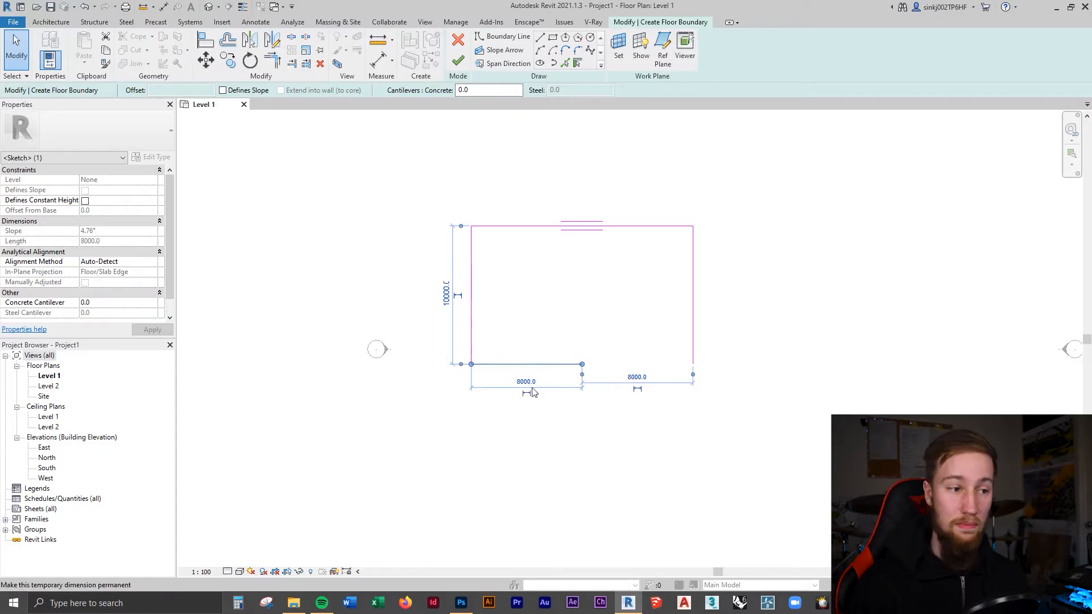
{"action": "left_click", "coordinate": [583, 334]}
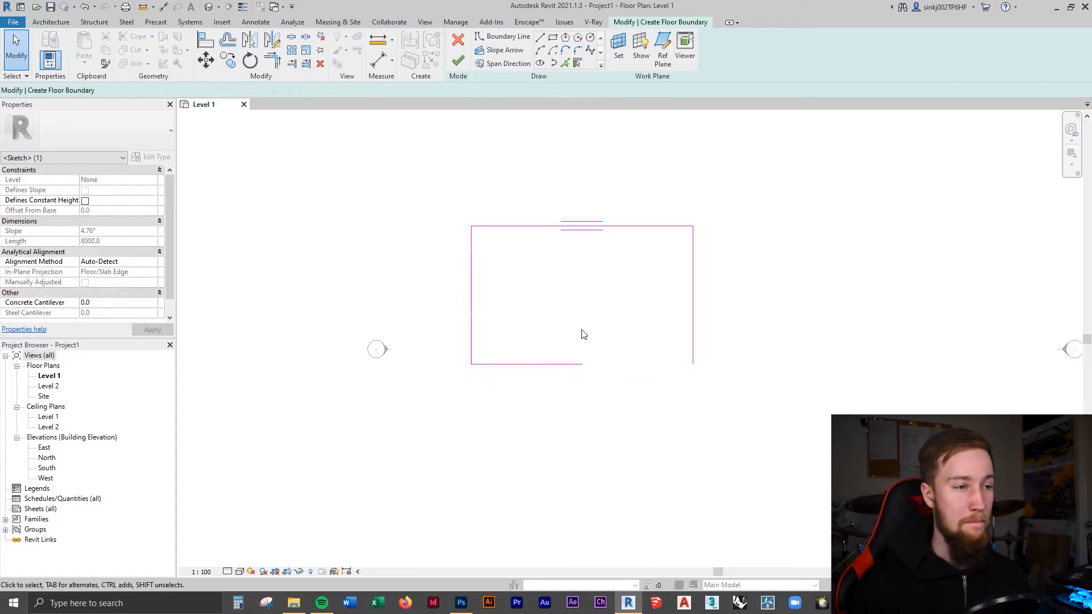
- Draw a 10000 mm line straight down from the shortened edge's end and a horizontal line to below the right edge
{"action": "left_click", "coordinate": [540, 39]}
{"action": "left_click", "coordinate": [582, 364]}
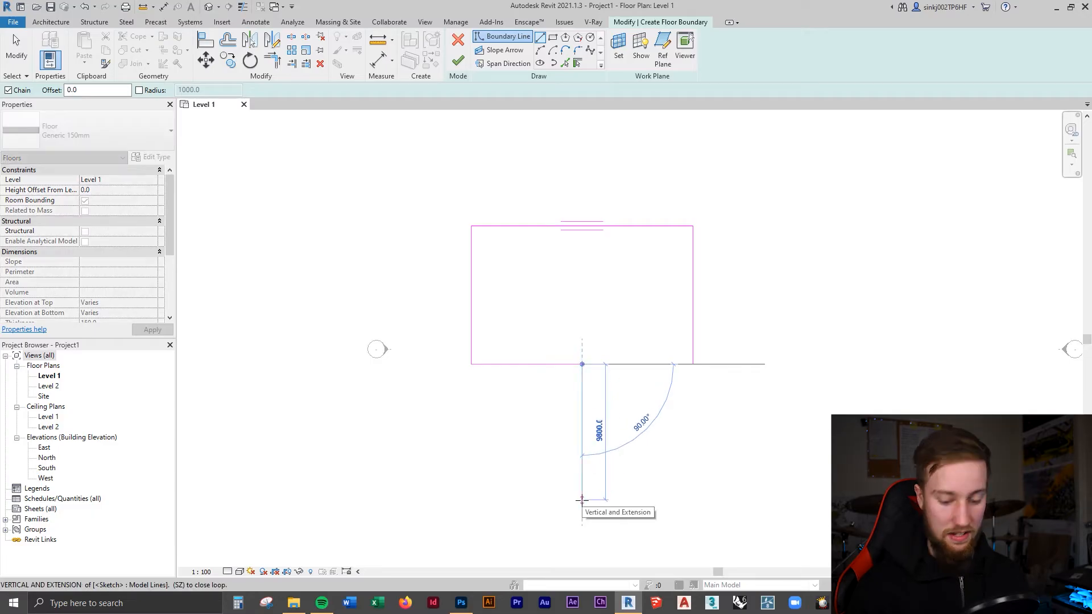
{"action": "type", "text": "10000"}
{"action": "key", "text": "Return"}
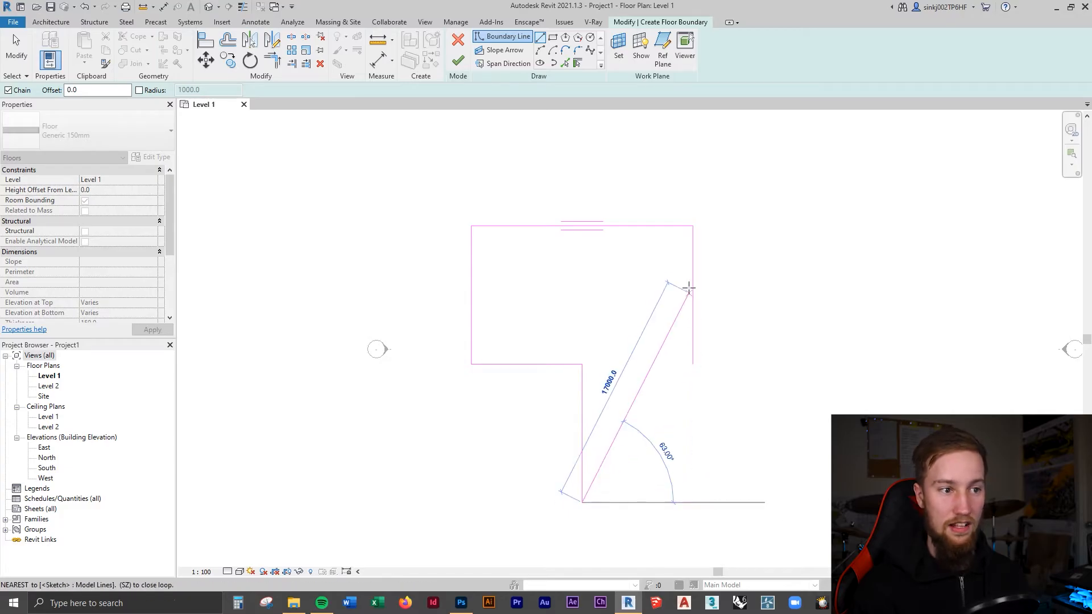
{"action": "left_click", "coordinate": [692, 502]}
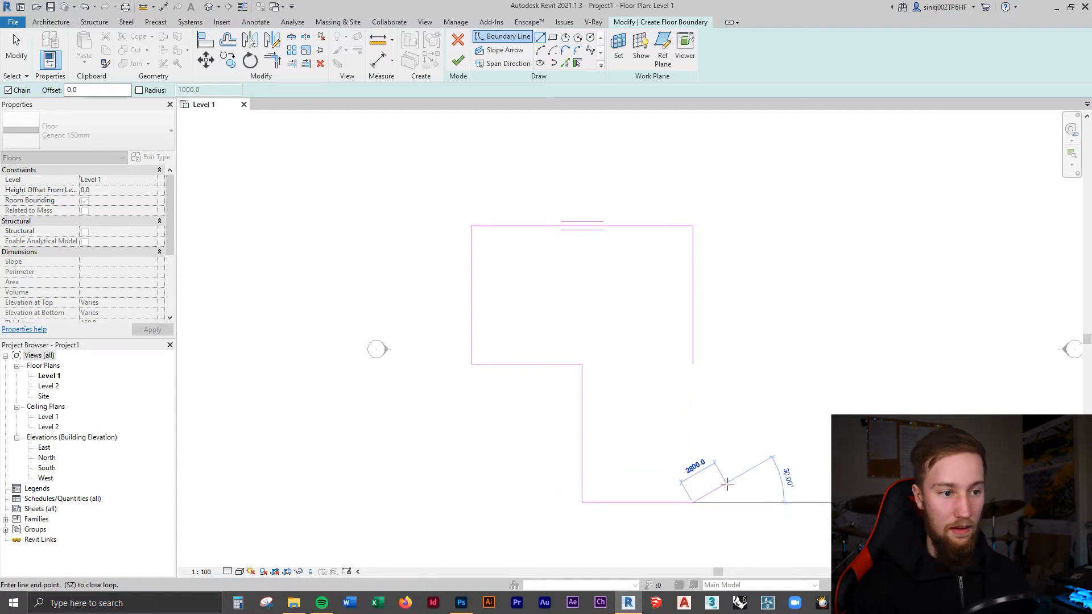
{"action": "key", "text": "Escape"}
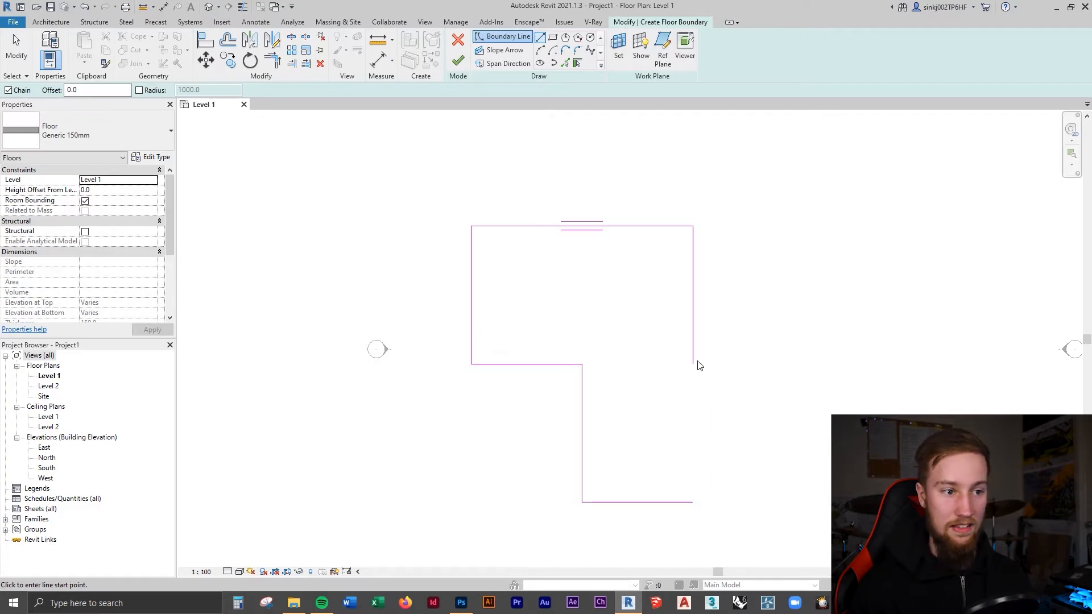
{"action": "key", "text": "Escape"}
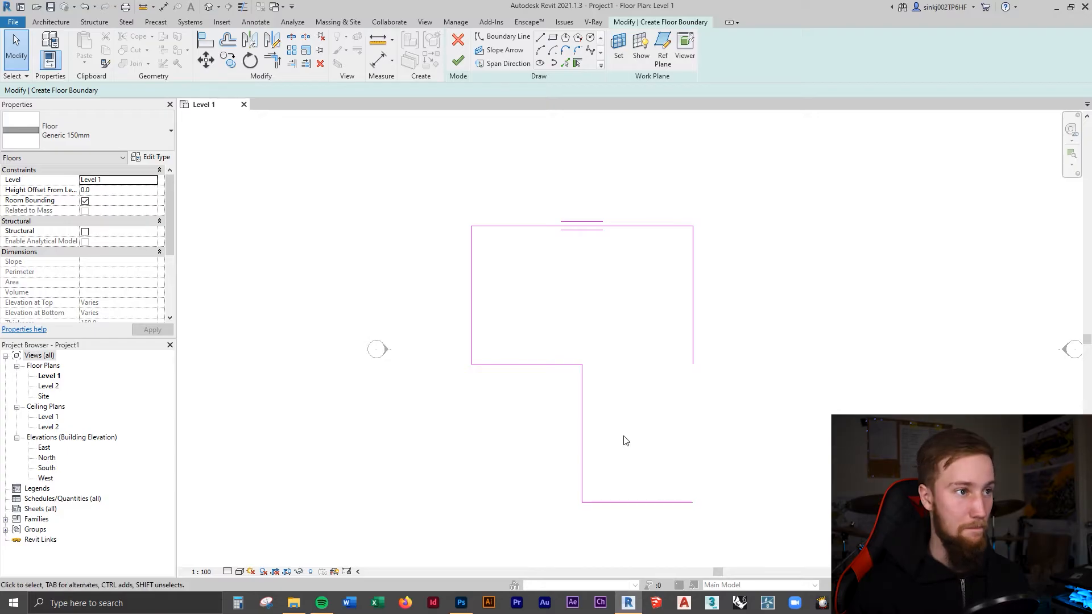
- Close the L-shaped boundary by extending the right edge to the lowest line with Trim/Extend to Corner, and finish the floor
{"action": "left_click", "coordinate": [271, 61]}
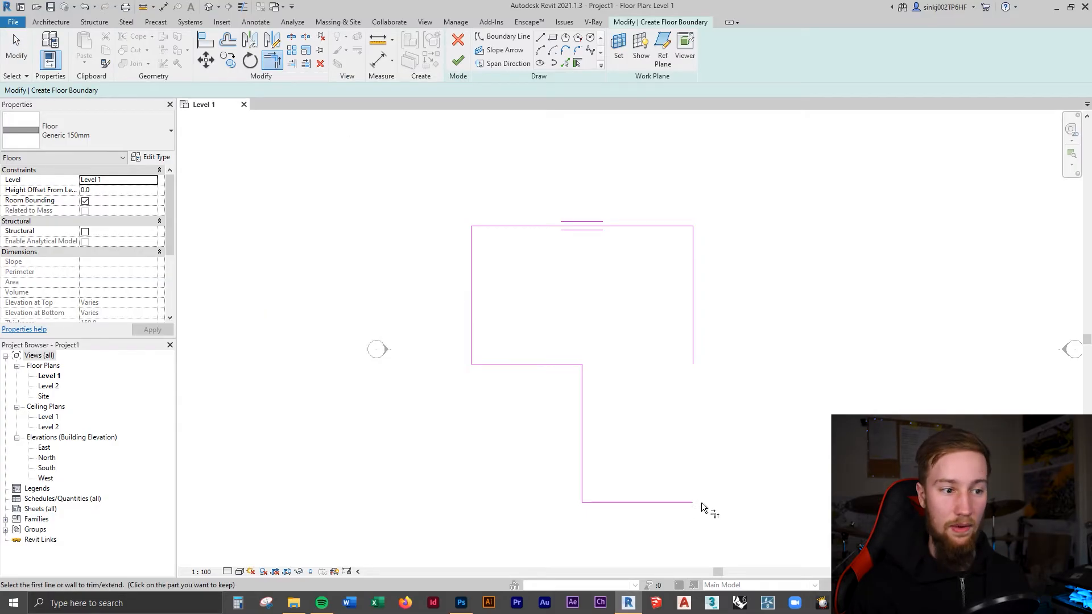
{"action": "left_click", "coordinate": [686, 505]}
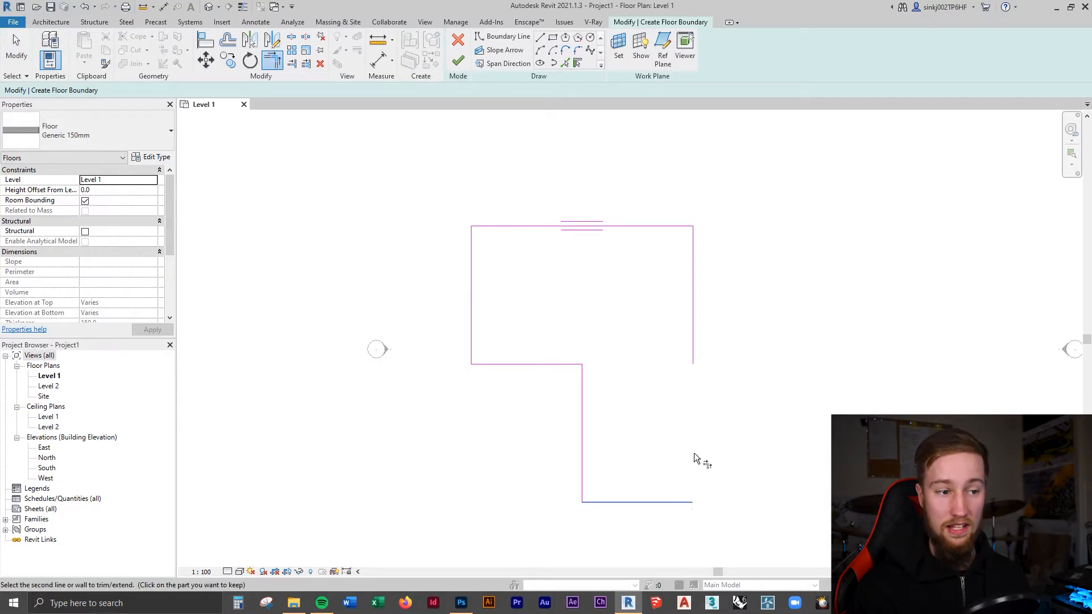
{"action": "left_click", "coordinate": [692, 360]}
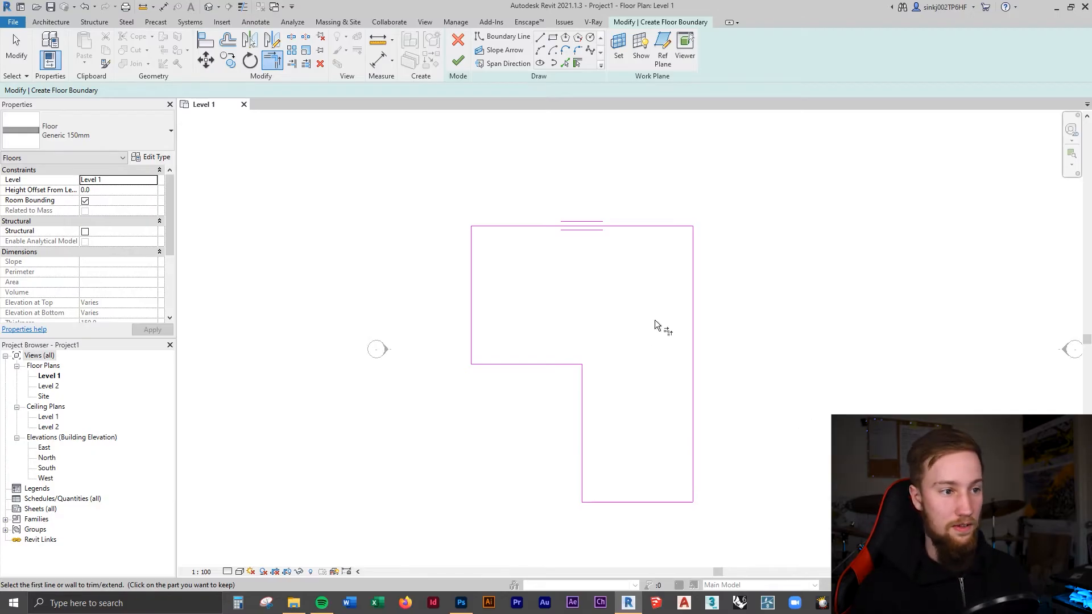
{"action": "key", "text": "Escape"}
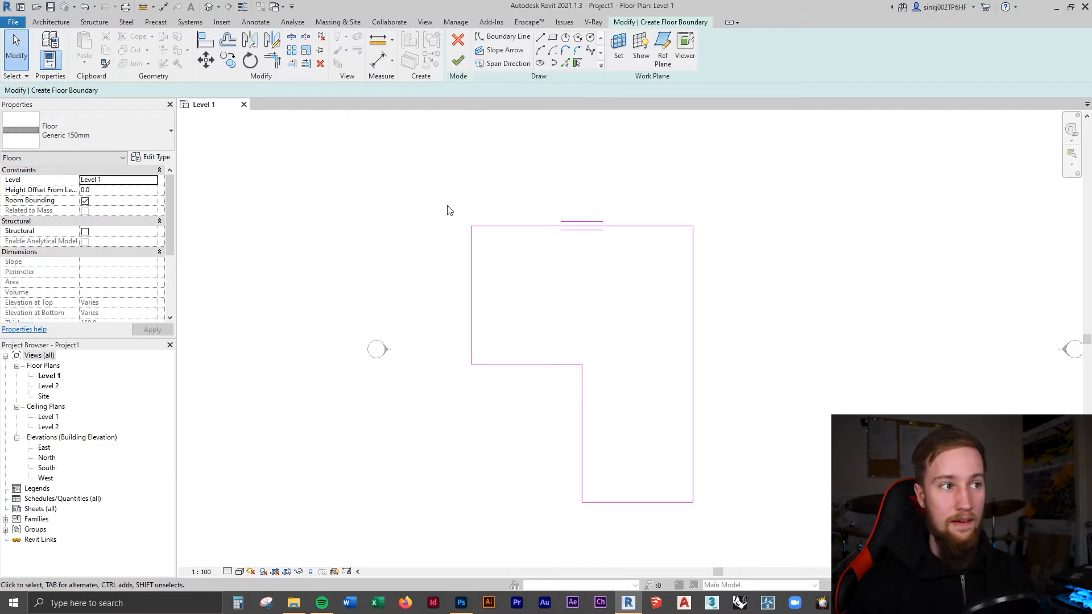
{"action": "left_click", "coordinate": [456, 61]}
{"action": "left_click", "coordinate": [722, 209]}
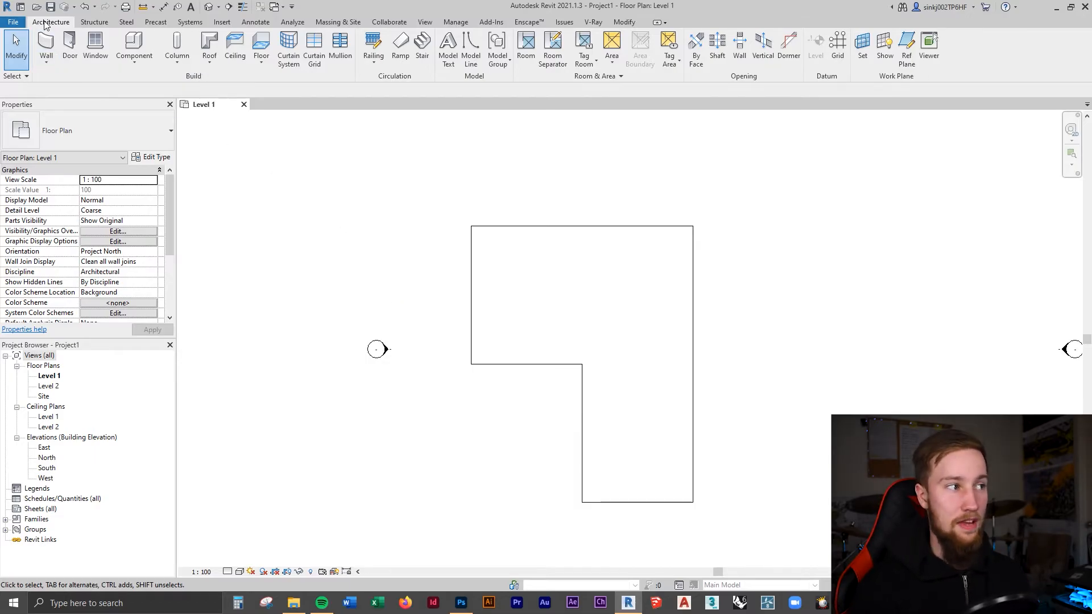
- Start an architectural wall and choose the Basic Wall type Generic - 90mm Brick
{"action": "left_click", "coordinate": [46, 59]}
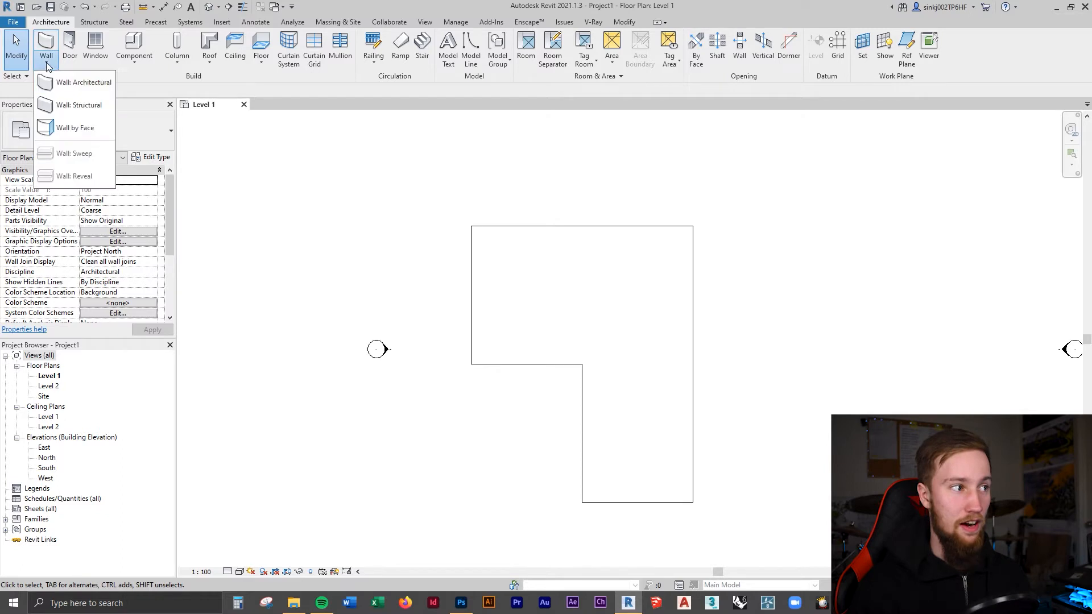
{"action": "left_click", "coordinate": [71, 85]}
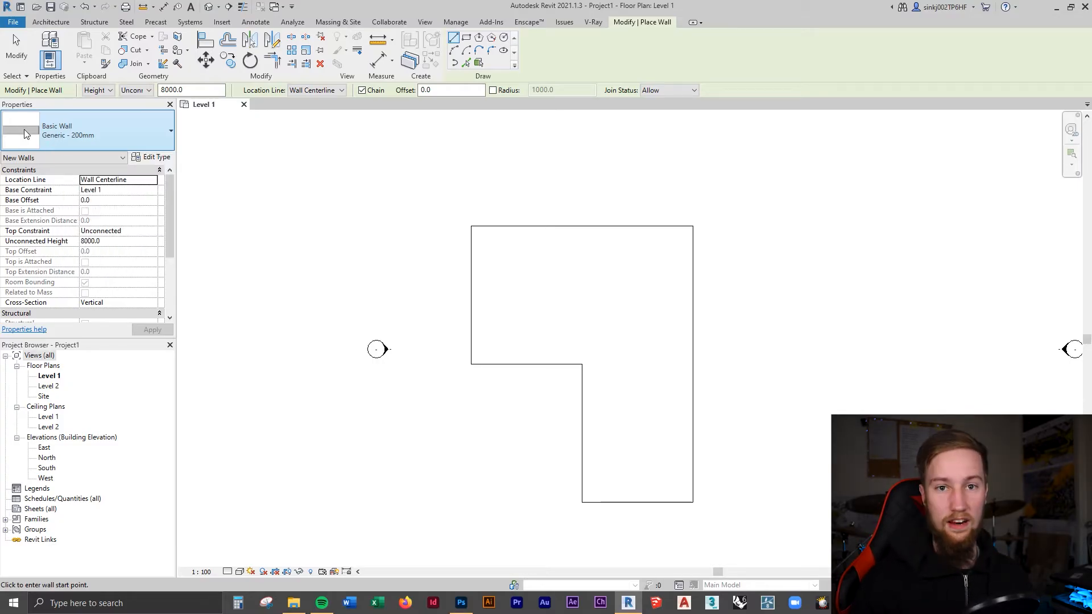
{"action": "left_click", "coordinate": [50, 142]}
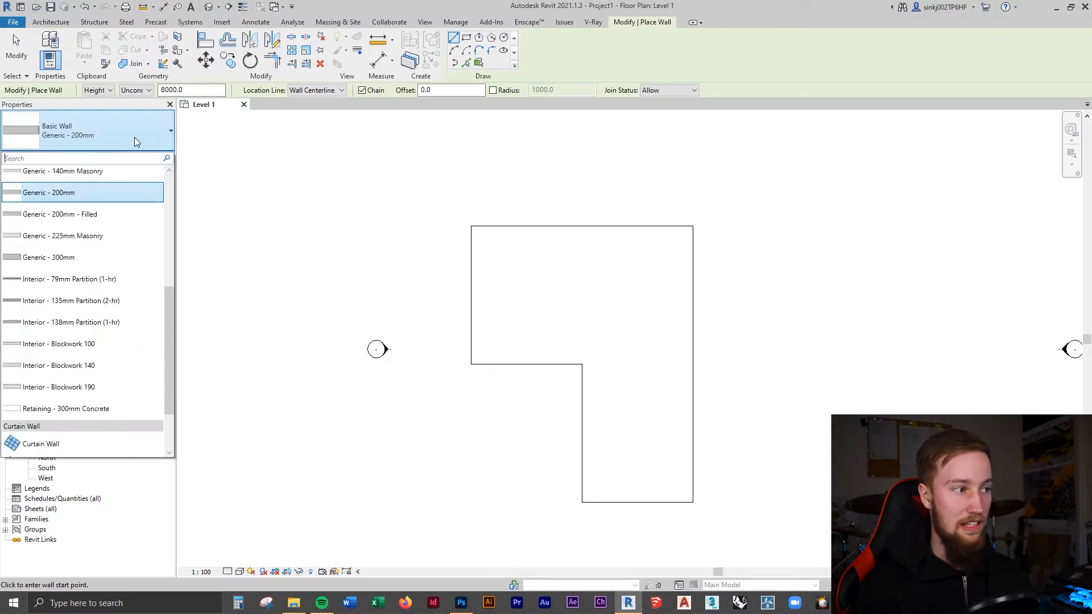
{"action": "scroll", "coordinate": [140, 267], "scroll_direction": "up", "scroll_amount": 1}
{"action": "scroll", "coordinate": [147, 296], "scroll_direction": "up", "scroll_amount": 1}
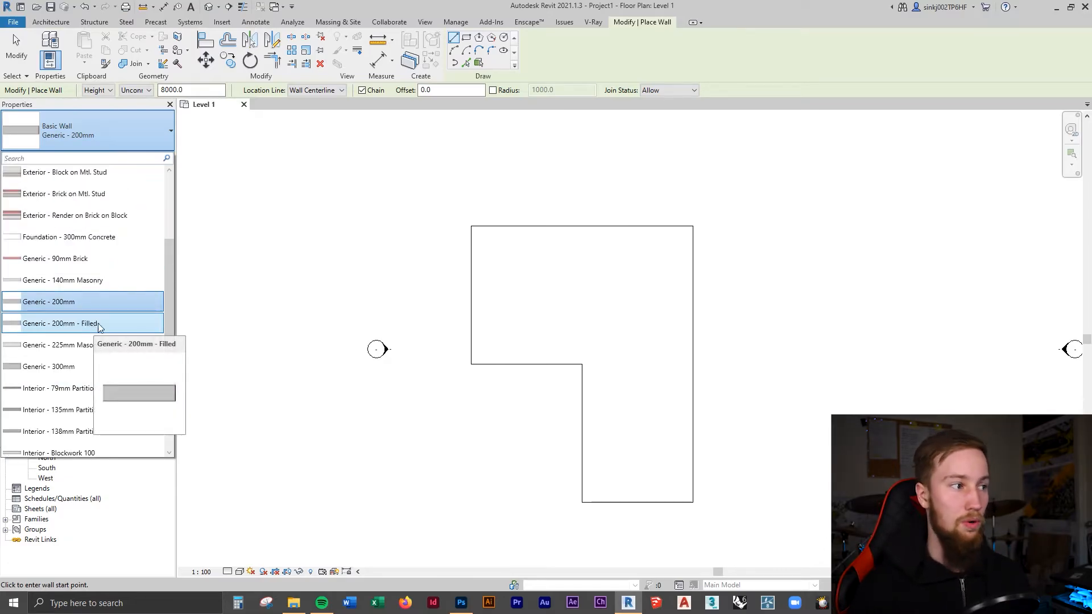
{"action": "scroll", "coordinate": [100, 326], "scroll_direction": "up", "scroll_amount": 3}
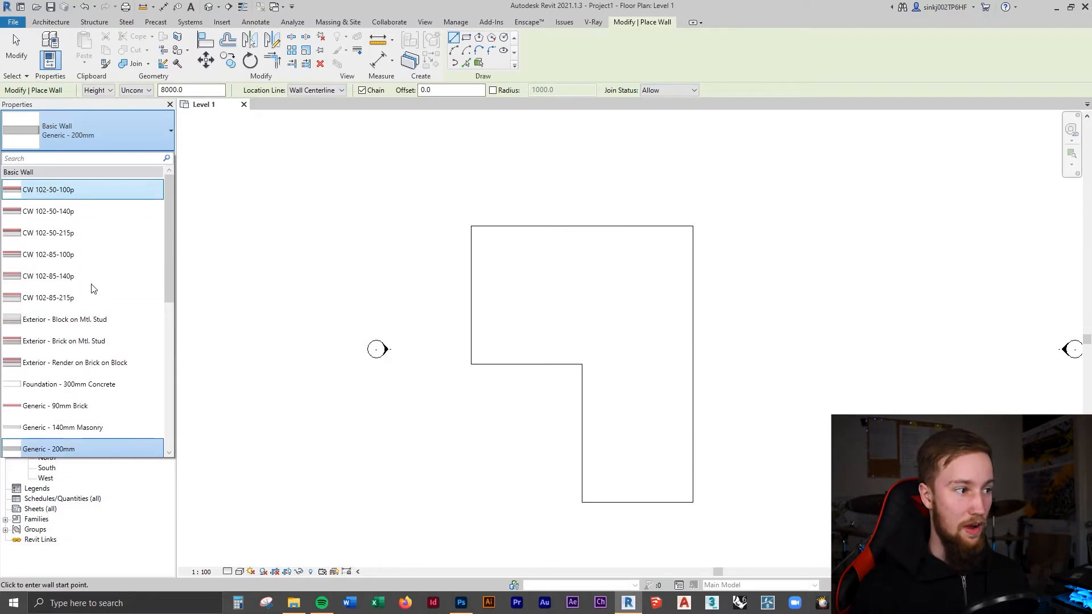
{"action": "scroll", "coordinate": [90, 279], "scroll_direction": "down", "scroll_amount": 6}
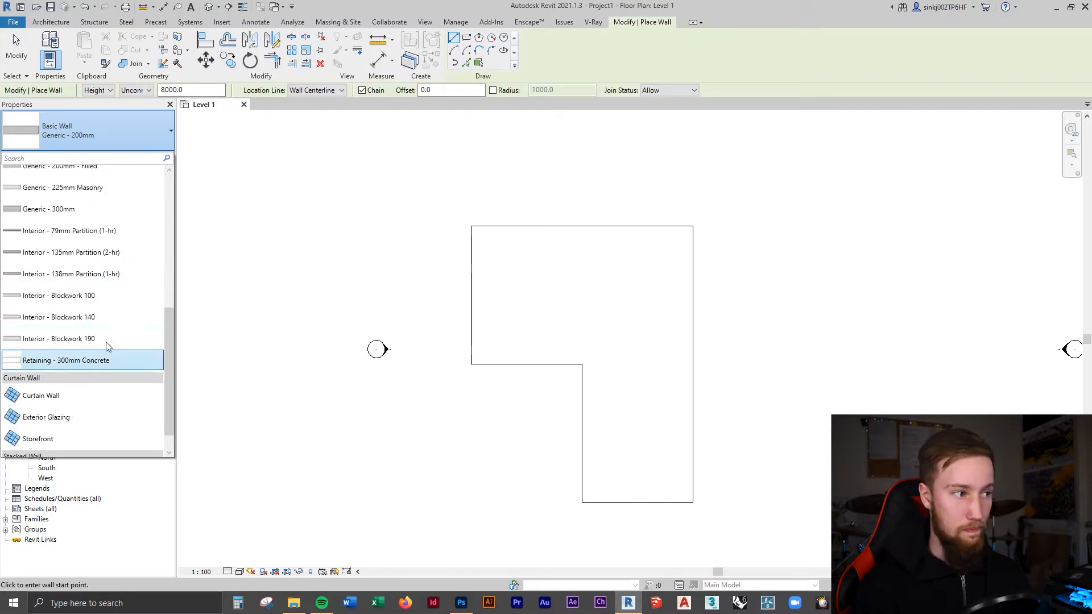
{"action": "scroll", "coordinate": [105, 296], "scroll_direction": "up", "scroll_amount": 2}
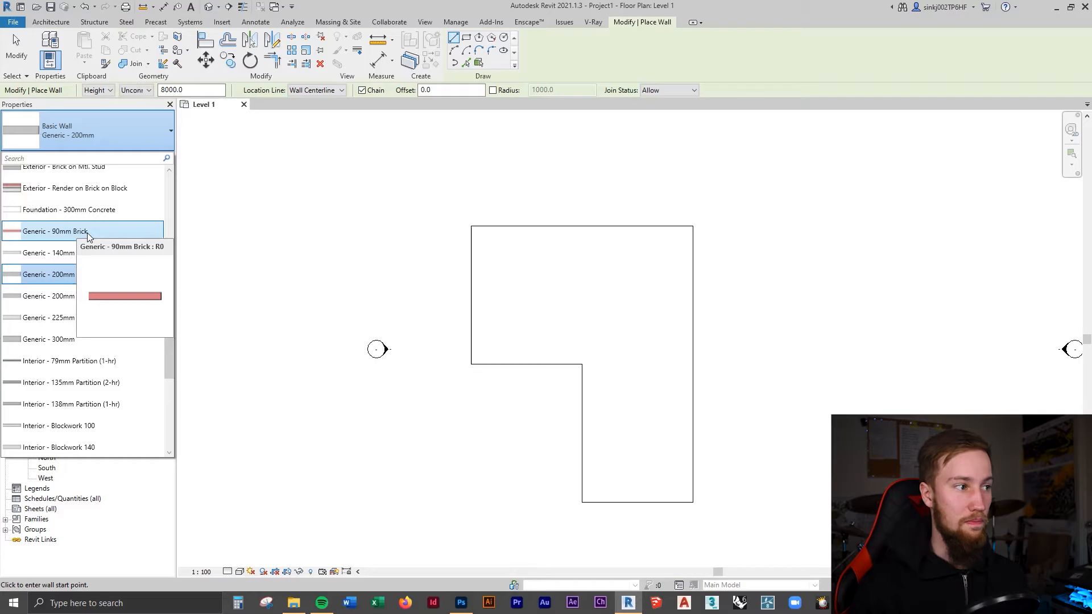
{"action": "left_click", "coordinate": [88, 232]}
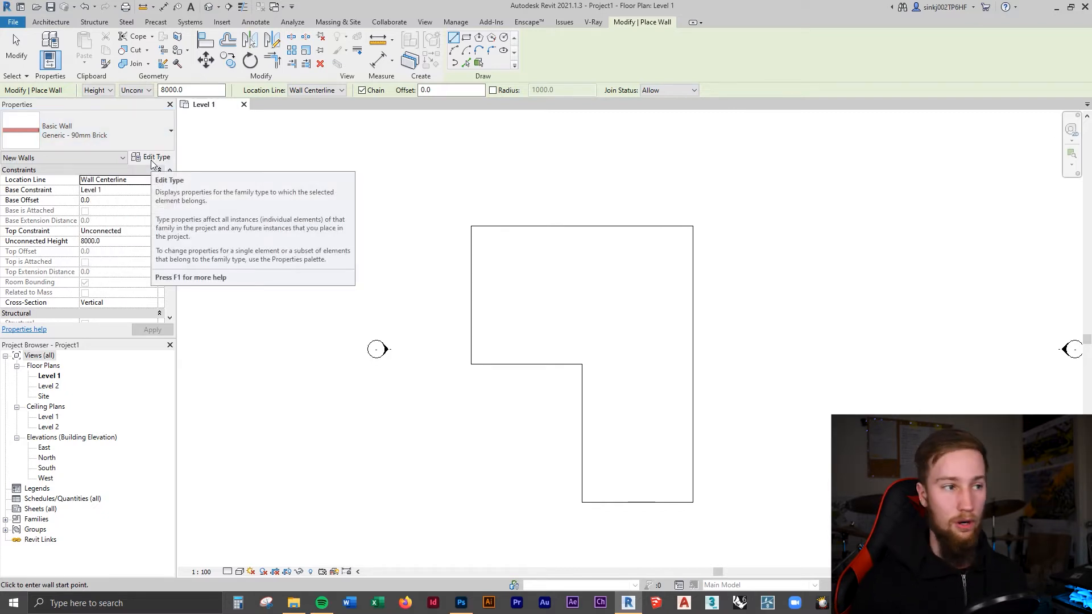
- Edit the brick wall type's structure, setting the Brick, Common layer's thickness to 240 mm
{"action": "left_click", "coordinate": [144, 161]}
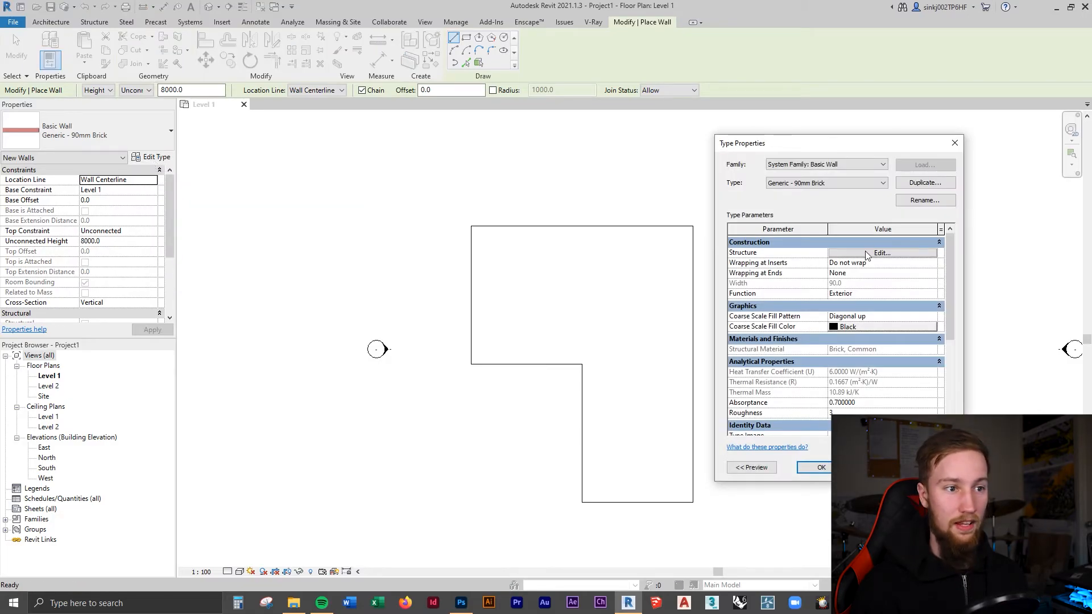
{"action": "left_click", "coordinate": [841, 255]}
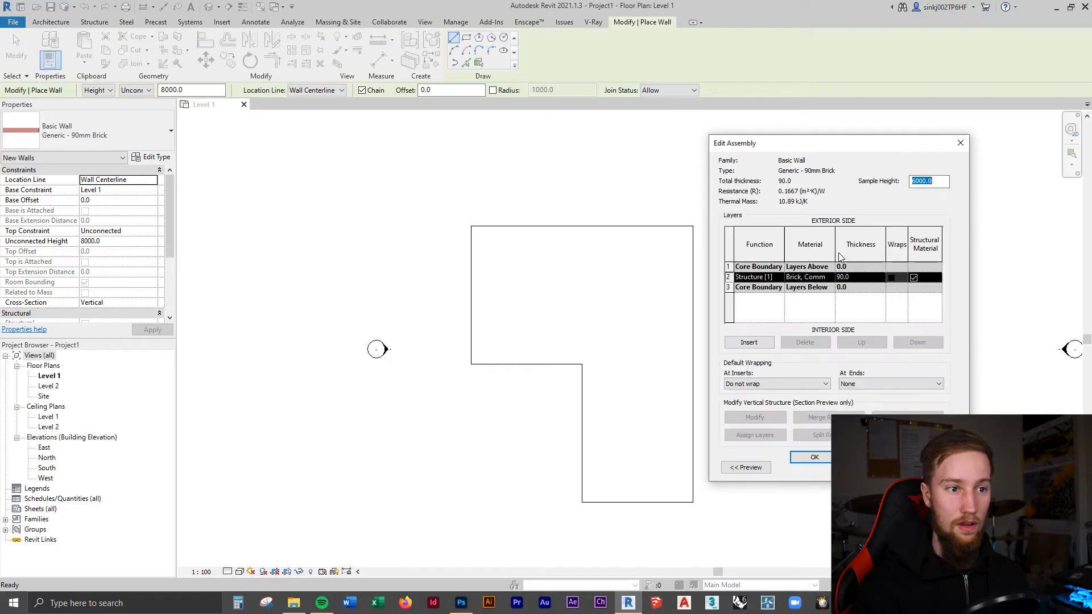
{"action": "left_click", "coordinate": [861, 277]}
{"action": "type", "text": "240"}
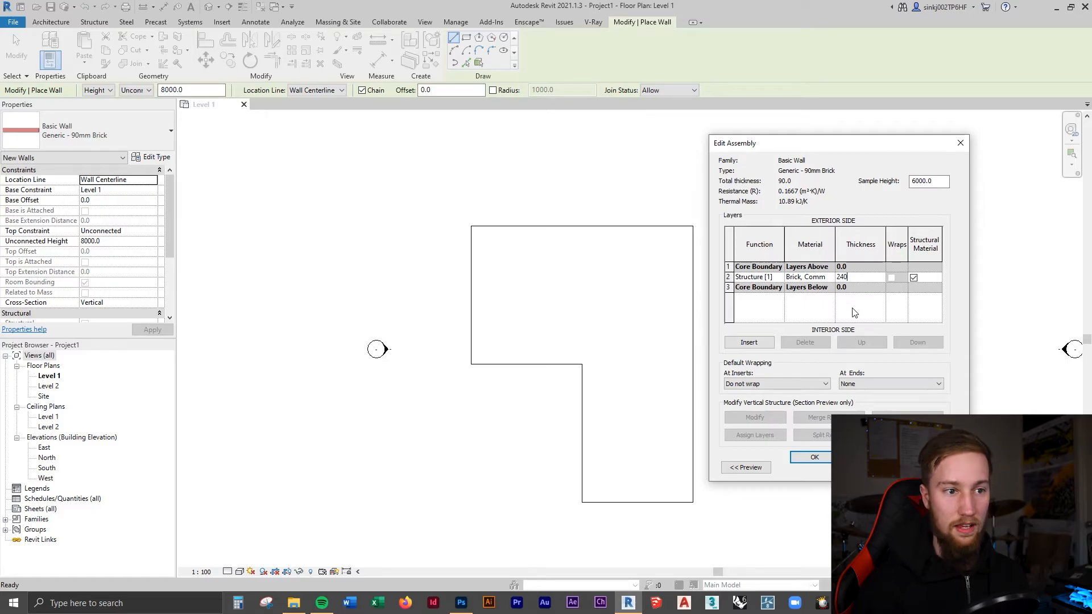
{"action": "left_click", "coordinate": [814, 457]}
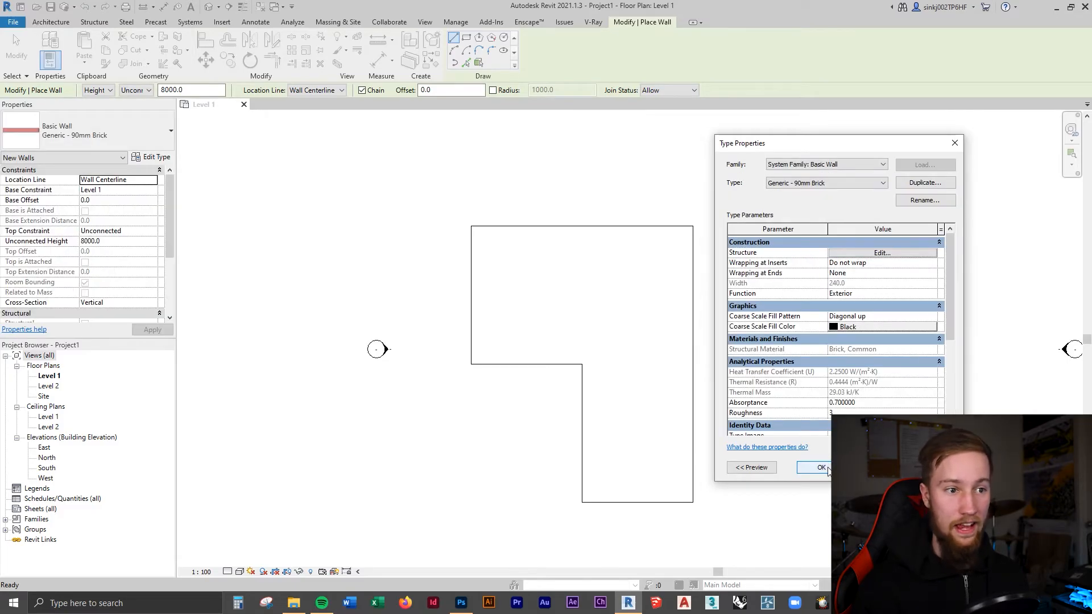
{"action": "left_click", "coordinate": [821, 467]}
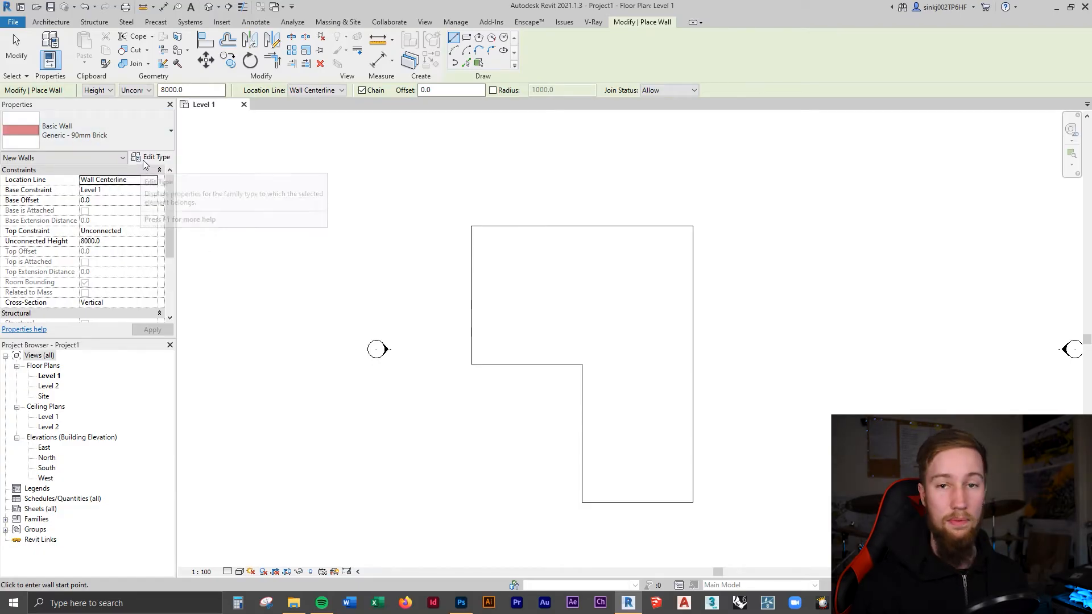
- Rename the wall type as Generic - 240mm Brick in its type properties
{"action": "left_click", "coordinate": [131, 135]}
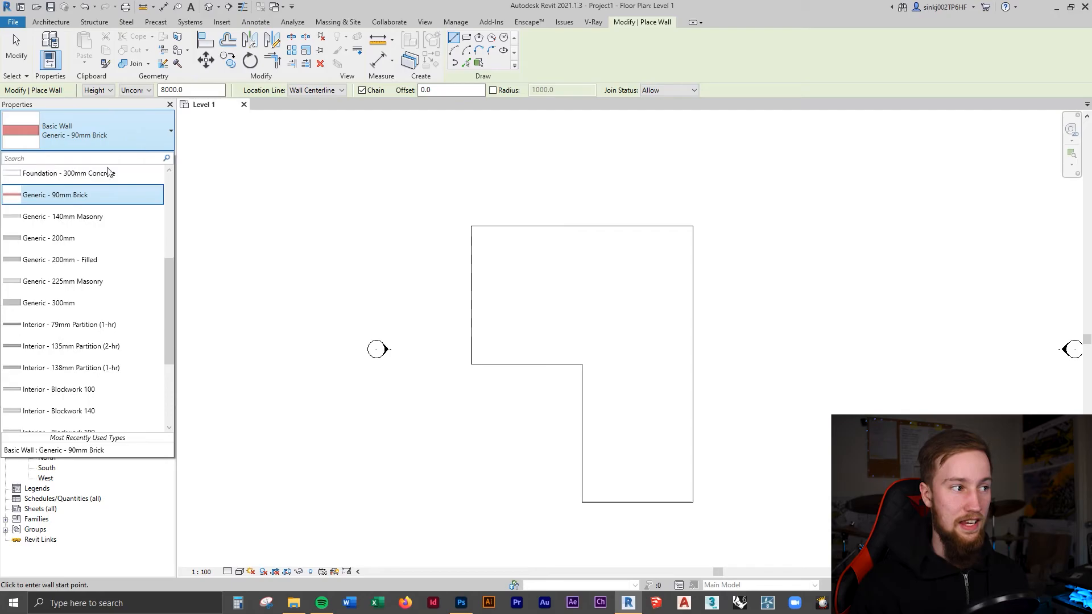
{"action": "left_click", "coordinate": [91, 141]}
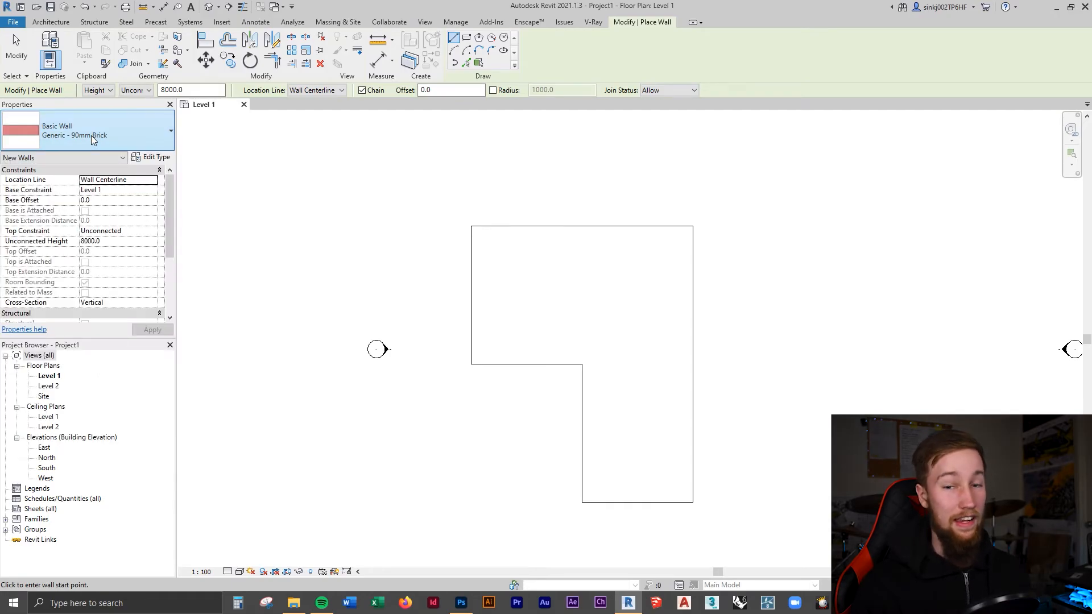
{"action": "left_click", "coordinate": [151, 159]}
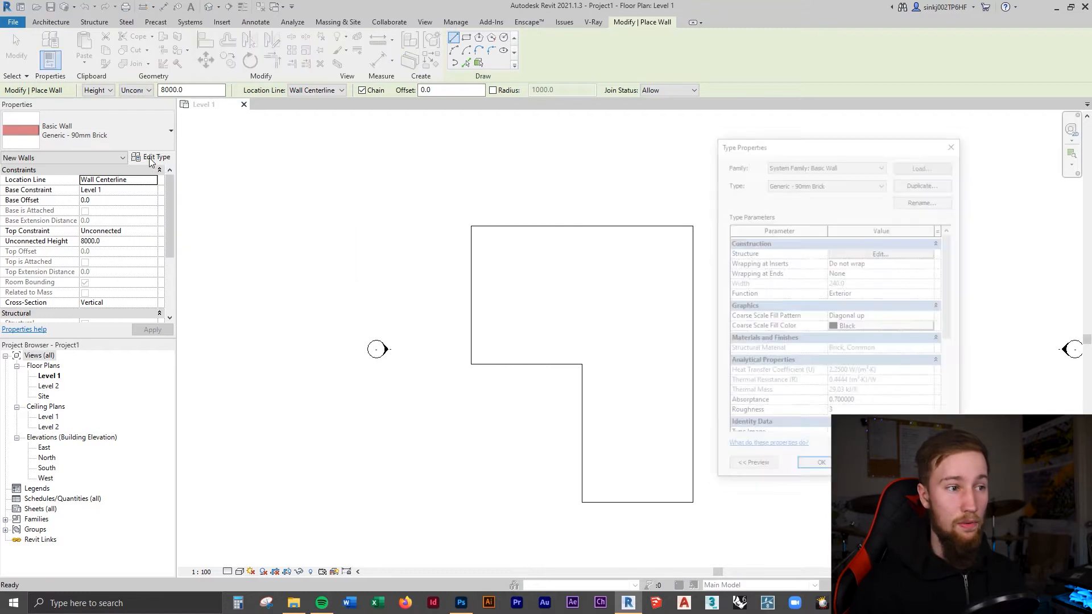
{"action": "left_click", "coordinate": [925, 183]}
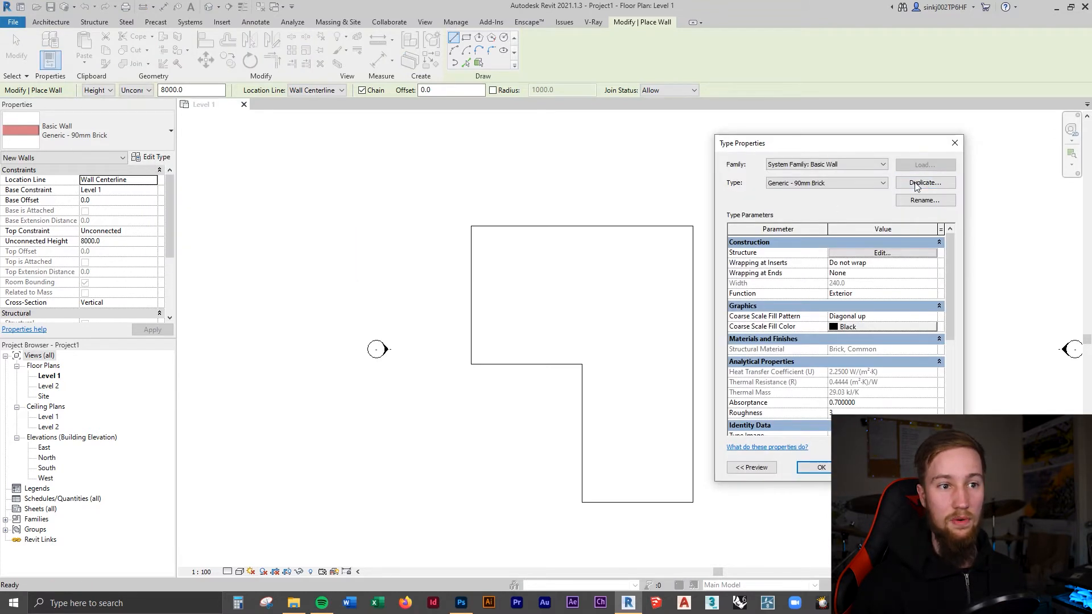
{"action": "left_click", "coordinate": [591, 408]}
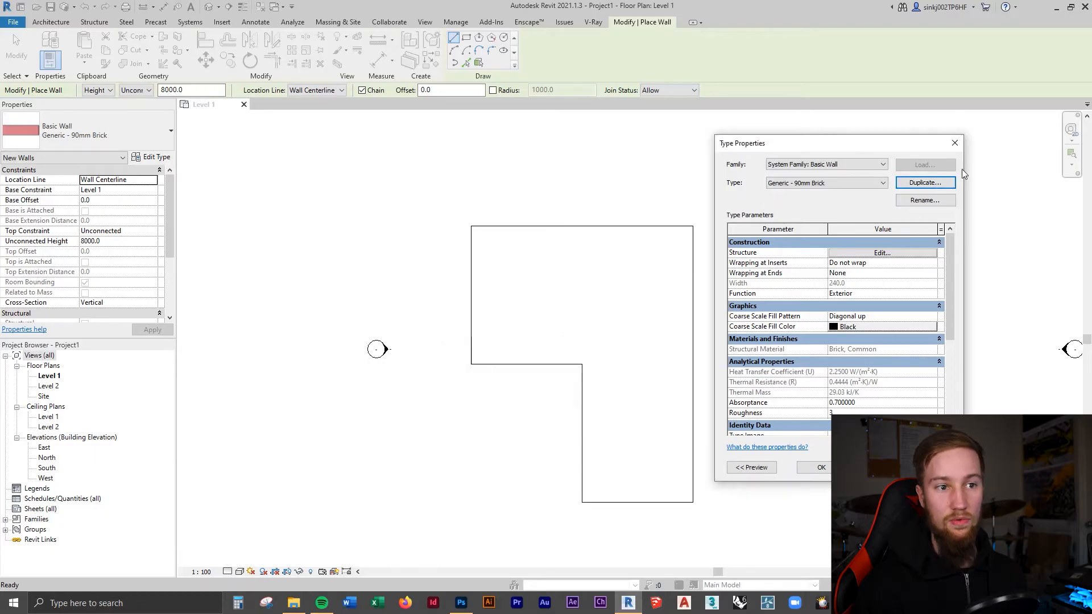
{"action": "left_click", "coordinate": [925, 200]}
{"action": "left_click", "coordinate": [855, 313]}
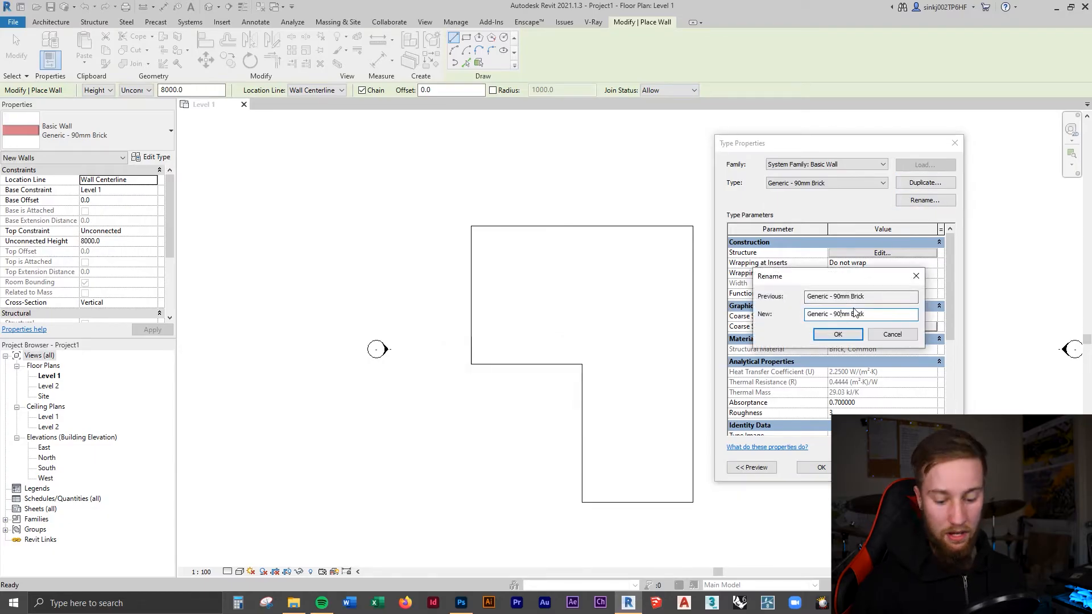
{"action": "left_click", "coordinate": [841, 313]}
{"action": "key", "text": "BackSpace"}
{"action": "key", "text": "BackSpace"}
{"action": "type", "text": "240"}
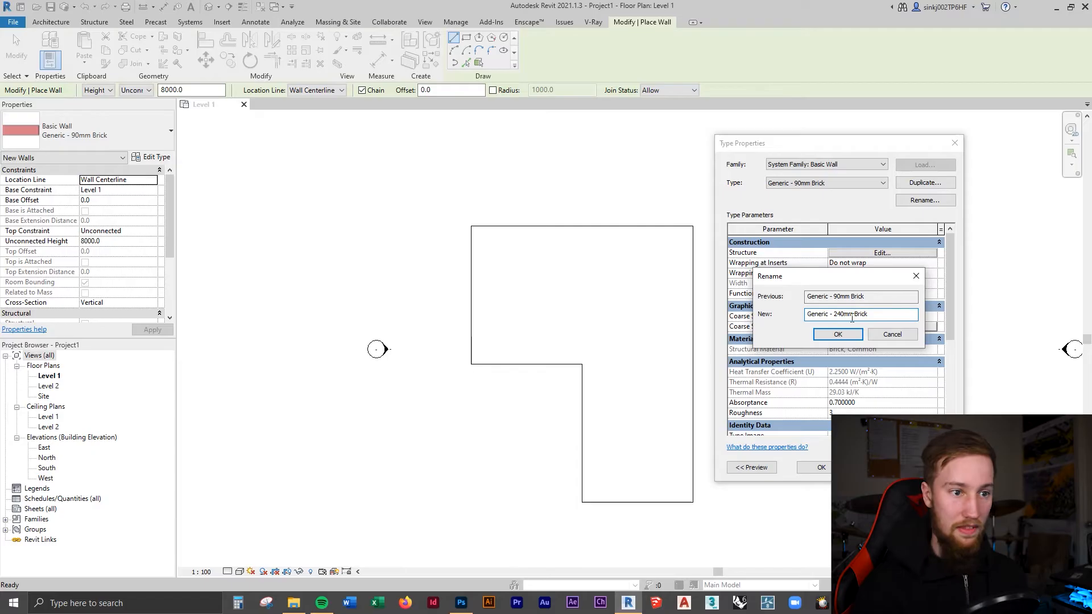
{"action": "left_click", "coordinate": [837, 335]}
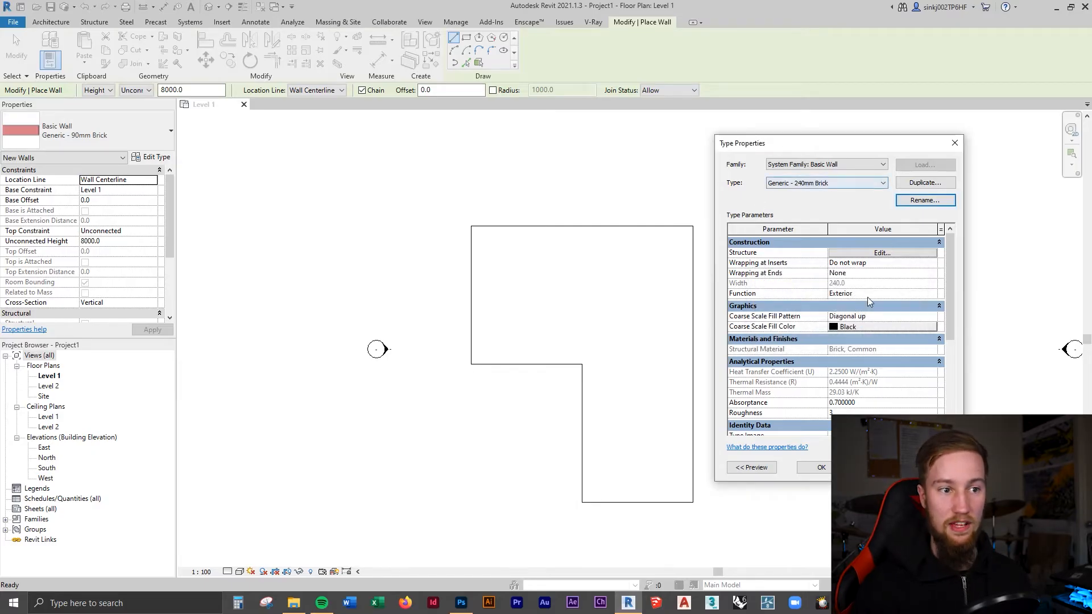
{"action": "left_click", "coordinate": [821, 467]}
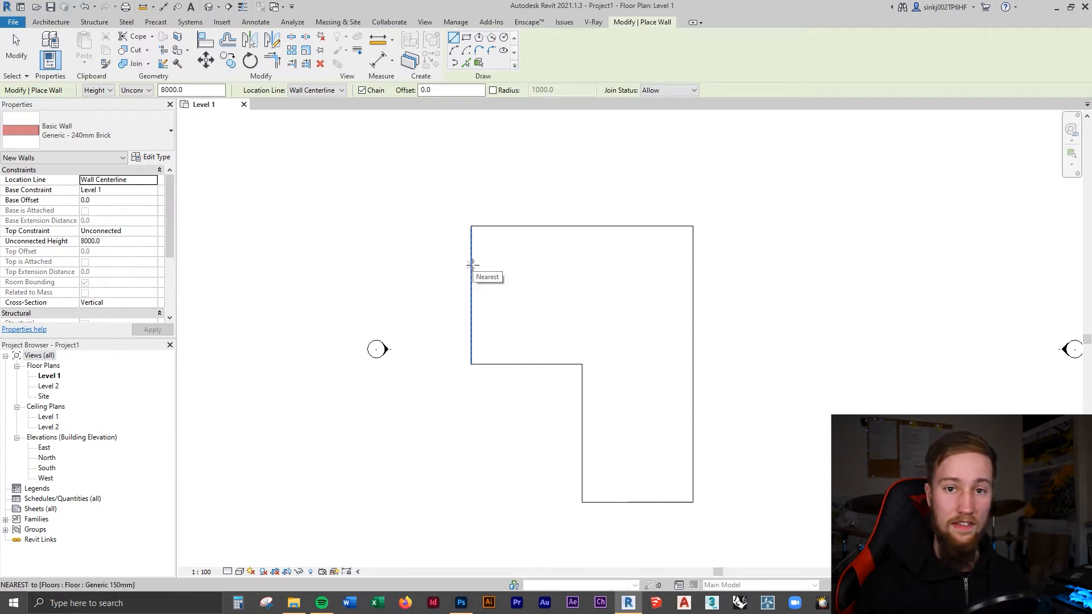
- Set the new walls' Unconnected Height to 4000 mm
{"action": "left_click", "coordinate": [138, 241]}
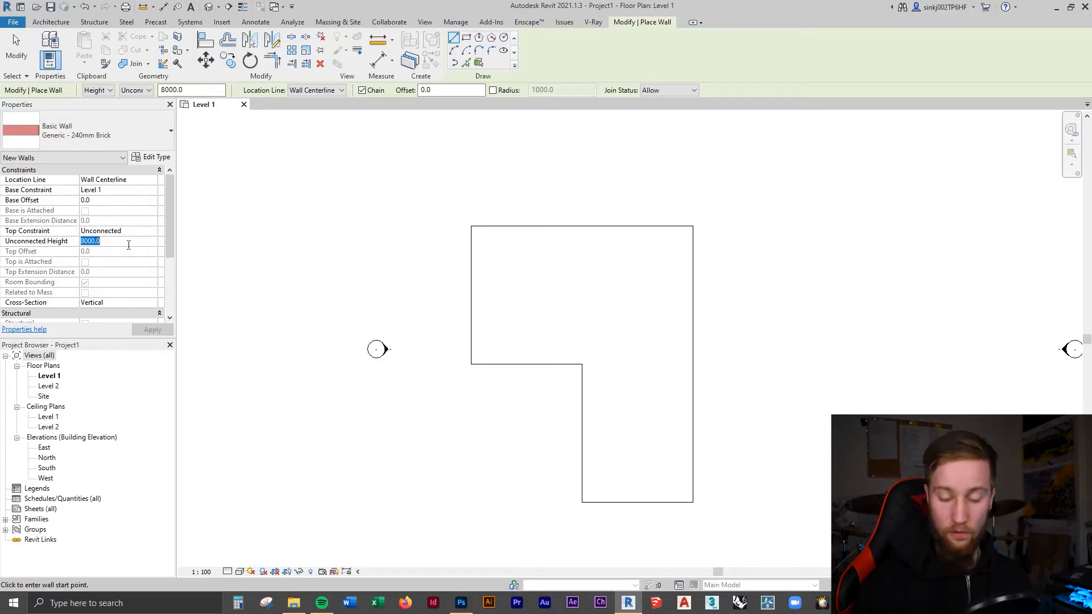
{"action": "type", "text": "4000"}
{"action": "key", "text": "Return"}
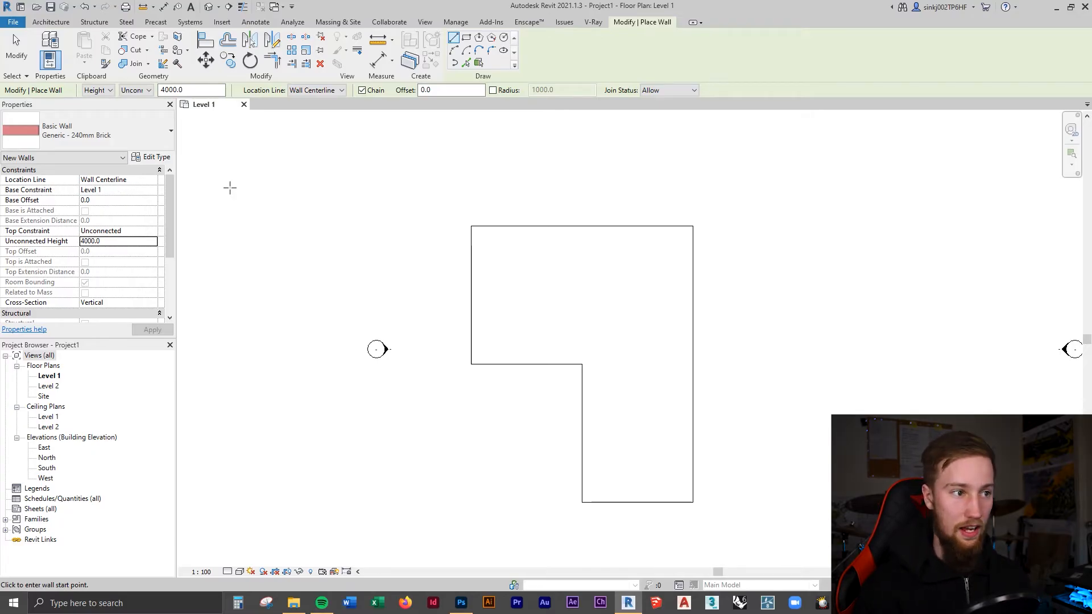
{"action": "scroll", "coordinate": [472, 238], "scroll_direction": "up", "scroll_amount": 2}
{"action": "left_click", "coordinate": [470, 227]}
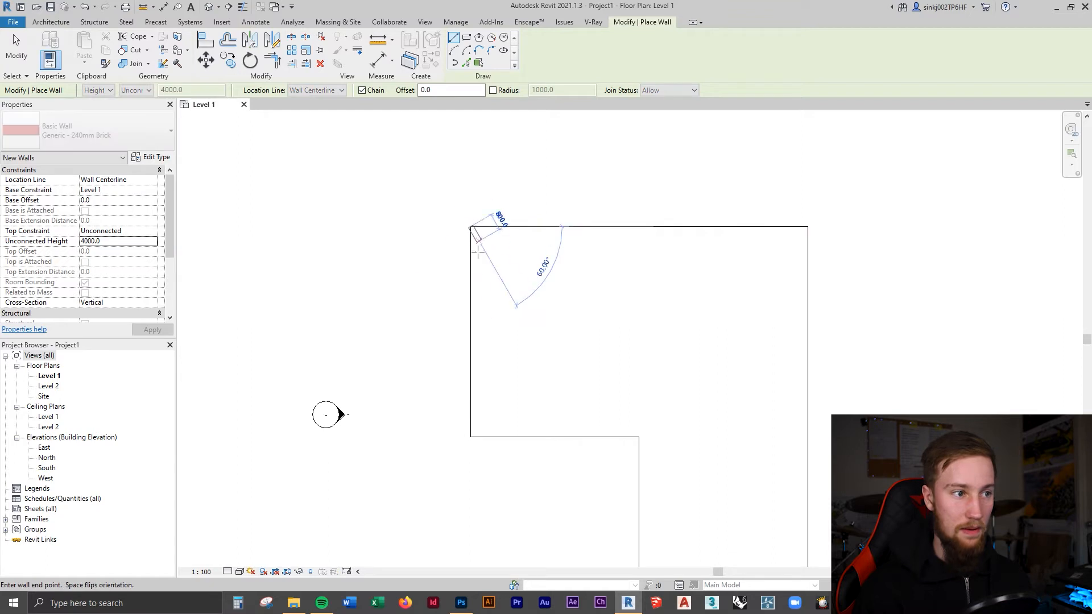
{"action": "scroll", "coordinate": [470, 268], "scroll_direction": "up", "scroll_amount": 3}
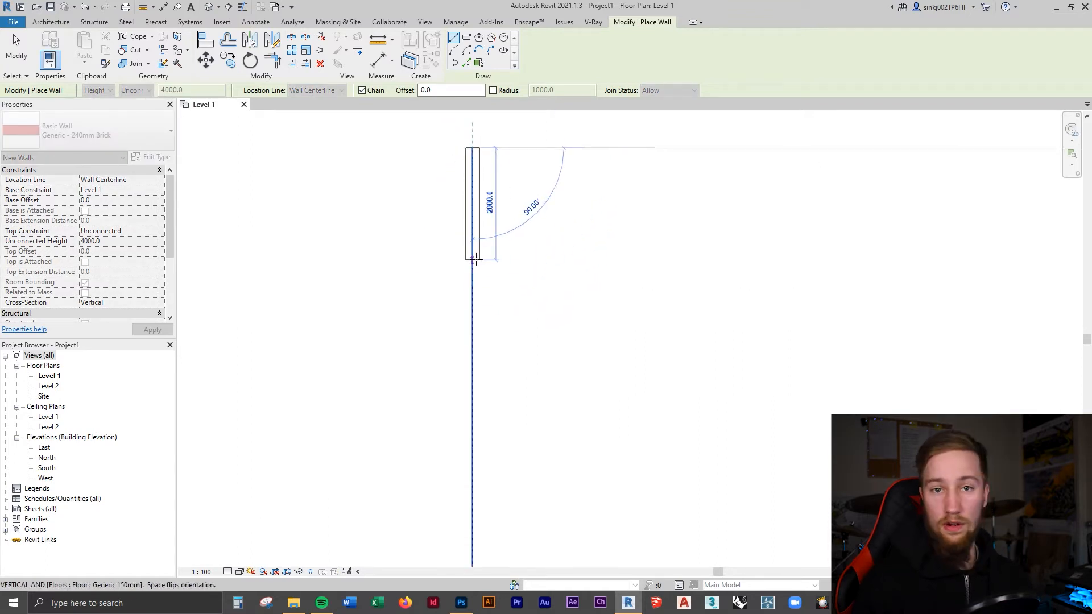
{"action": "key", "text": "Escape"}
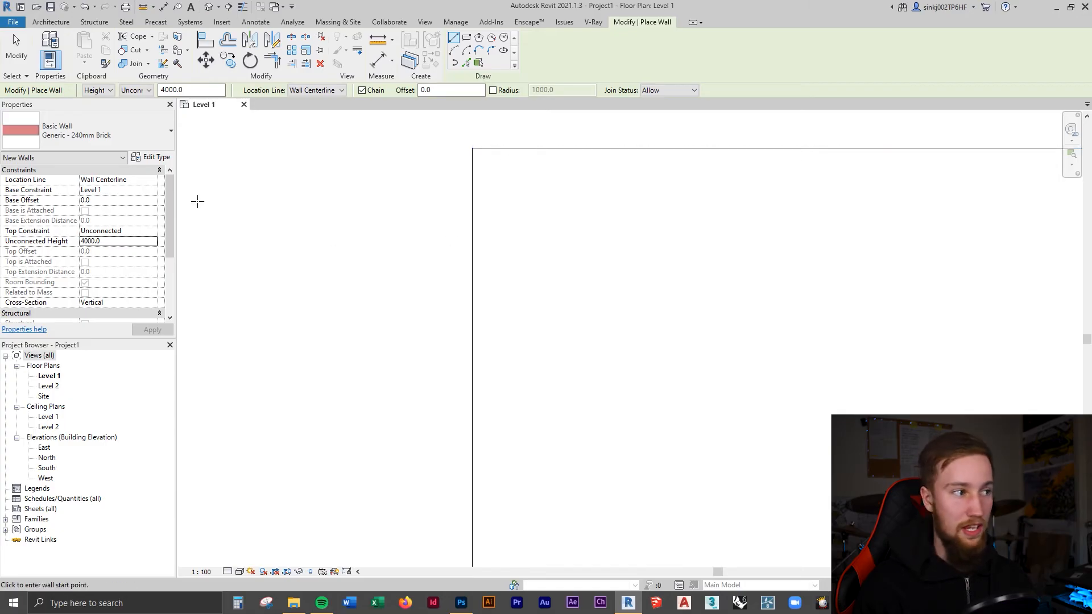
- Set the new walls' Location Line to Finish Face: Interior
{"action": "left_click", "coordinate": [154, 180]}
{"action": "left_click", "coordinate": [154, 181]}
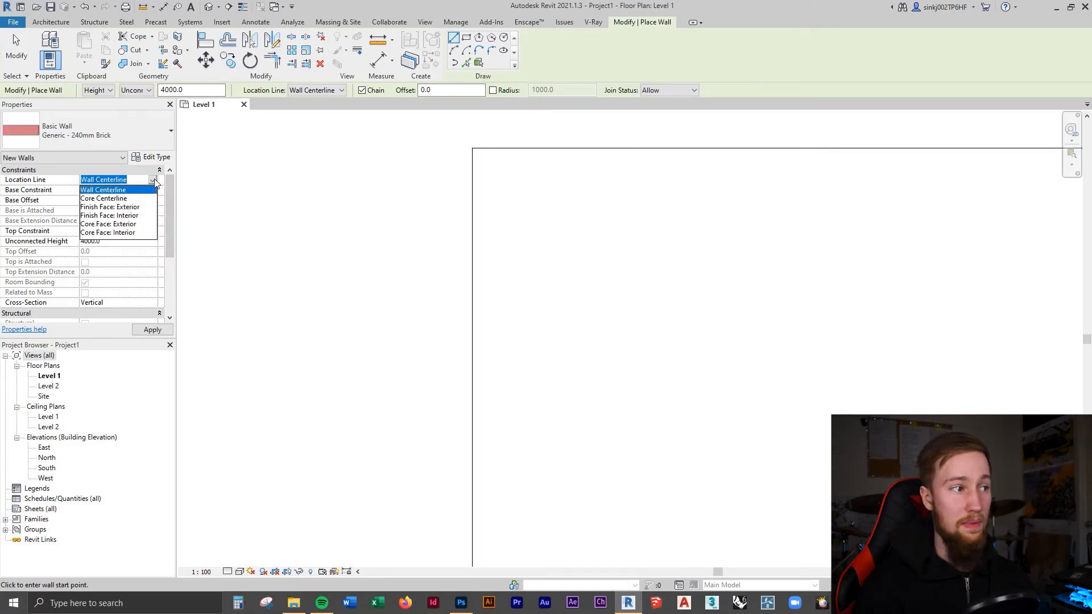
{"action": "left_click", "coordinate": [139, 215]}
- Draw a 10000 mm wall down the floor's left edge from its upper-left corner, flipped to the inner side of the floor boundary
{"action": "left_click", "coordinate": [473, 149]}
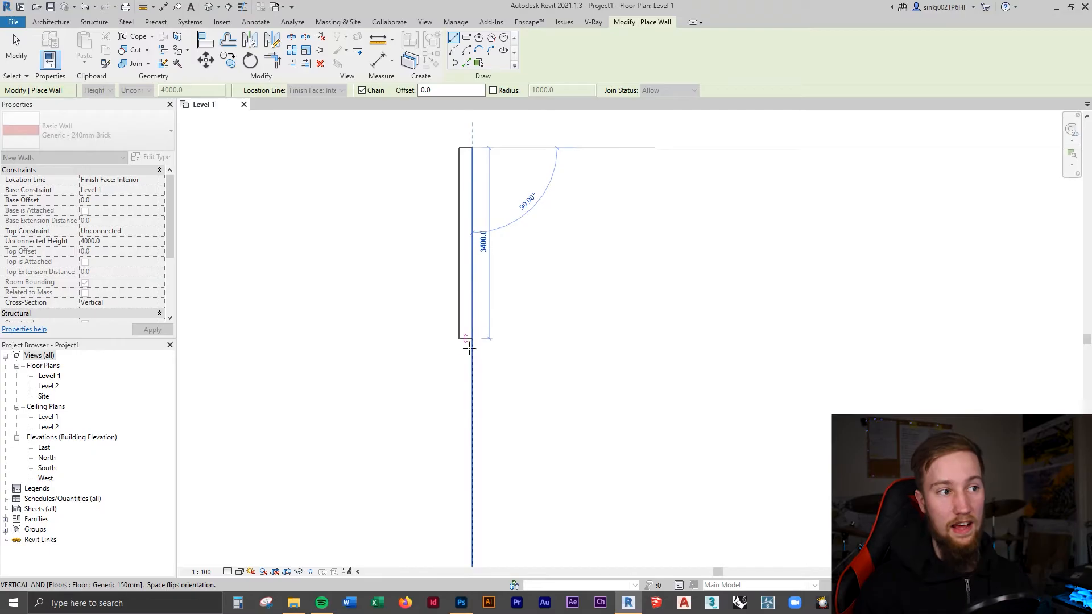
{"action": "key", "text": "space"}
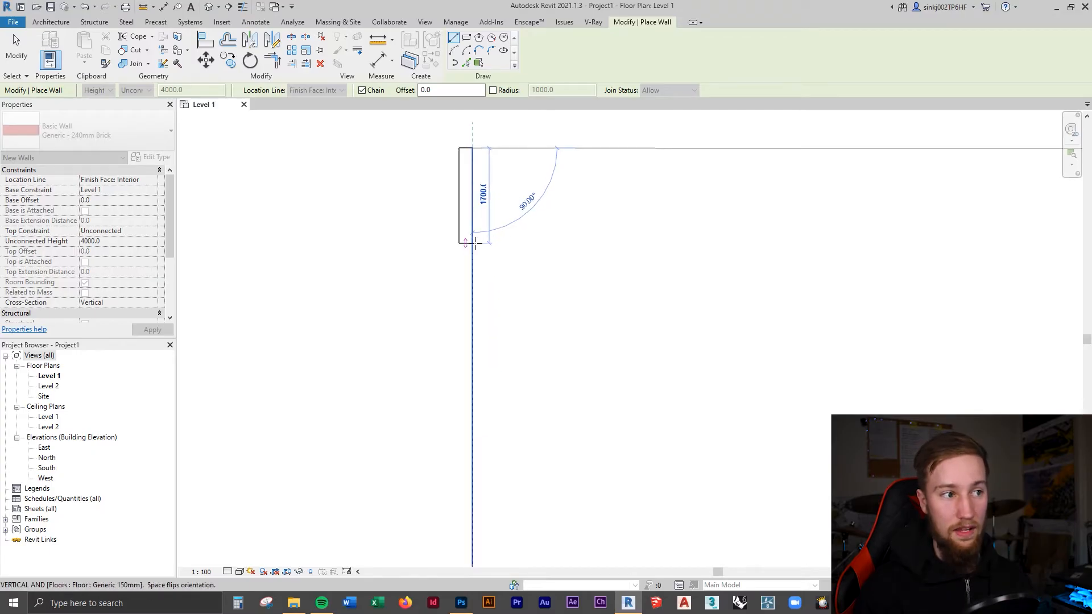
{"action": "scroll", "coordinate": [482, 339], "scroll_direction": "down", "scroll_amount": 2}
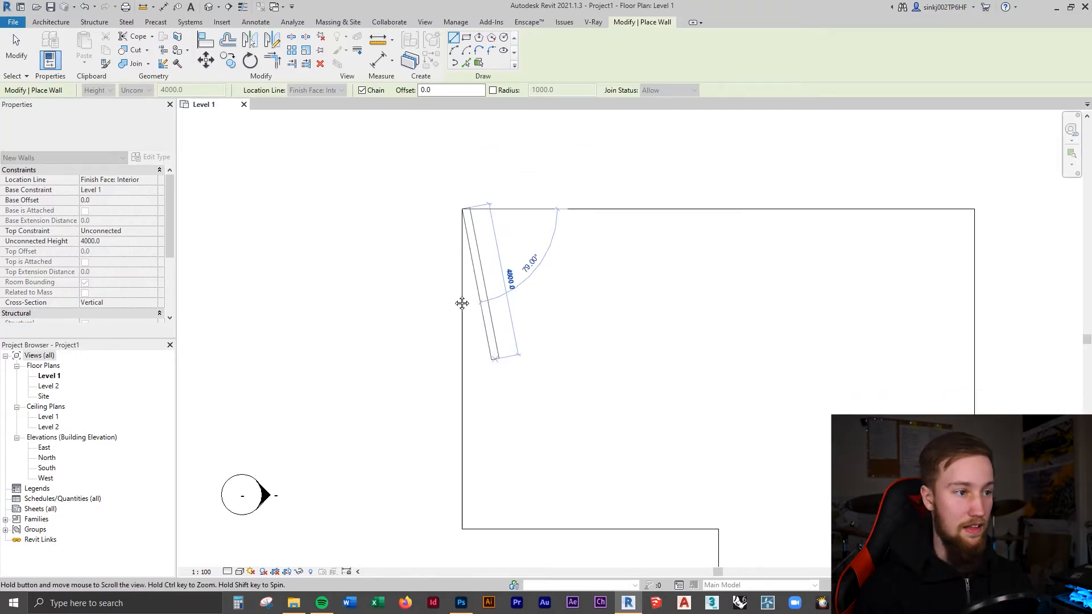
{"action": "key", "text": "Escape"}
{"action": "middle_click_drag", "start_coordinate": [506, 225], "coordinate": [419, 137]}
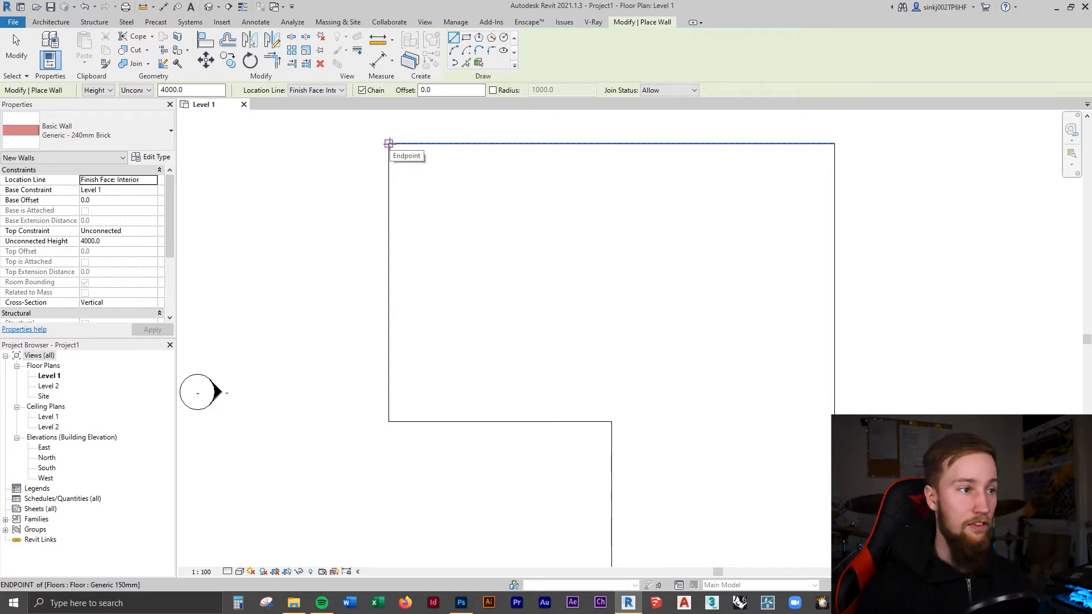
{"action": "left_click", "coordinate": [388, 142]}
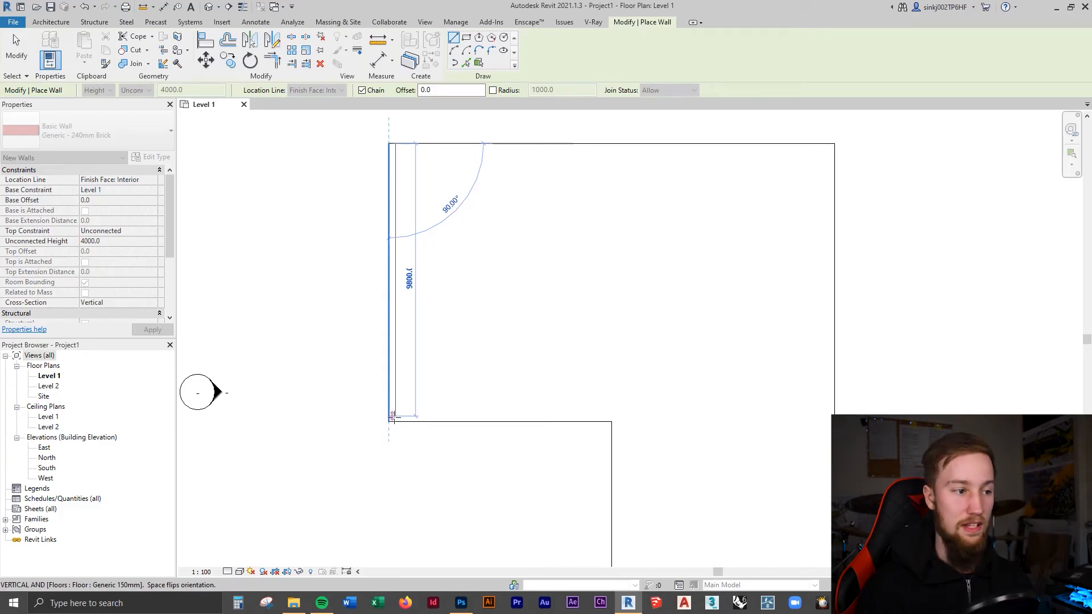
{"action": "scroll", "coordinate": [389, 419], "scroll_direction": "up", "scroll_amount": 2}
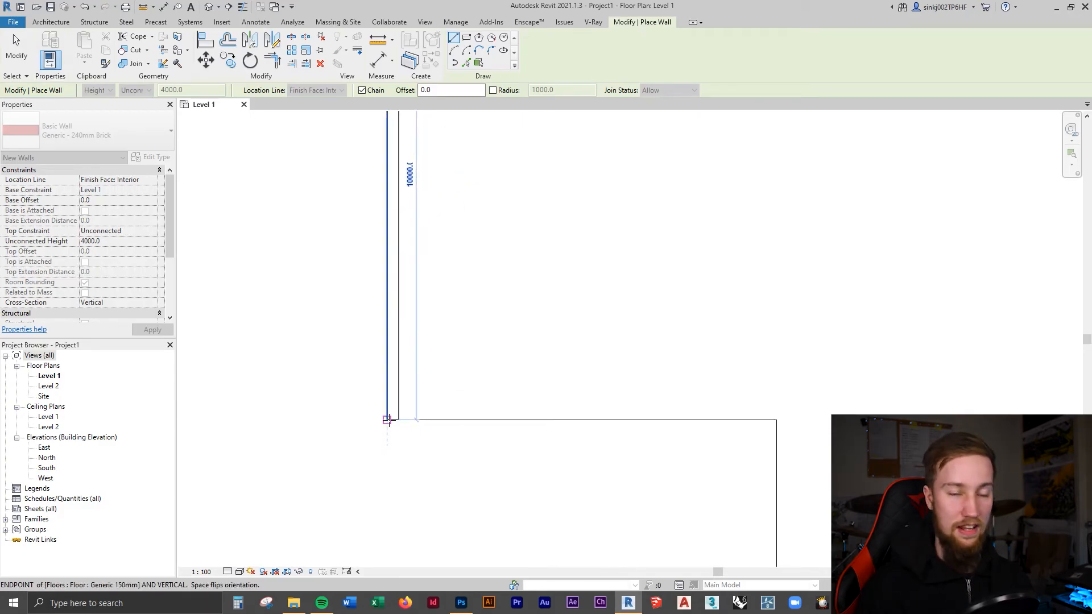
{"action": "scroll", "coordinate": [387, 419], "scroll_direction": "down", "scroll_amount": 2}
{"action": "left_click", "coordinate": [388, 419]}
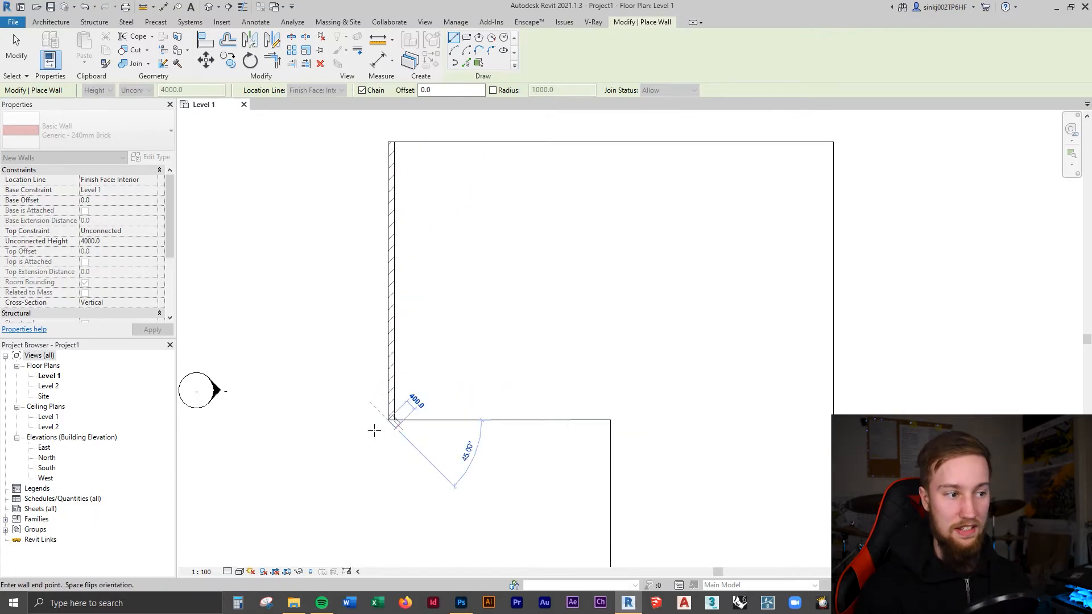
- Draw the remaining 240 mm brick exterior walls along the floor's edges, from the lower-left corner around to the upper-left corner, closing the L-shaped outline
{"action": "left_click", "coordinate": [610, 419]}
{"action": "scroll", "coordinate": [654, 447], "scroll_direction": "down", "scroll_amount": 2}
{"action": "middle_click_drag", "start_coordinate": [654, 446], "coordinate": [469, 483]}
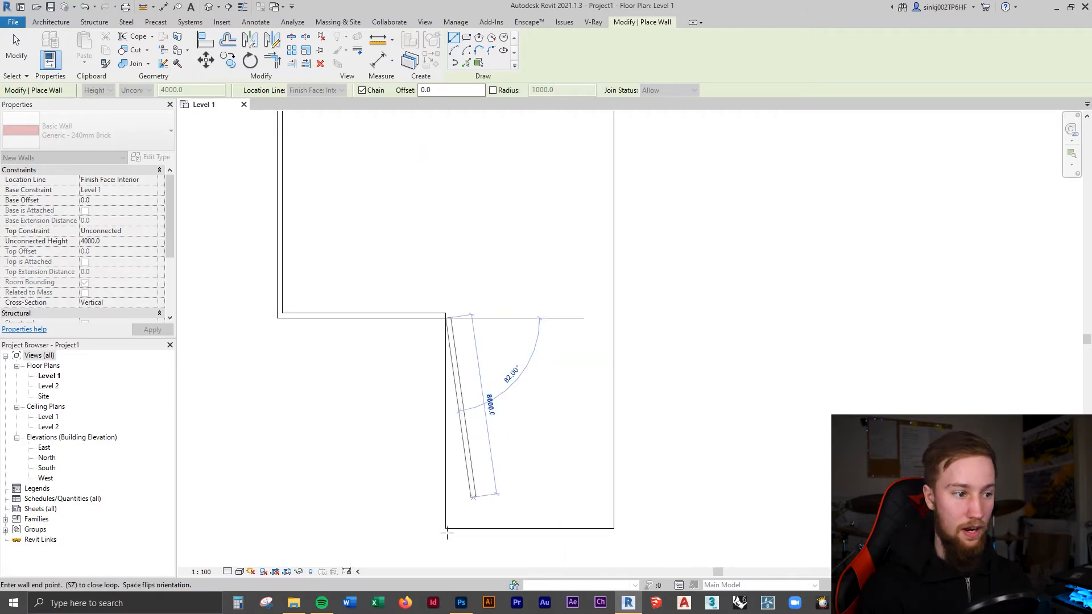
{"action": "left_click", "coordinate": [446, 529]}
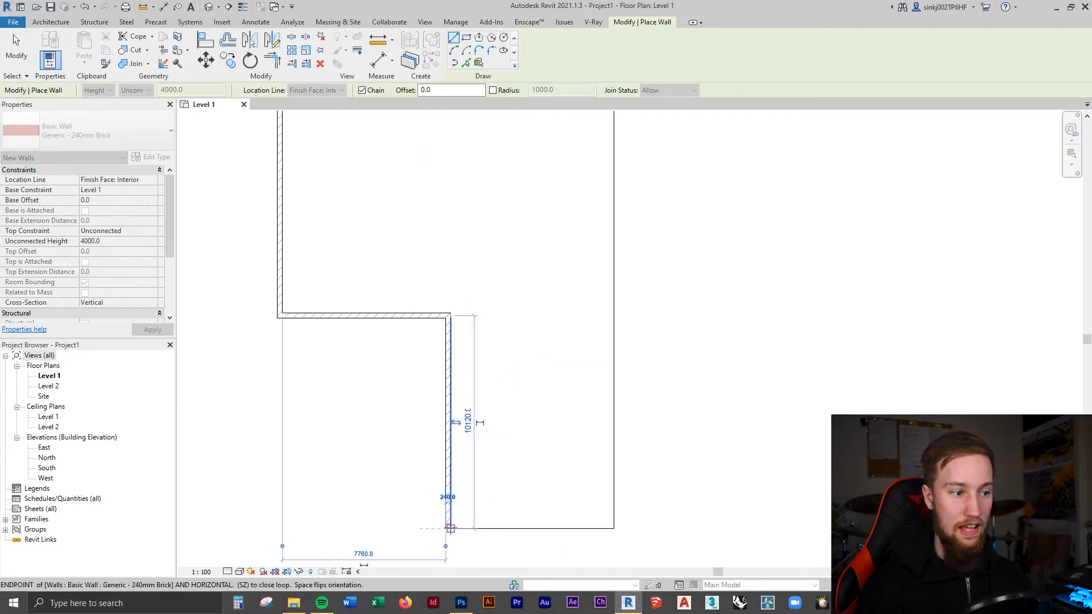
{"action": "left_click", "coordinate": [616, 527]}
{"action": "middle_click_drag", "start_coordinate": [657, 185], "coordinate": [713, 346]}
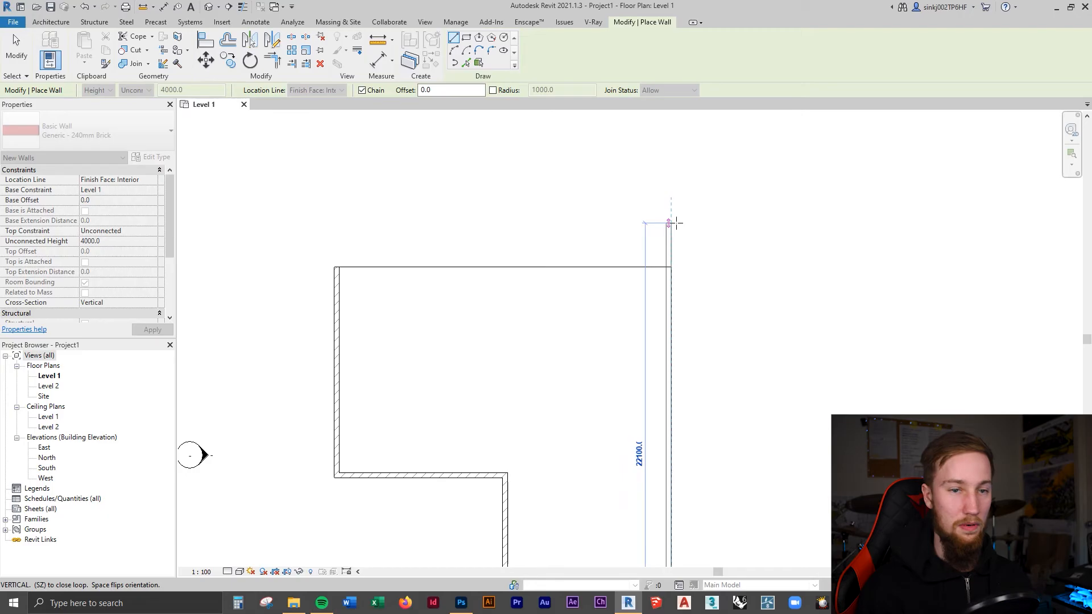
{"action": "left_click", "coordinate": [670, 267]}
{"action": "left_click", "coordinate": [333, 268]}
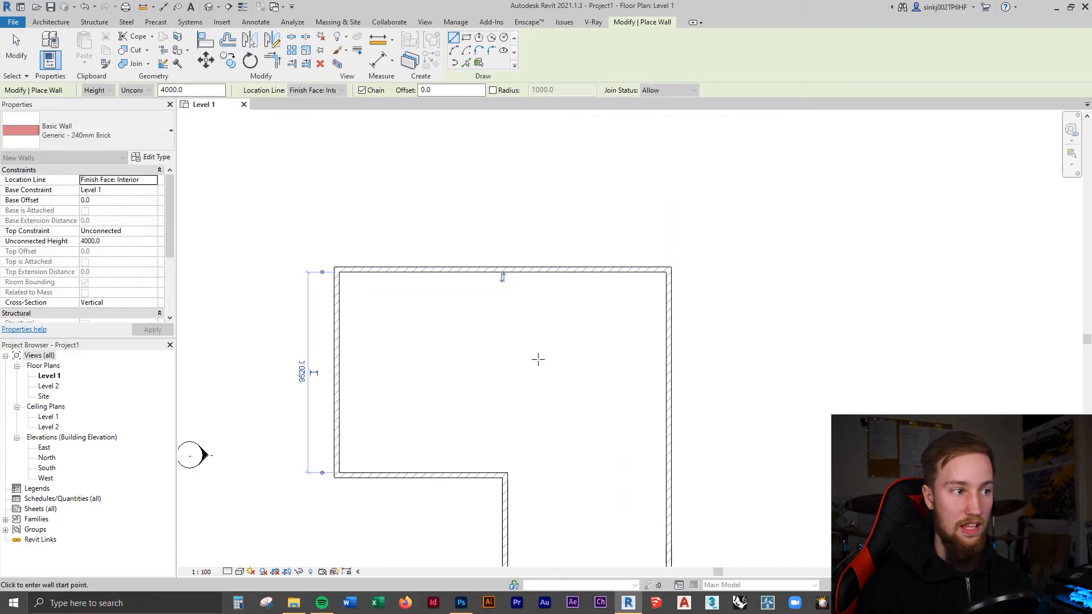
{"action": "middle_click_drag", "start_coordinate": [529, 344], "coordinate": [575, 197]}
{"action": "key", "text": "Escape"}
{"action": "key", "text": "Escape"}
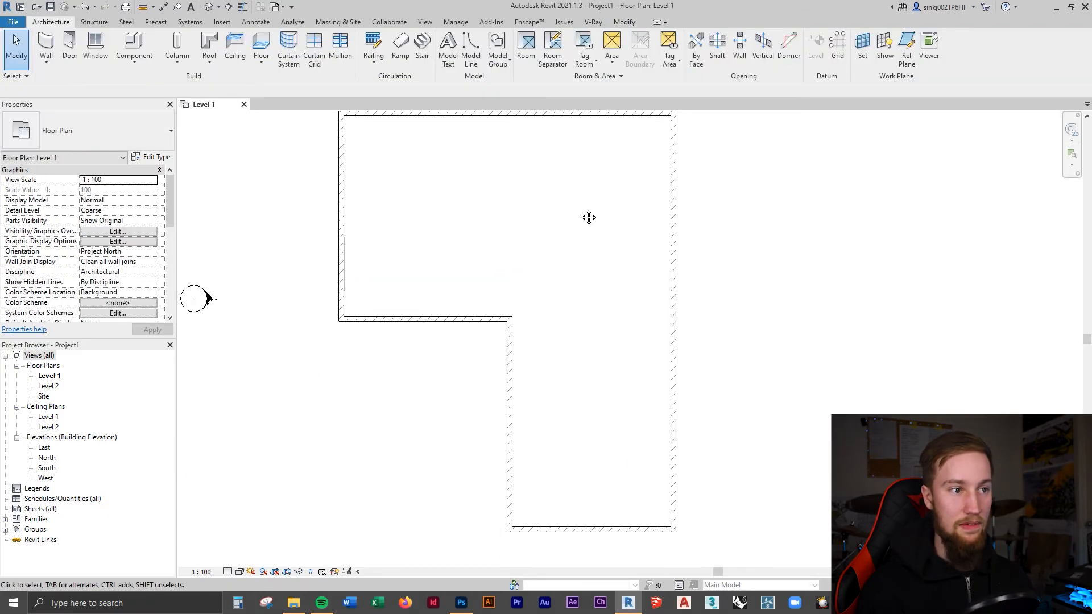
{"action": "scroll", "coordinate": [543, 315], "scroll_direction": "down", "scroll_amount": 2}
{"action": "scroll", "coordinate": [418, 187], "scroll_direction": "up", "scroll_amount": 3}
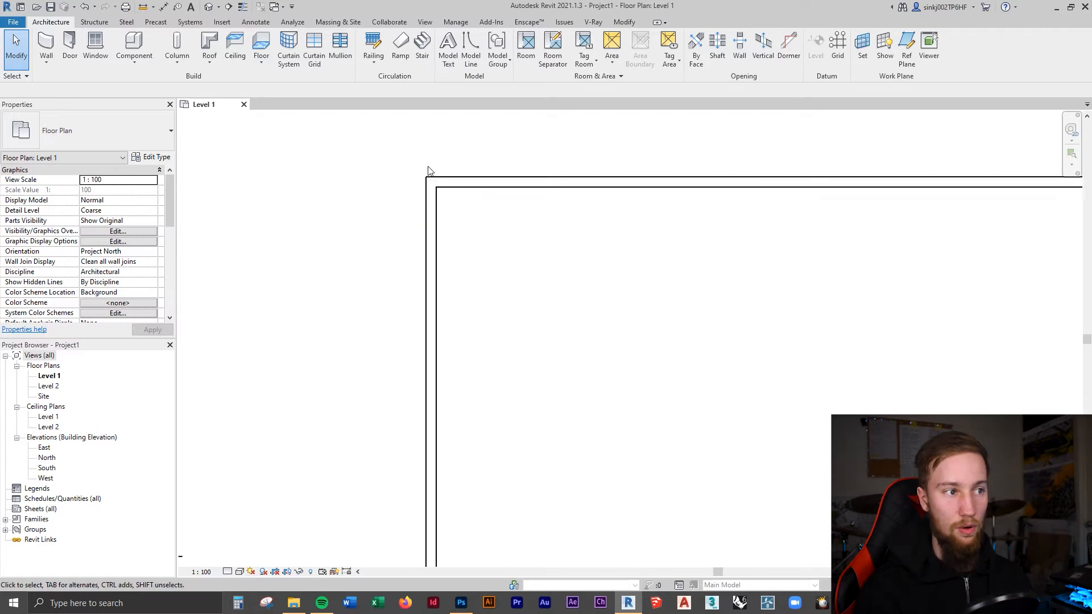
{"action": "mouse_move", "coordinate": [504, 356]}
{"action": "middle_mouse_down"}
{"action": "mouse_move", "coordinate": [406, 335]}
{"action": "mouse_move", "coordinate": [589, 351]}
{"action": "middle_mouse_up"}
{"action": "middle_click_drag", "start_coordinate": [680, 139], "coordinate": [509, 316]}
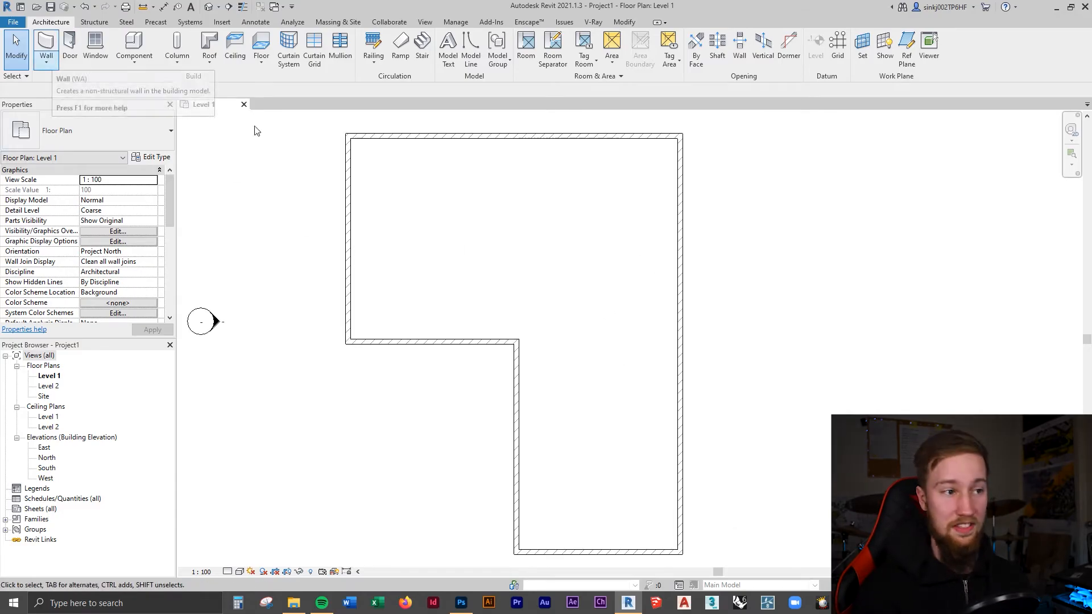
- Start an architectural wall of type Interior - Blockwork 100 with its Location Line set to Finish Face: Exterior
{"action": "left_click", "coordinate": [52, 66]}
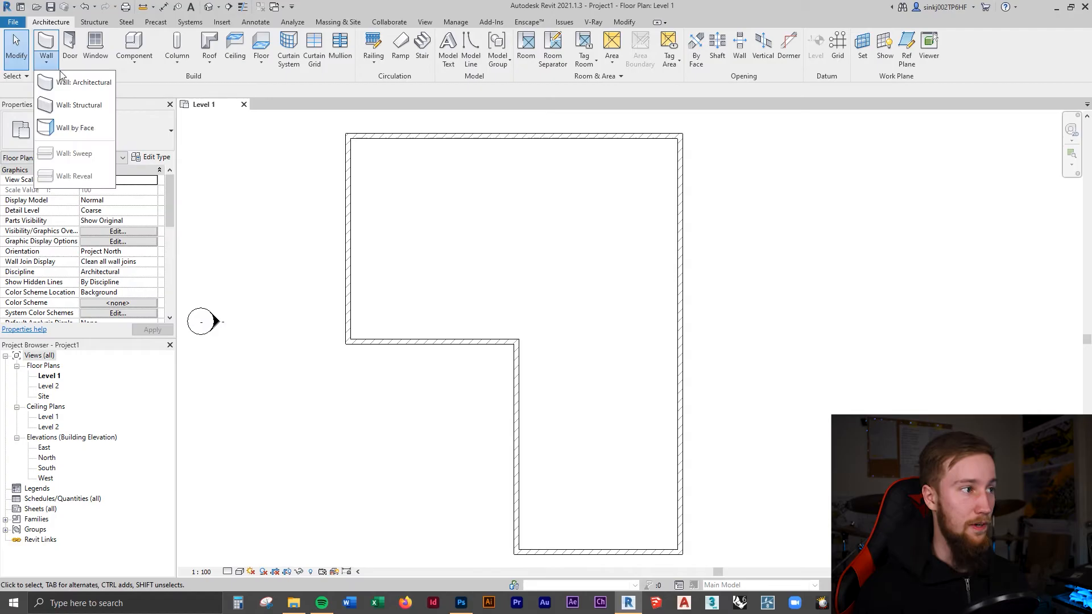
{"action": "left_click", "coordinate": [65, 82]}
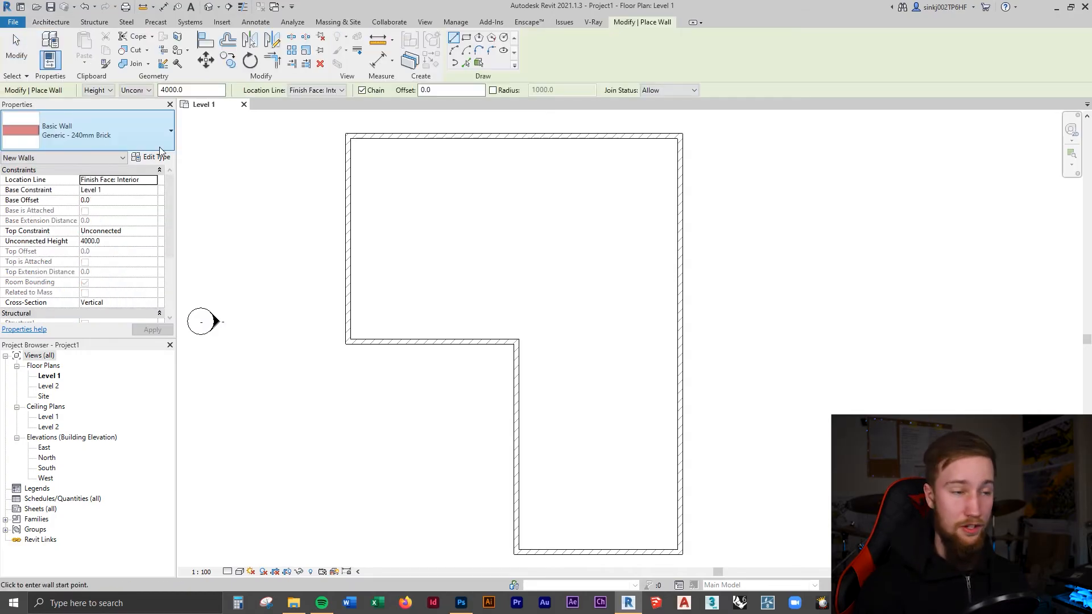
{"action": "left_click", "coordinate": [139, 139]}
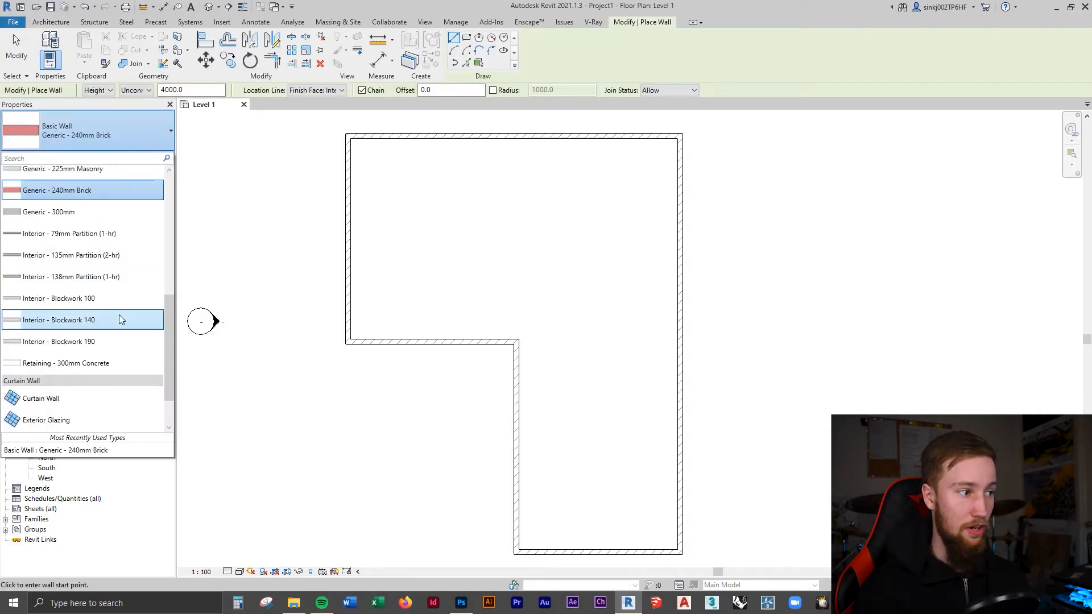
{"action": "scroll", "coordinate": [118, 316], "scroll_direction": "down", "scroll_amount": 2}
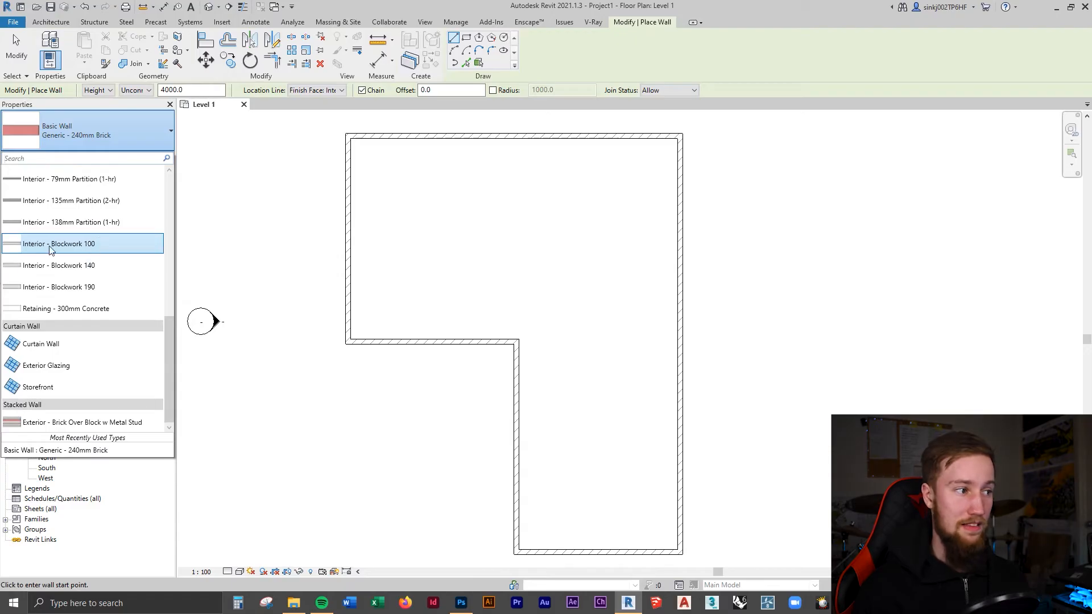
{"action": "left_click", "coordinate": [99, 245]}
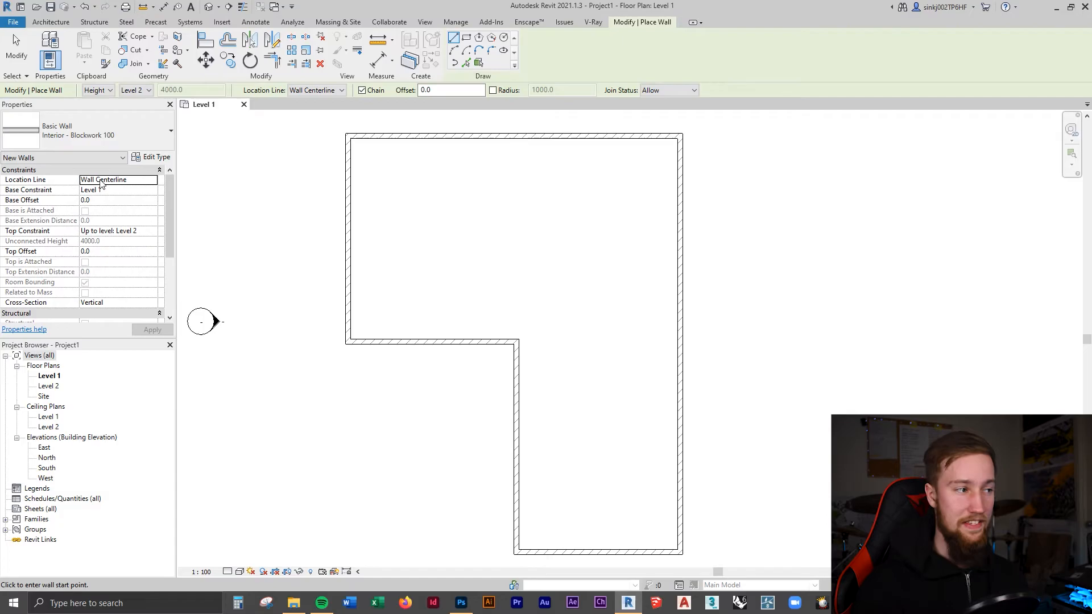
{"action": "left_click", "coordinate": [151, 181]}
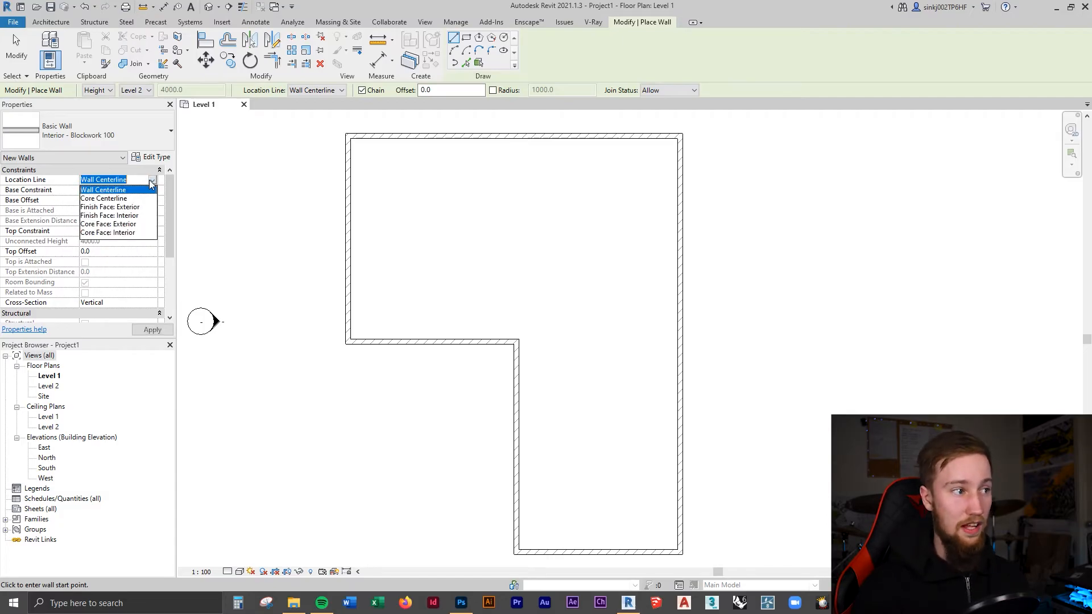
{"action": "left_click", "coordinate": [129, 207]}
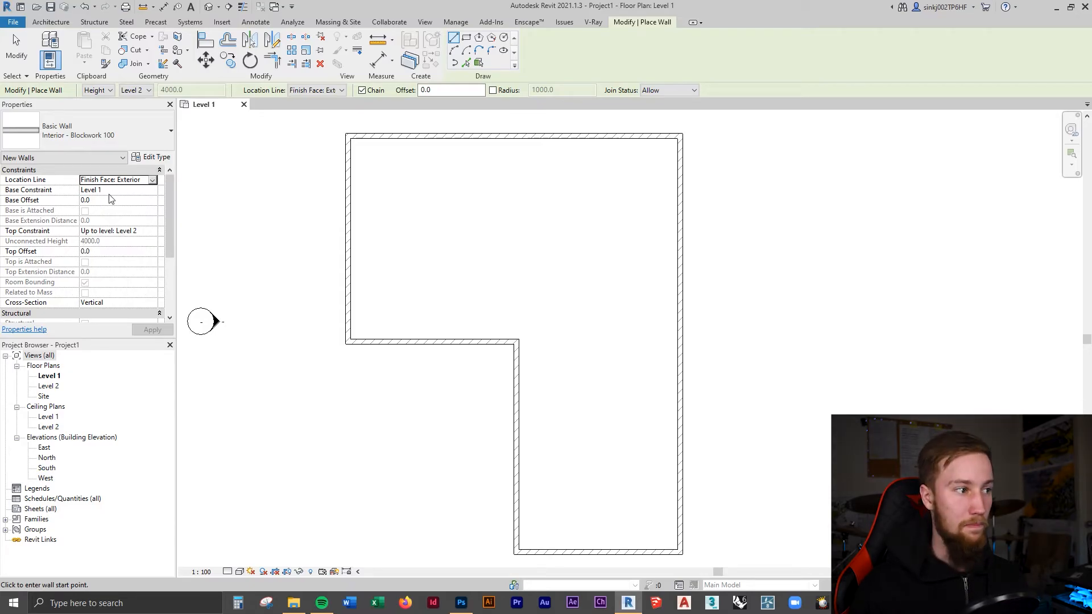
- Switch the new walls' Top Constraint to Unconnected and back to Up to level: Level 2
{"action": "left_click", "coordinate": [152, 231]}
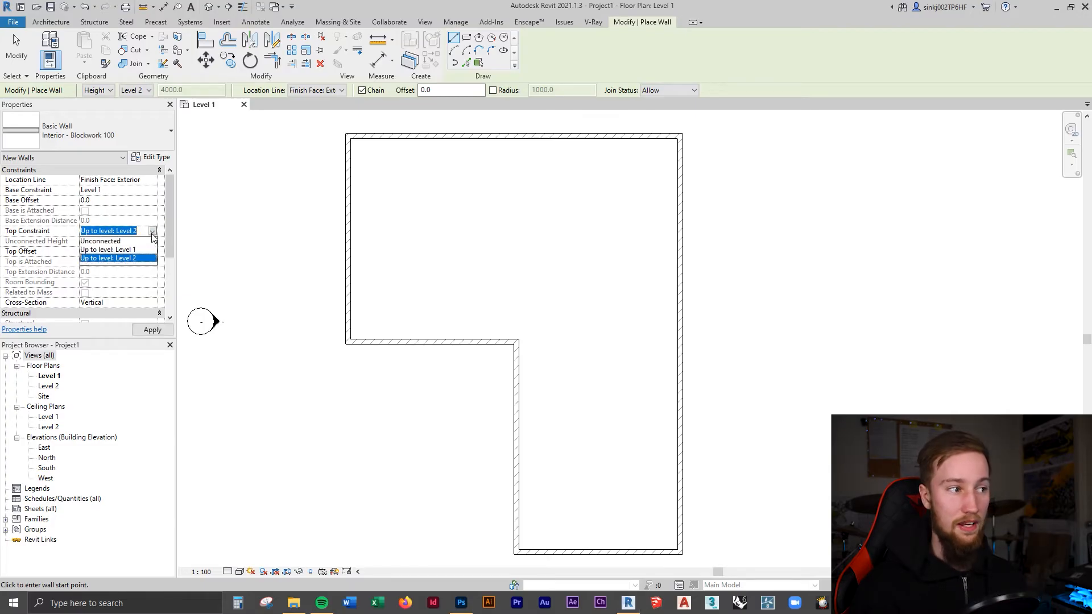
{"action": "left_click", "coordinate": [119, 240]}
{"action": "left_click", "coordinate": [113, 241]}
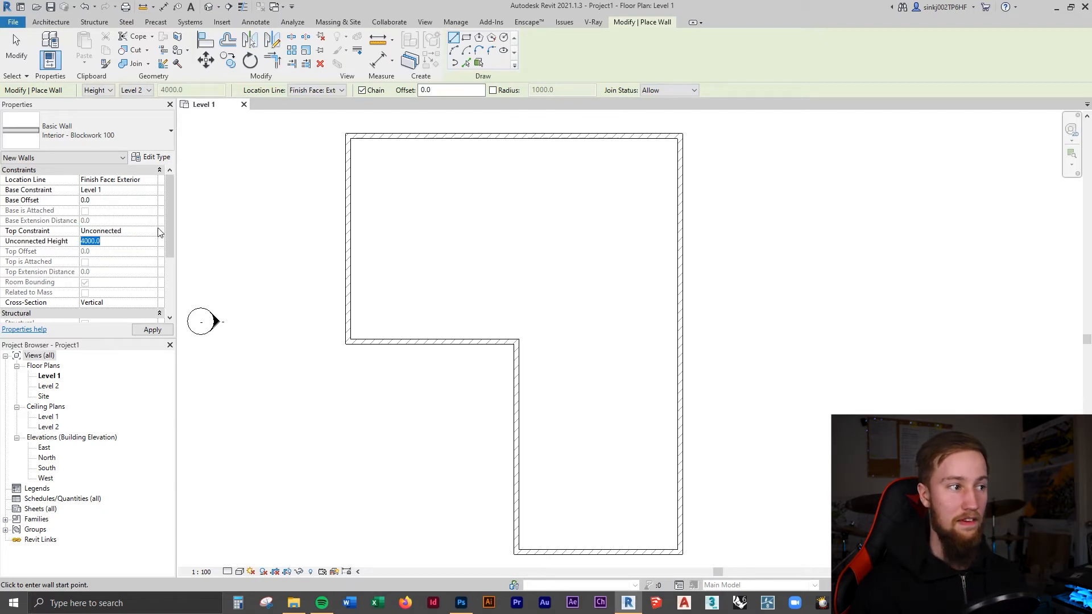
{"action": "left_click", "coordinate": [152, 230]}
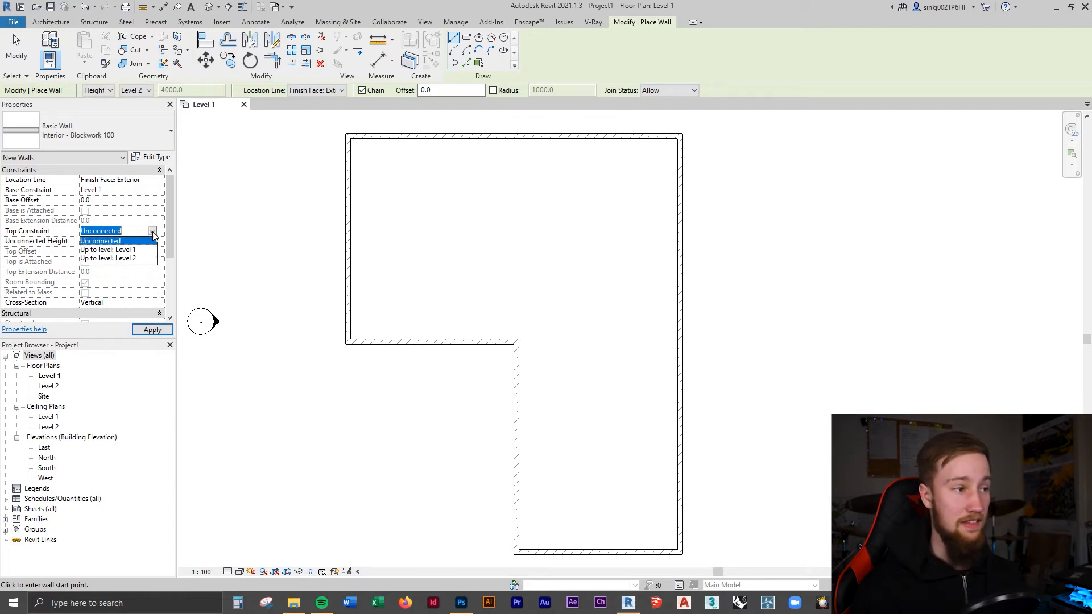
{"action": "left_click", "coordinate": [138, 262]}
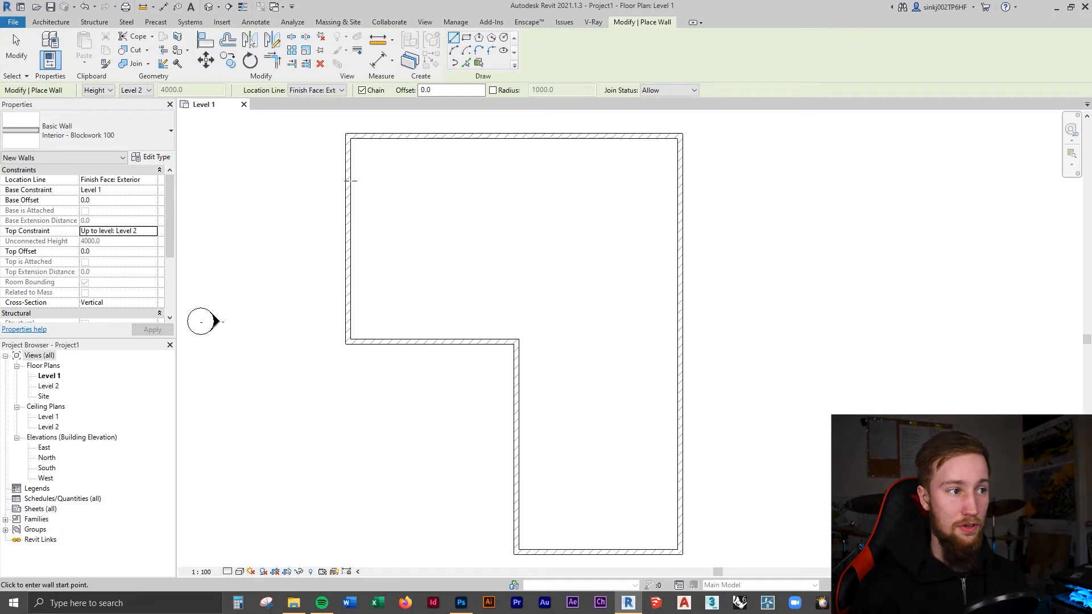
- Draw a partition about 6500 mm inward from the house's upper left exterior wall, turning up to meet the top exterior wall
{"action": "left_click", "coordinate": [353, 212]}
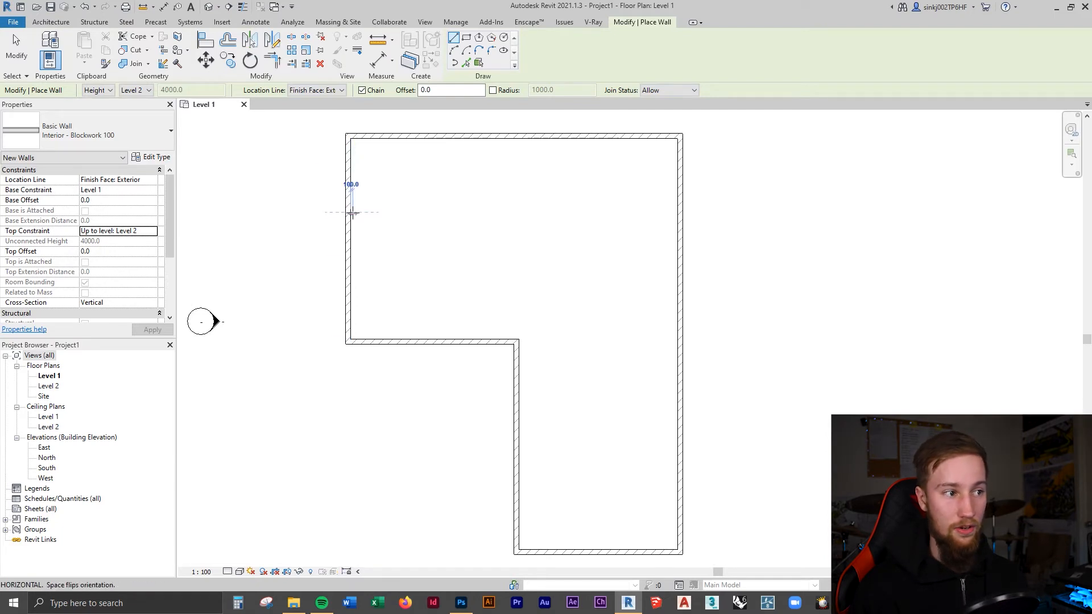
{"action": "left_click", "coordinate": [487, 212]}
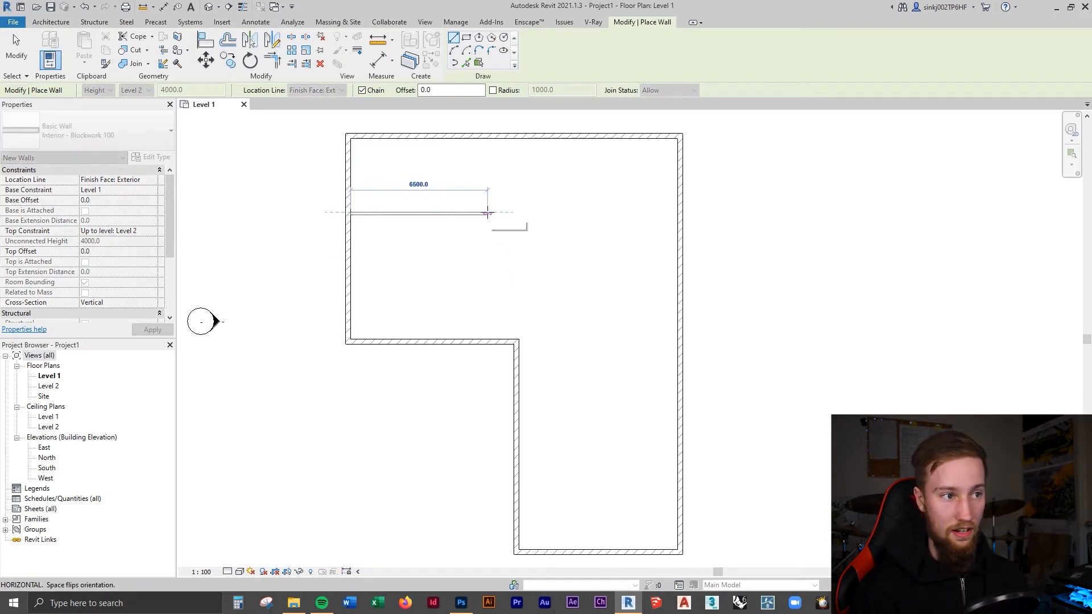
{"action": "left_click", "coordinate": [488, 139]}
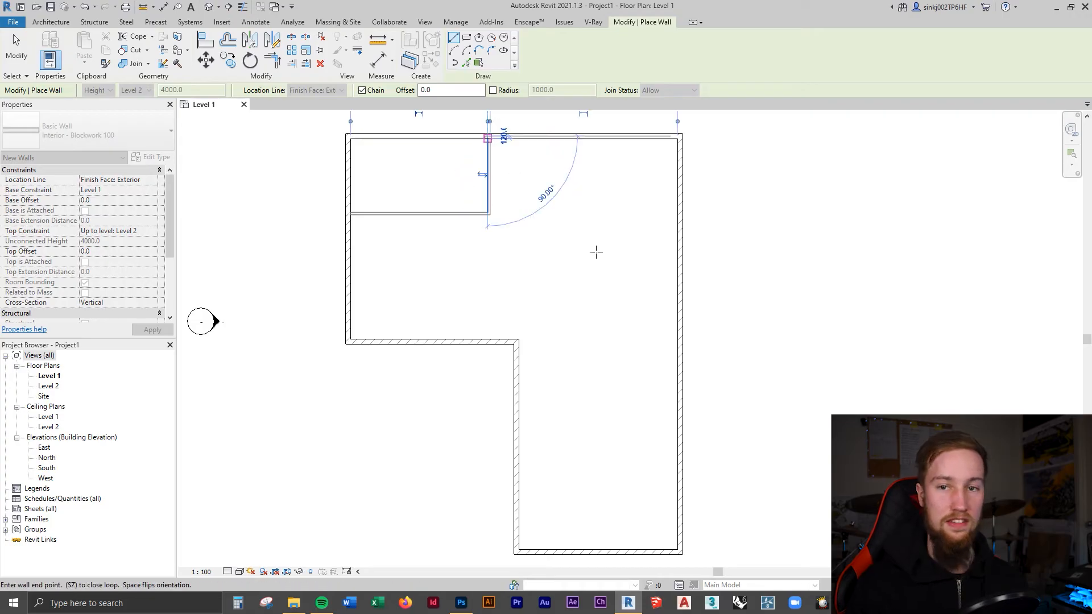
{"action": "key", "text": "Escape"}
- Continue the horizontal partition to the right exterior wall, and add a vertical partition from the L's inner corner up to it
{"action": "left_click", "coordinate": [489, 214]}
{"action": "left_click", "coordinate": [679, 213]}
{"action": "key", "text": "Escape"}
{"action": "left_click", "coordinate": [518, 341]}
{"action": "left_click", "coordinate": [519, 214]}
{"action": "key", "text": "Escape"}
- Draw a partition from the L's inner corner across to the right exterior wall, and a vertical partition down the middle of the lower wing
{"action": "left_click", "coordinate": [518, 341]}
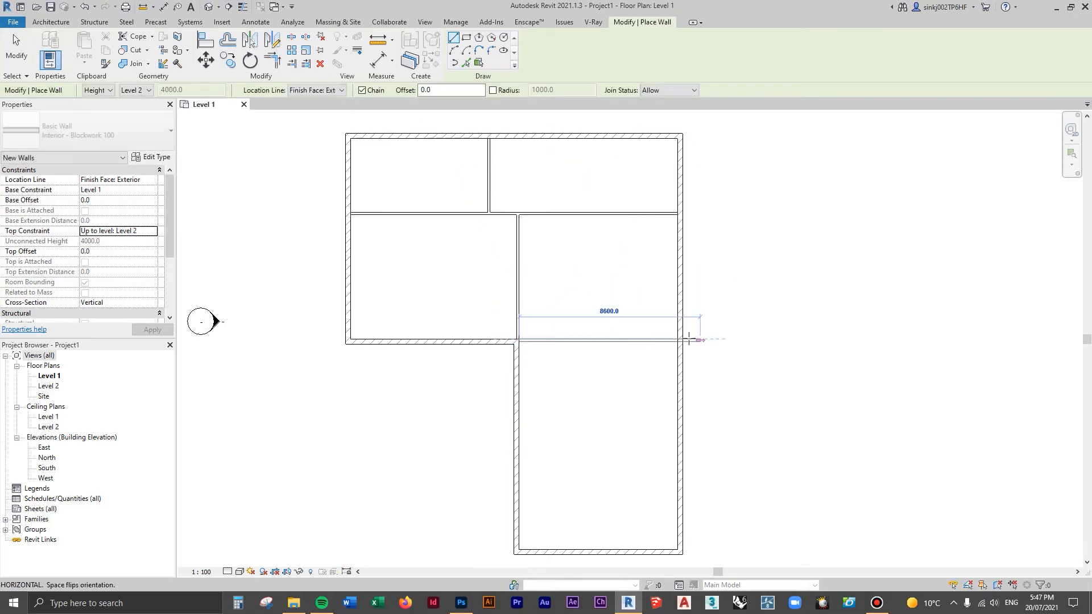
{"action": "left_click", "coordinate": [680, 340]}
{"action": "left_click", "coordinate": [595, 551]}
{"action": "key", "text": "Escape"}
- Divide the lower wing with two horizontal partitions, the upper ending at the middle partition and the lower spanning to the right exterior wall
{"action": "left_click", "coordinate": [518, 387]}
{"action": "left_click", "coordinate": [593, 386]}
{"action": "key", "text": "Escape"}
{"action": "left_click", "coordinate": [518, 464]}
{"action": "left_click", "coordinate": [593, 464]}
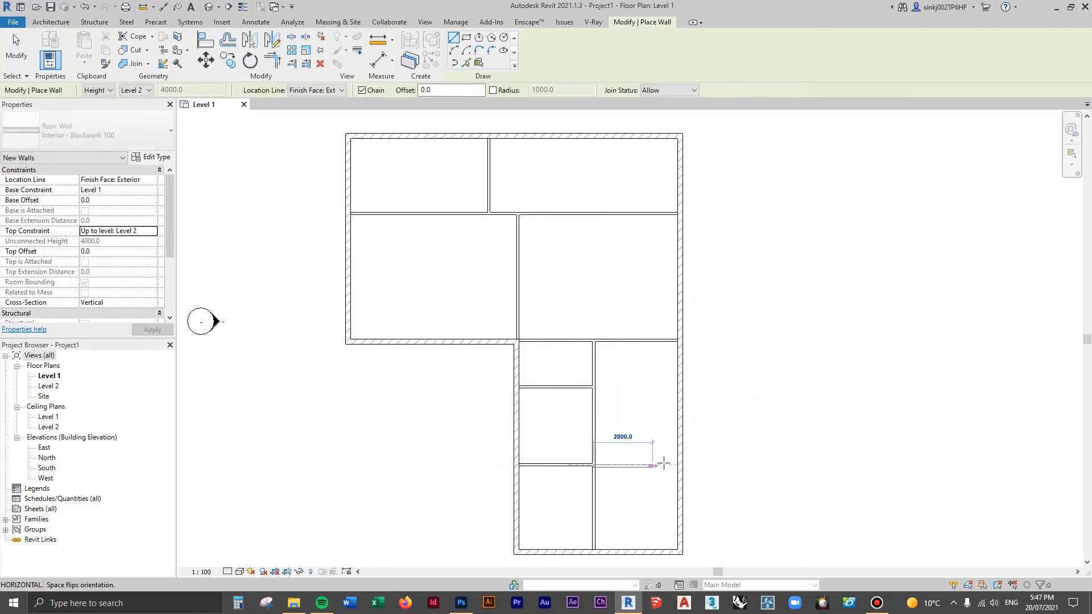
{"action": "scroll", "coordinate": [595, 462], "scroll_direction": "up", "scroll_amount": 3}
{"action": "left_click", "coordinate": [594, 308]}
{"action": "key", "text": "Escape"}
{"action": "key", "text": "Escape"}
{"action": "scroll", "coordinate": [646, 370], "scroll_direction": "down", "scroll_amount": 5}
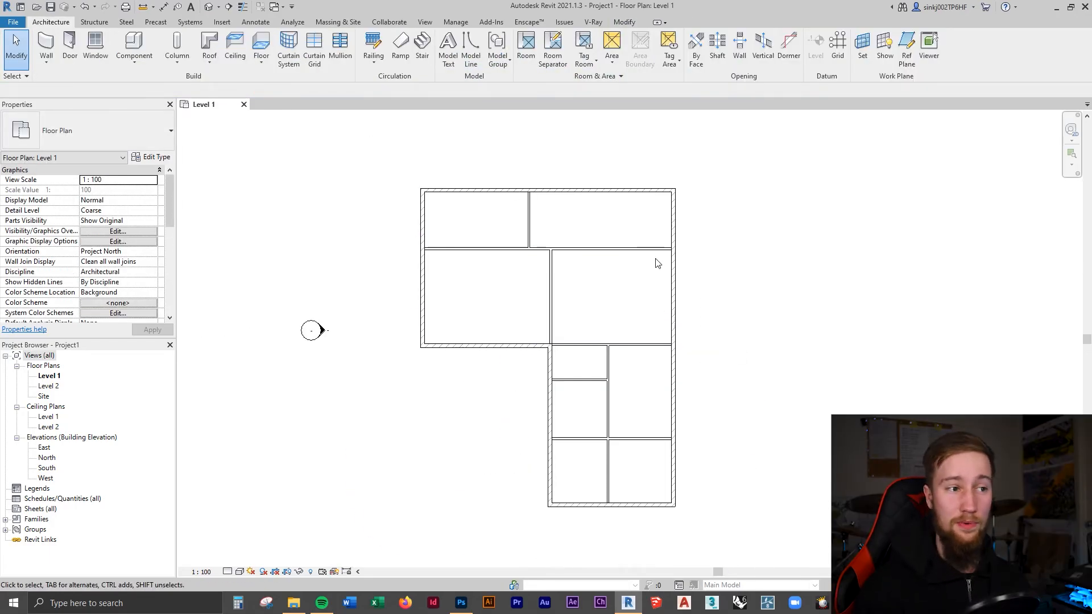
- Start placing a door and open the Doors folder of the Australia library for loading a family
{"action": "left_click", "coordinate": [69, 54]}
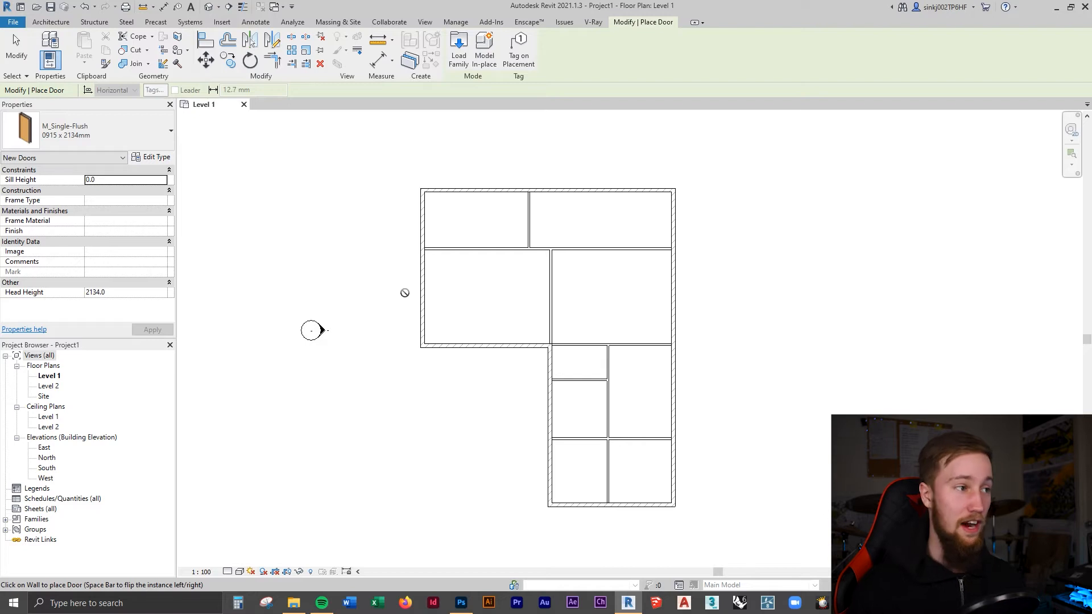
{"action": "left_click", "coordinate": [129, 138]}
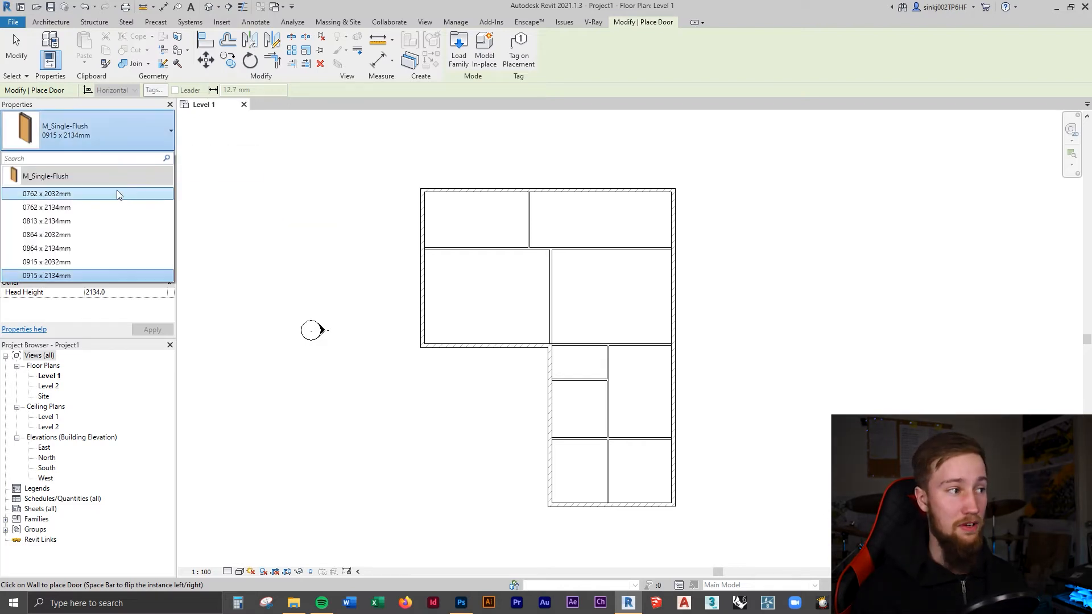
{"action": "left_click", "coordinate": [126, 147]}
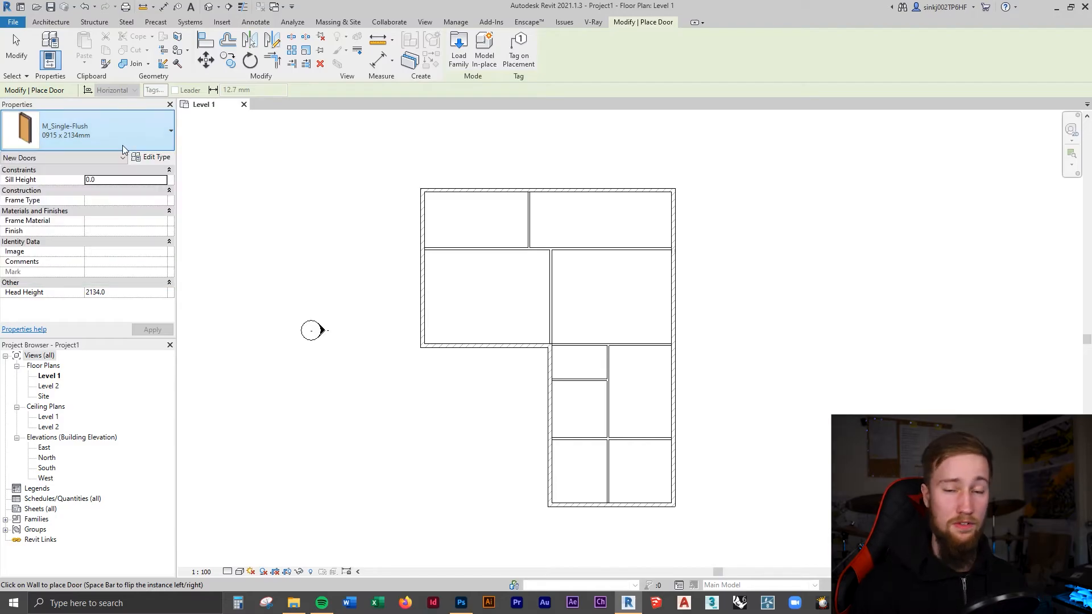
{"action": "left_click", "coordinate": [462, 59]}
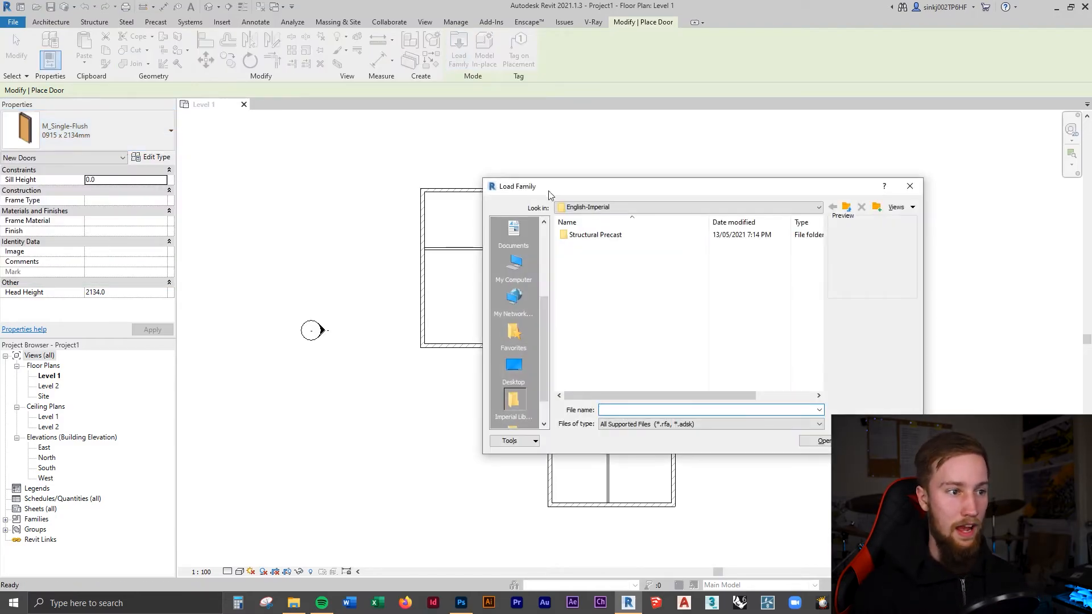
{"action": "scroll", "coordinate": [523, 367], "scroll_direction": "down", "scroll_amount": 1}
{"action": "left_click", "coordinate": [606, 208]}
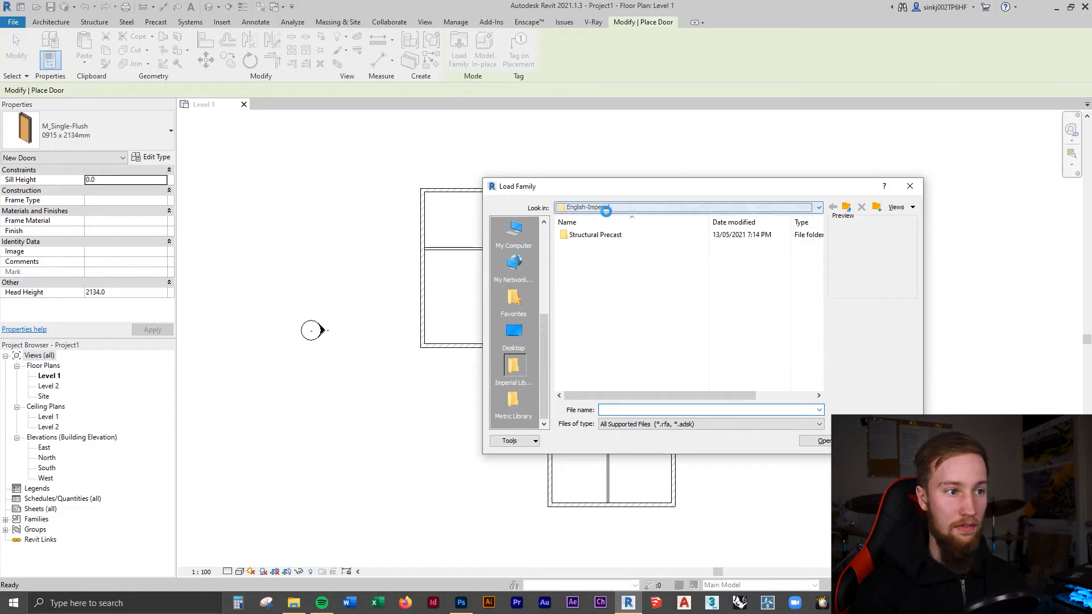
{"action": "left_click", "coordinate": [609, 267]}
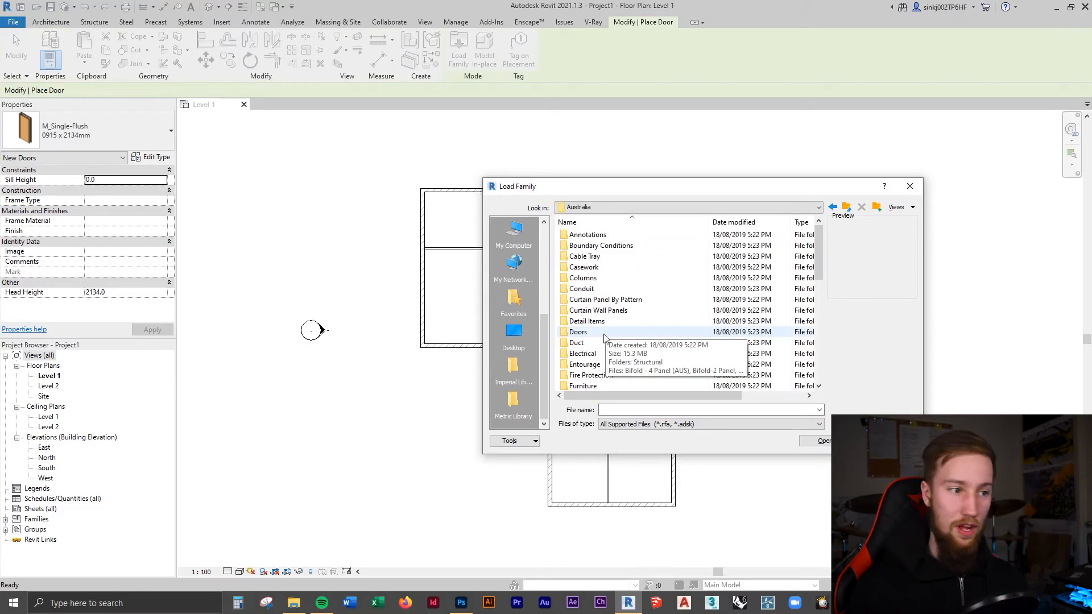
{"action": "double_click", "coordinate": [604, 335]}
- Browse the previews of the bifold, double and handle families in the Australia Doors folder, and leave the library without loading any
{"action": "left_click", "coordinate": [635, 248]}
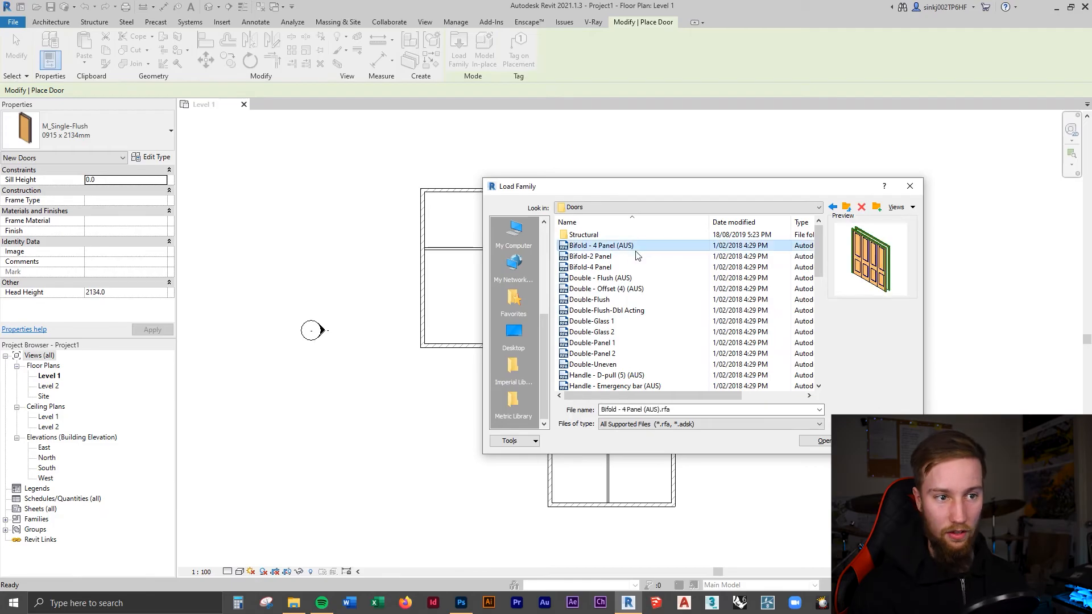
{"action": "key", "text": "Down"}
{"action": "key", "text": "Down"}
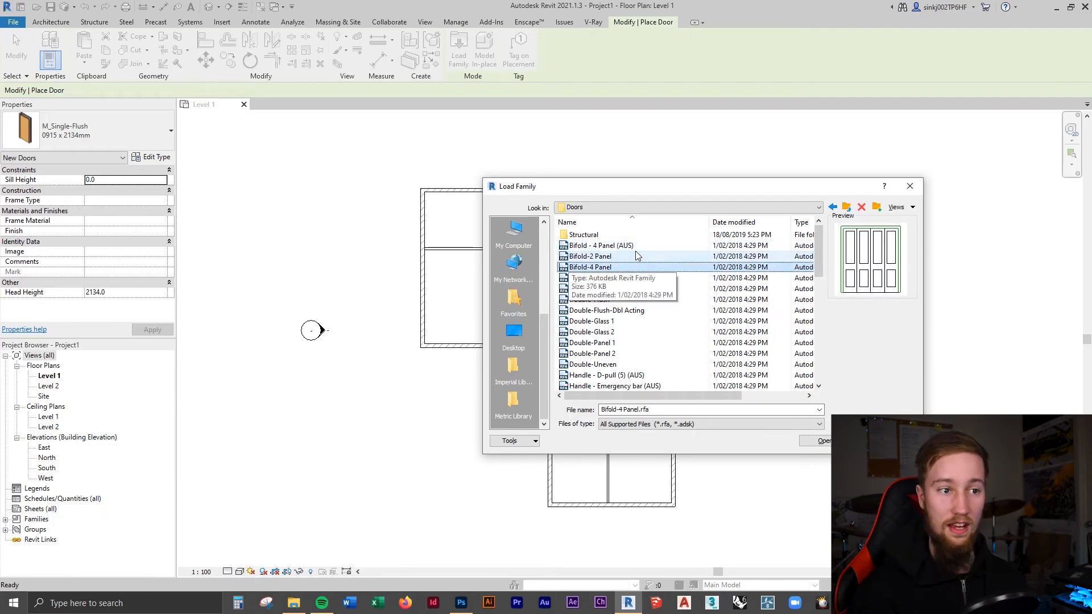
{"action": "key", "text": "Down"}
{"action": "key", "text": "Down"}
{"action": "key", "text": "Down"}
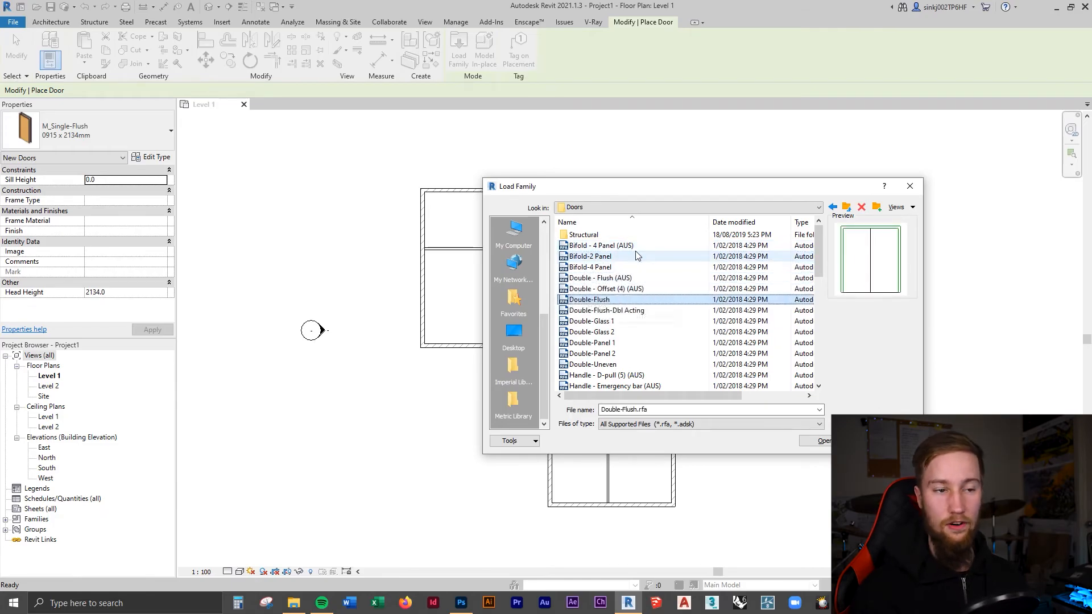
{"action": "key", "text": "Down"}
{"action": "key", "text": "Down"}
{"action": "key", "text": "Down"}
{"action": "key", "text": "Down"}
{"action": "key", "text": "Down"}
{"action": "key", "text": "Down"}
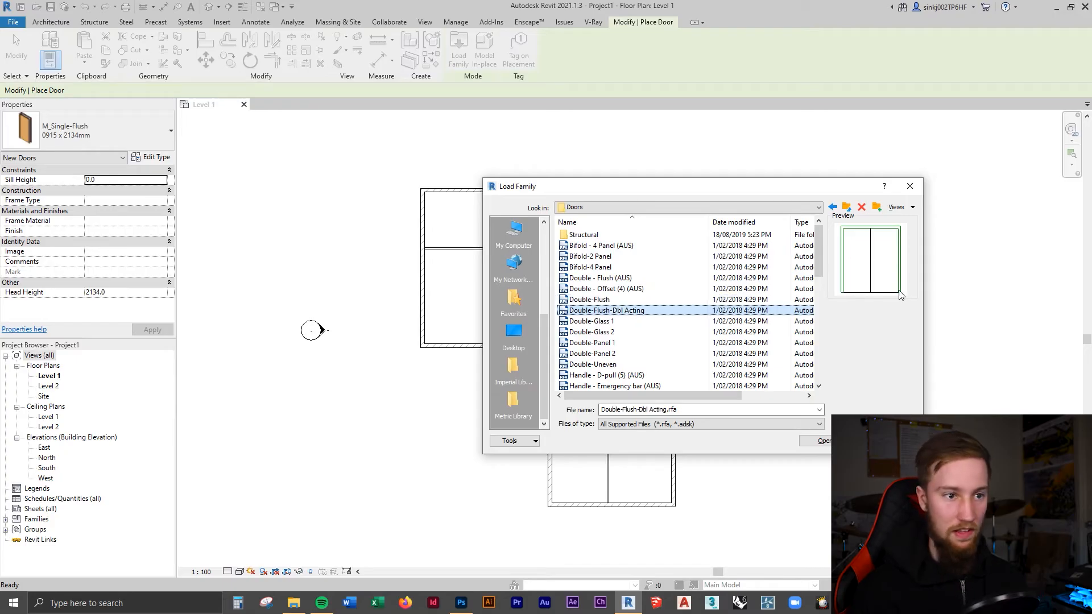
{"action": "key", "text": "Down"}
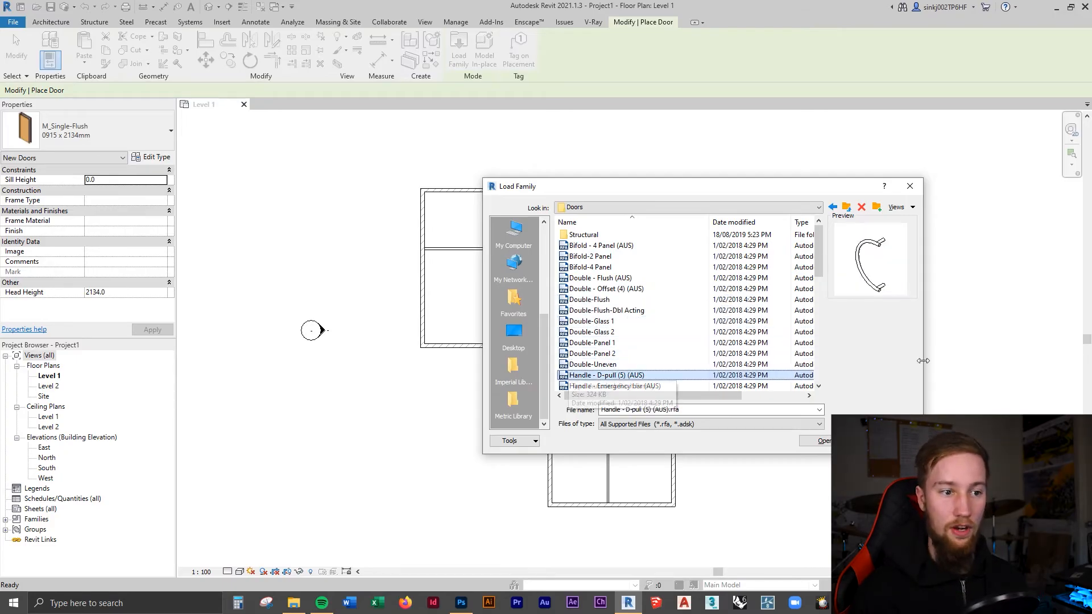
{"action": "key", "text": "Escape"}
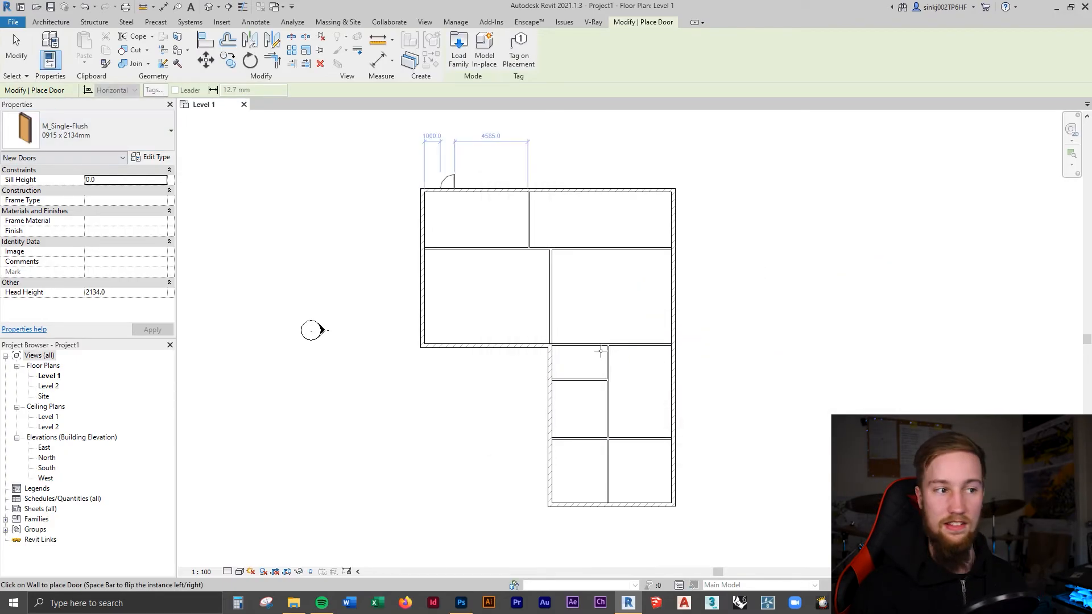
- Place an M_Single-Flush 0915 x 2134mm door in the exterior wall of the small room at the L's inner corner, centred between its partitions
{"action": "scroll", "coordinate": [483, 250], "scroll_direction": "up", "scroll_amount": 3}
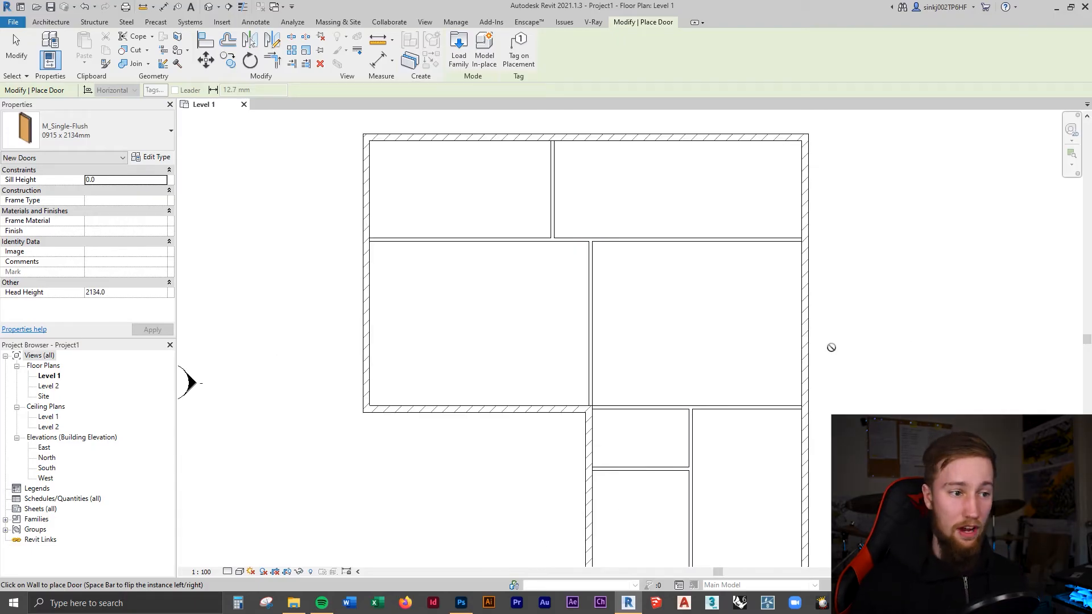
{"action": "scroll", "coordinate": [624, 373], "scroll_direction": "down", "scroll_amount": 2}
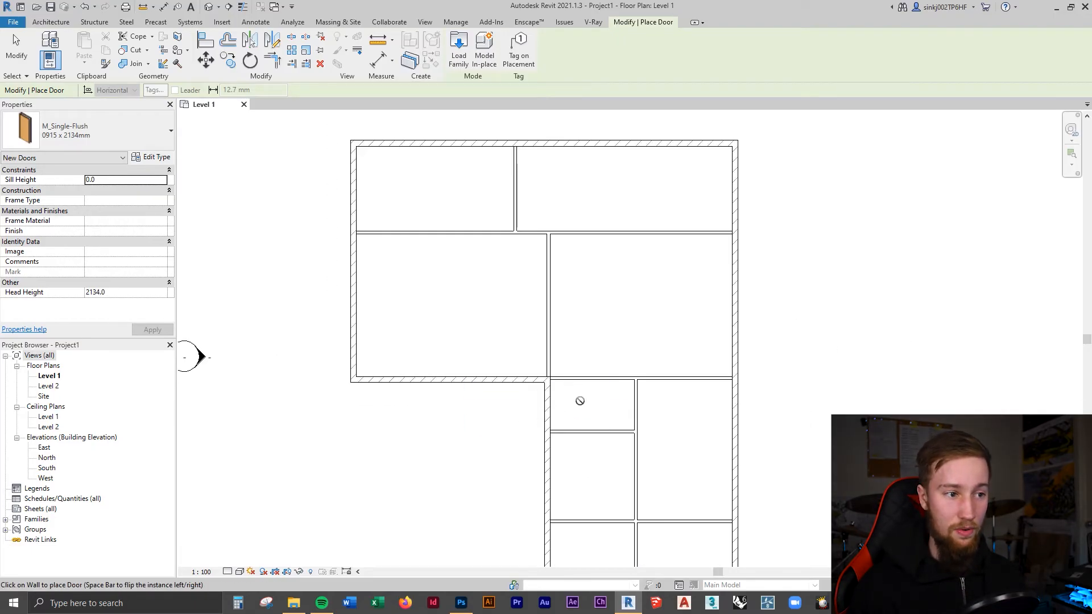
{"action": "scroll", "coordinate": [579, 401], "scroll_direction": "up", "scroll_amount": 4}
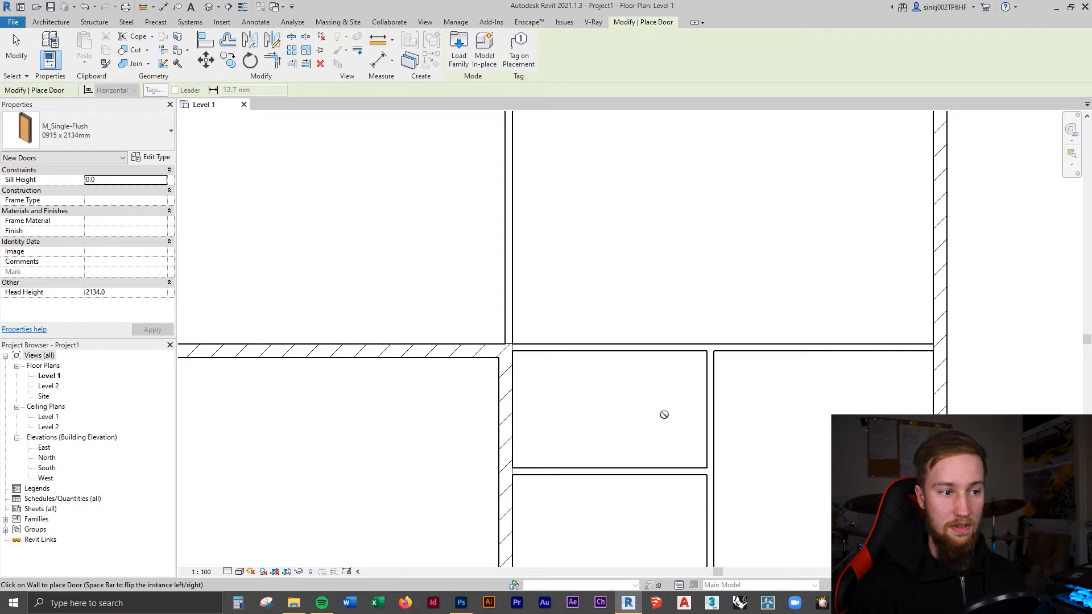
{"action": "scroll", "coordinate": [672, 406], "scroll_direction": "down", "scroll_amount": 2}
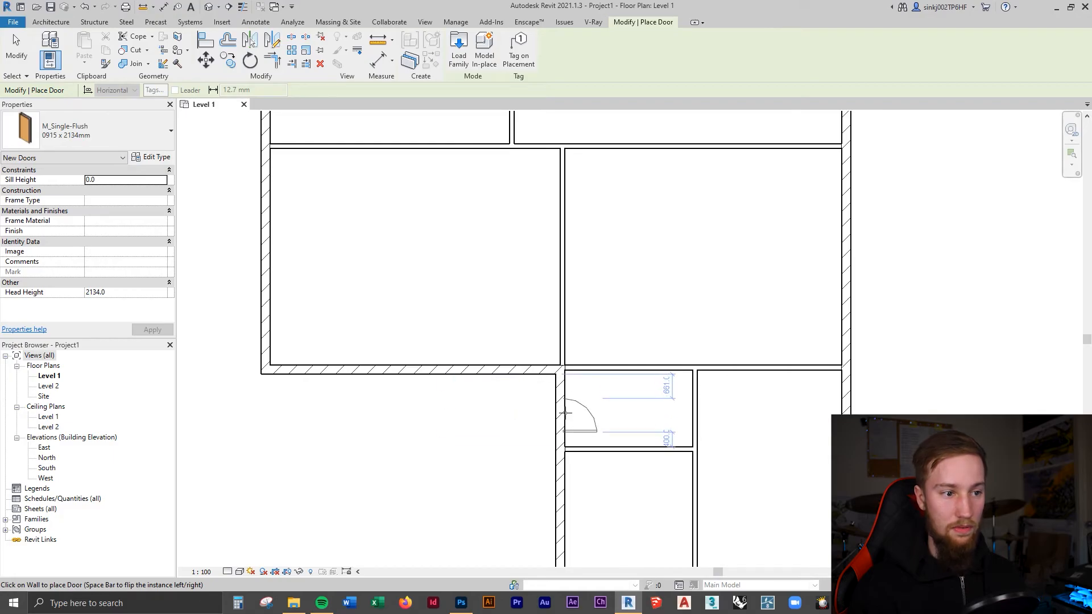
{"action": "left_click", "coordinate": [565, 410]}
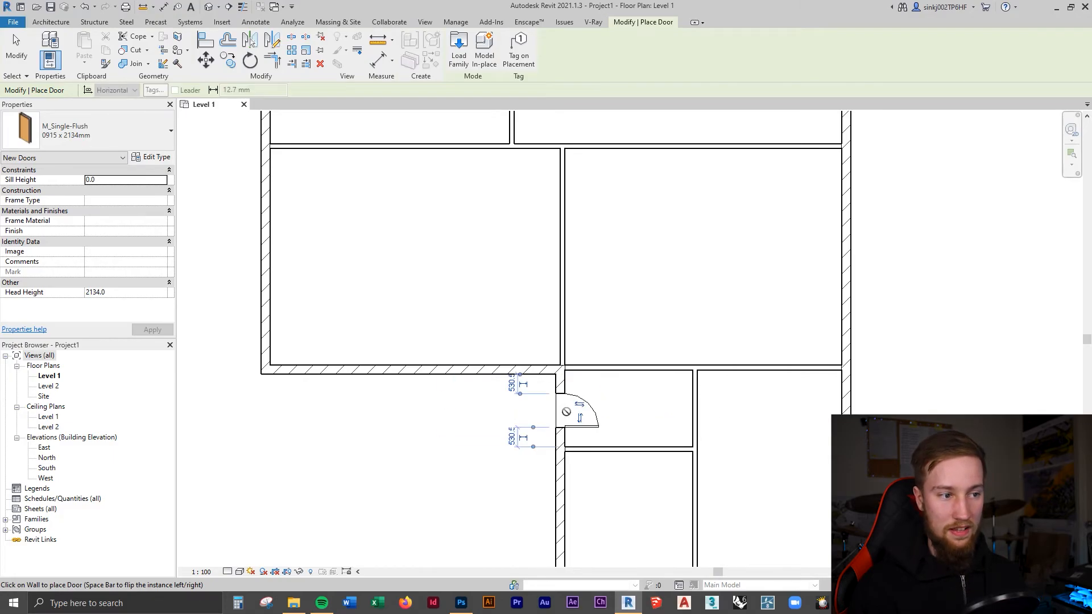
{"action": "scroll", "coordinate": [517, 408], "scroll_direction": "up", "scroll_amount": 2}
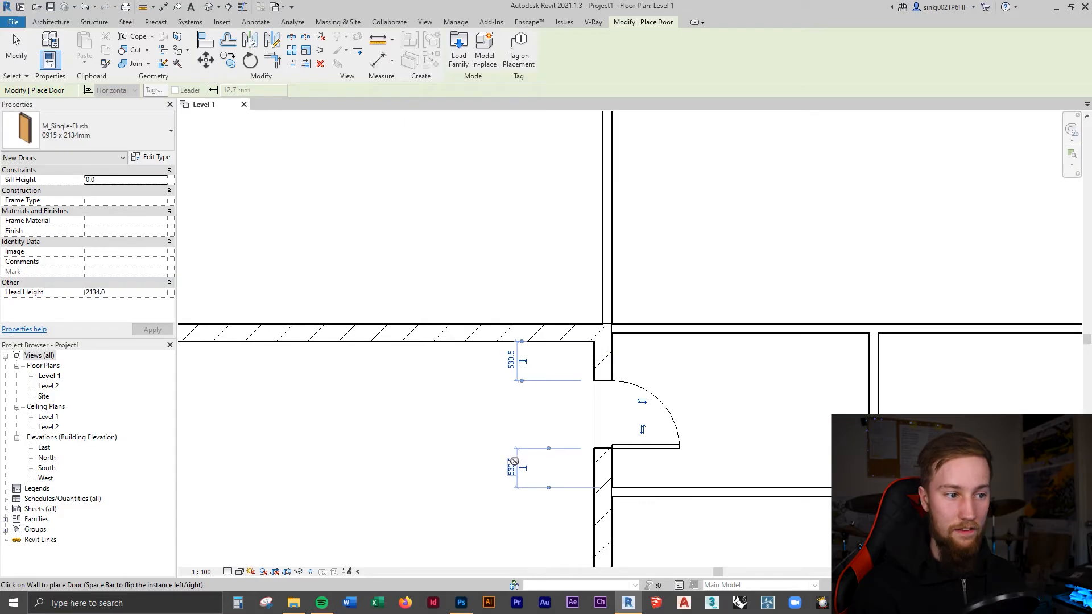
{"action": "key", "text": "Escape"}
{"action": "scroll", "coordinate": [650, 413], "scroll_direction": "down", "scroll_amount": 2}
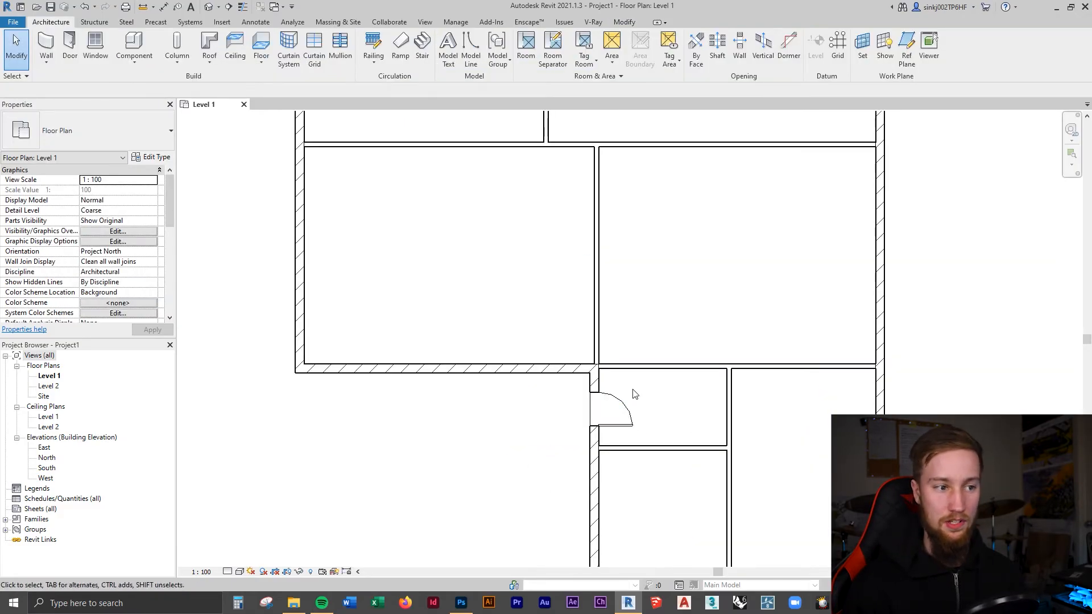
- Flip the entry door's hinge to the opposite jamb, and try the outward swing before setting it back to open inward
{"action": "left_click", "coordinate": [616, 399]}
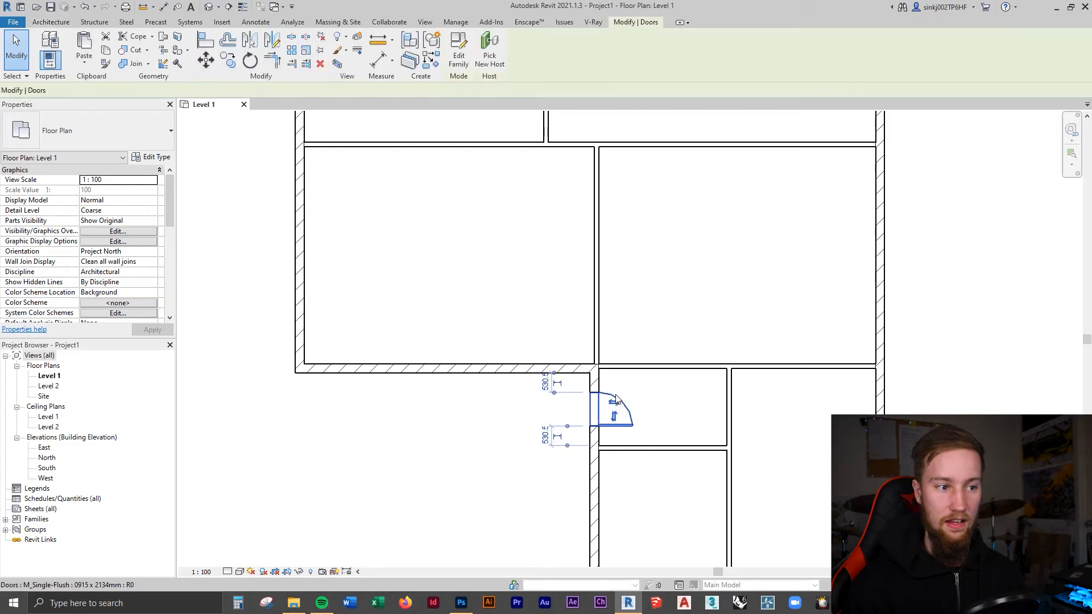
{"action": "scroll", "coordinate": [622, 421], "scroll_direction": "up", "scroll_amount": 2}
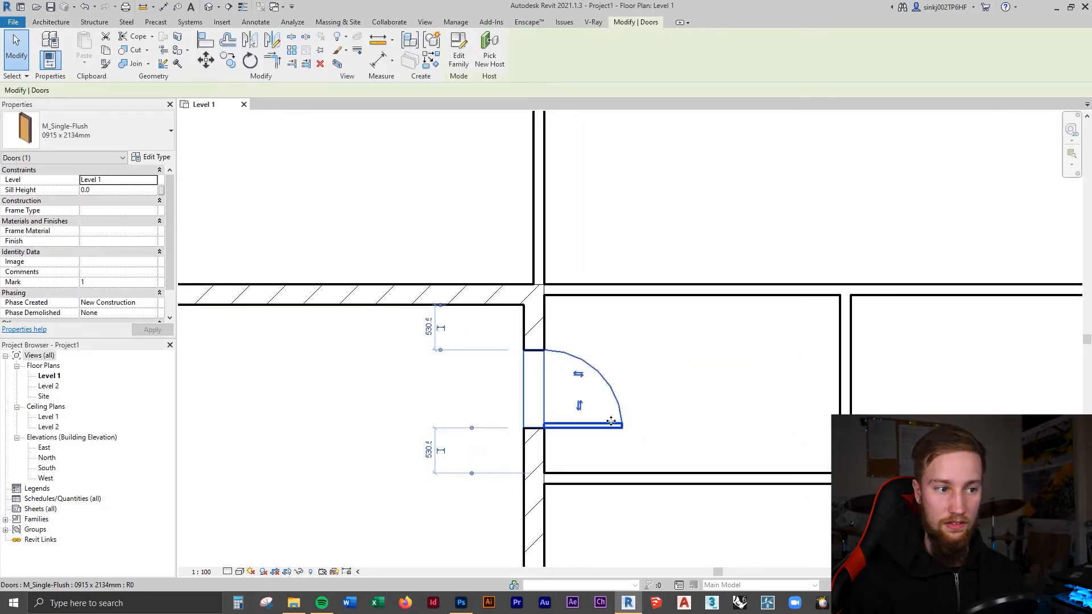
{"action": "left_click", "coordinate": [579, 407]}
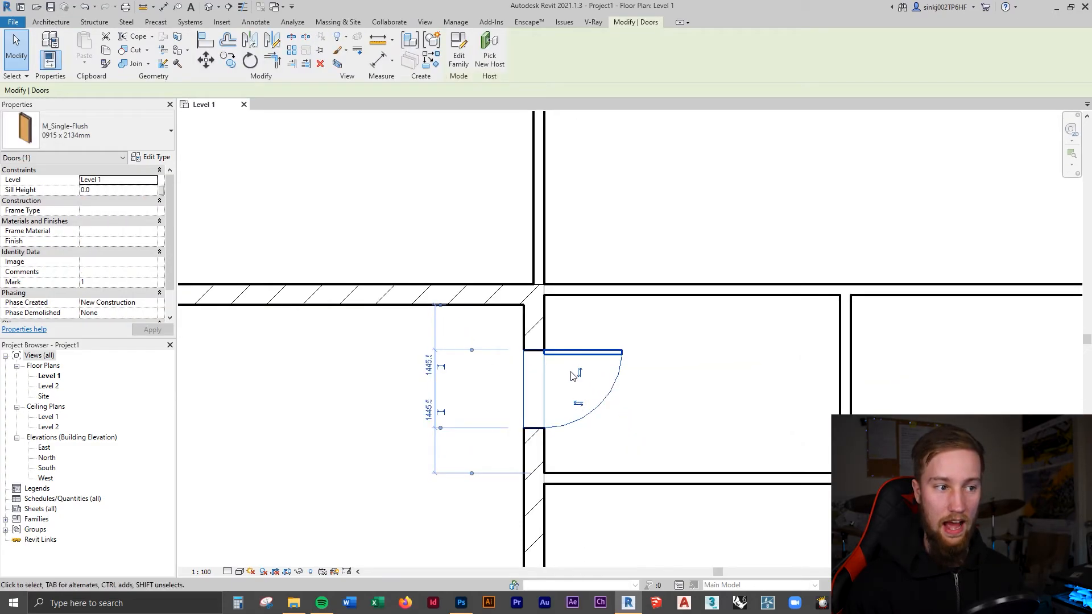
{"action": "left_click", "coordinate": [578, 404]}
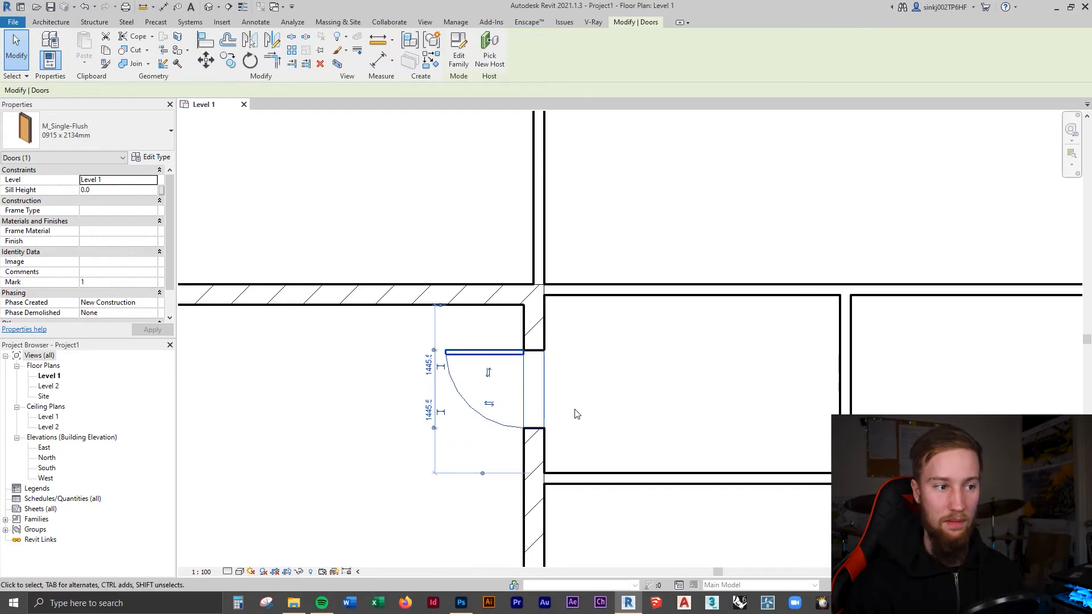
{"action": "left_click", "coordinate": [495, 410]}
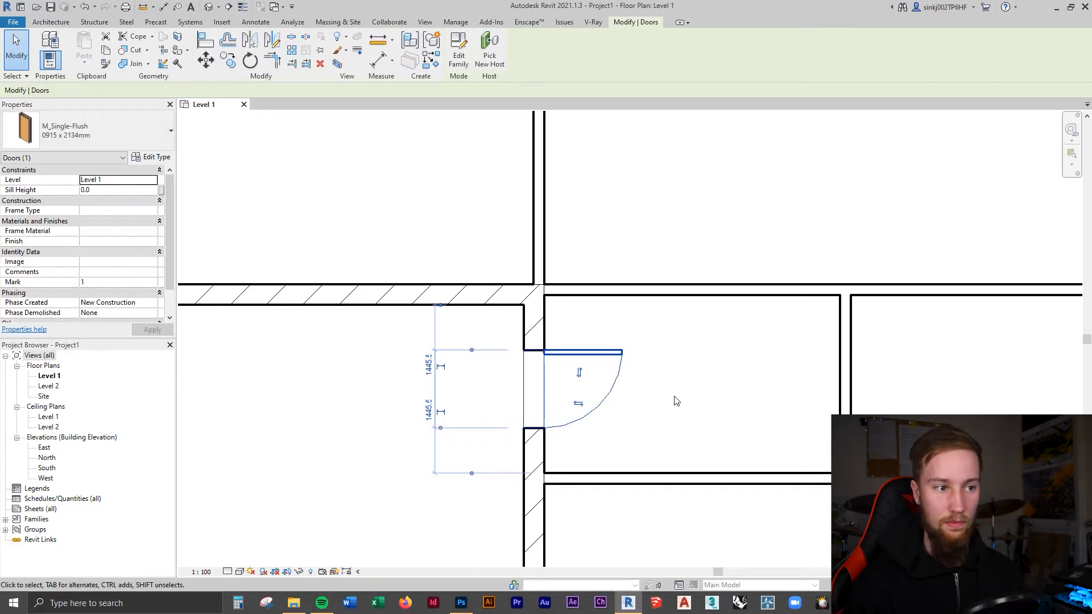
{"action": "scroll", "coordinate": [578, 400], "scroll_direction": "down", "scroll_amount": 2}
{"action": "left_click", "coordinate": [529, 358]}
{"action": "scroll", "coordinate": [658, 364], "scroll_direction": "down", "scroll_amount": 3}
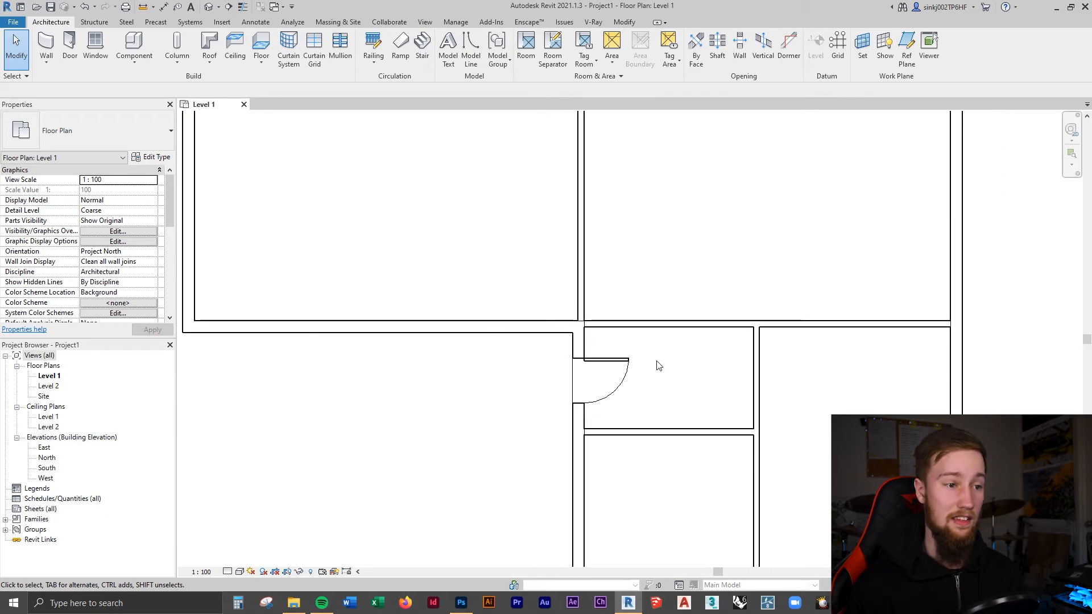
- Place single-flush doors in the two horizontal partitions below the entry room, both near the lower wing's left exterior wall
{"action": "key", "text": "d"}
{"action": "key", "text": "r"}
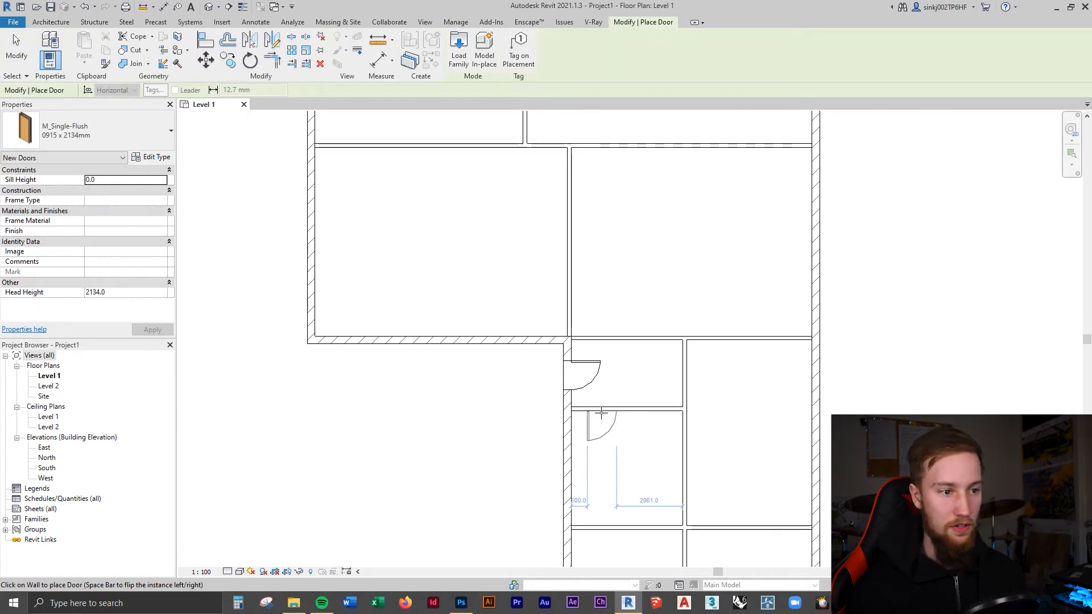
{"action": "left_click", "coordinate": [601, 413]}
{"action": "middle_click_drag", "start_coordinate": [598, 449], "coordinate": [580, 356]}
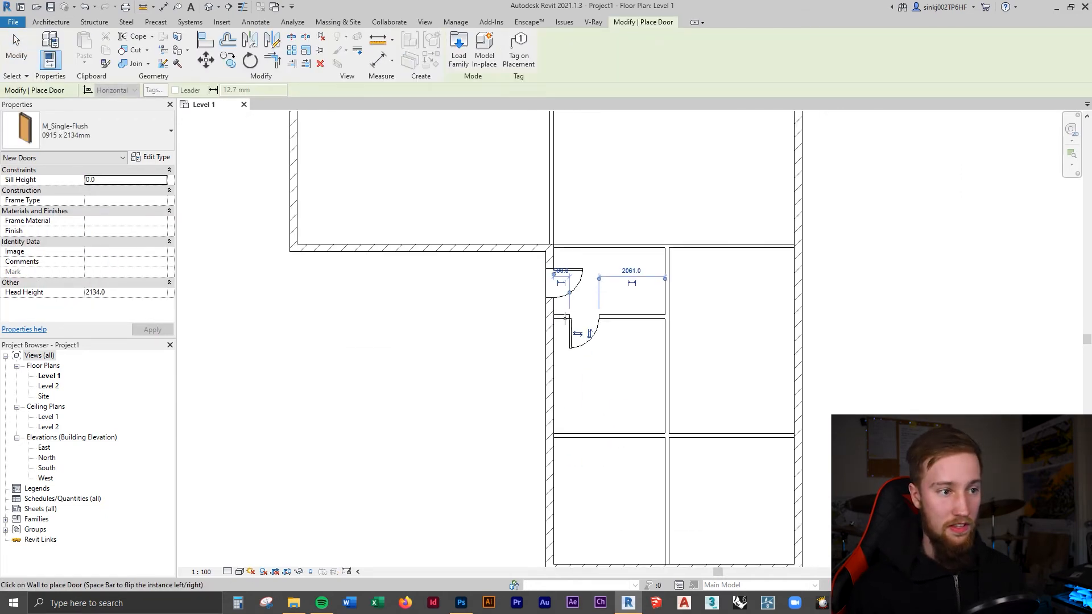
{"action": "left_click", "coordinate": [585, 438]}
{"action": "key", "text": "Escape"}
{"action": "key", "text": "Escape"}
- Place three single-flush doors along the upper horizontal partition and two near the right exterior wall in the lower wing's horizontal partitions
{"action": "scroll", "coordinate": [597, 445], "scroll_direction": "down", "scroll_amount": 1}
{"action": "middle_click_drag", "start_coordinate": [596, 446], "coordinate": [608, 411]}
{"action": "scroll", "coordinate": [607, 412], "scroll_direction": "down", "scroll_amount": 2}
{"action": "key", "text": "d"}
{"action": "key", "text": "r"}
{"action": "scroll", "coordinate": [562, 159], "scroll_direction": "up", "scroll_amount": 2}
{"action": "left_click", "coordinate": [520, 287]}
{"action": "scroll", "coordinate": [546, 397], "scroll_direction": "down", "scroll_amount": 1}
{"action": "middle_click_drag", "start_coordinate": [545, 398], "coordinate": [552, 250]}
{"action": "left_click", "coordinate": [628, 283]}
{"action": "left_click", "coordinate": [629, 427]}
{"action": "key", "text": "Escape"}
{"action": "key", "text": "Escape"}
{"action": "scroll", "coordinate": [551, 251], "scroll_direction": "up", "scroll_amount": 2}
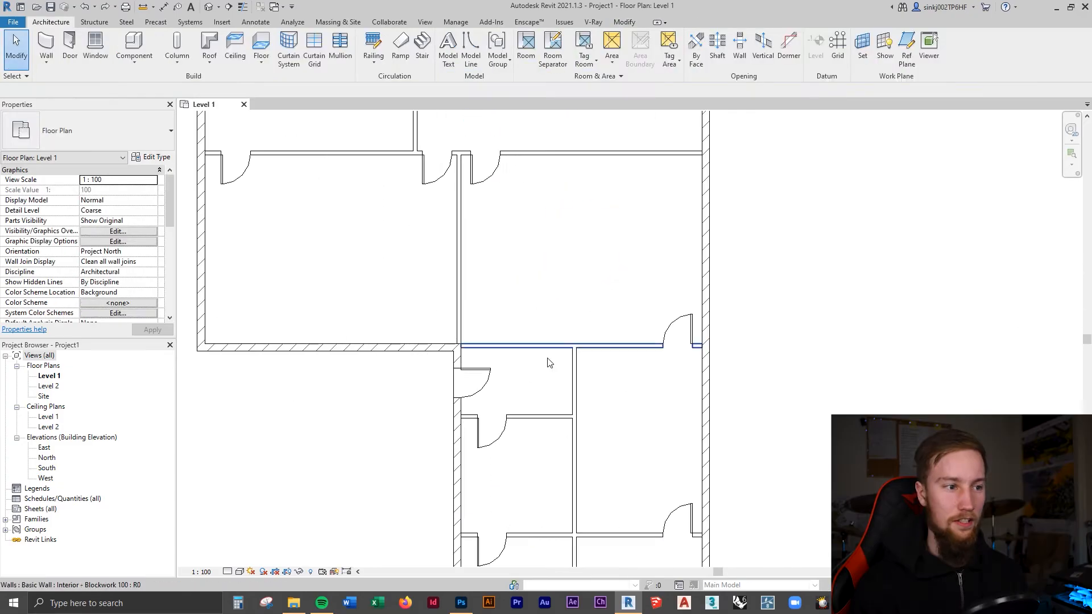
- Cut a rectangular wall opening about 2498 mm wide in the partition between the entry room and the large room above it
{"action": "scroll", "coordinate": [517, 357], "scroll_direction": "up", "scroll_amount": 1}
{"action": "scroll", "coordinate": [475, 353], "scroll_direction": "down", "scroll_amount": 3}
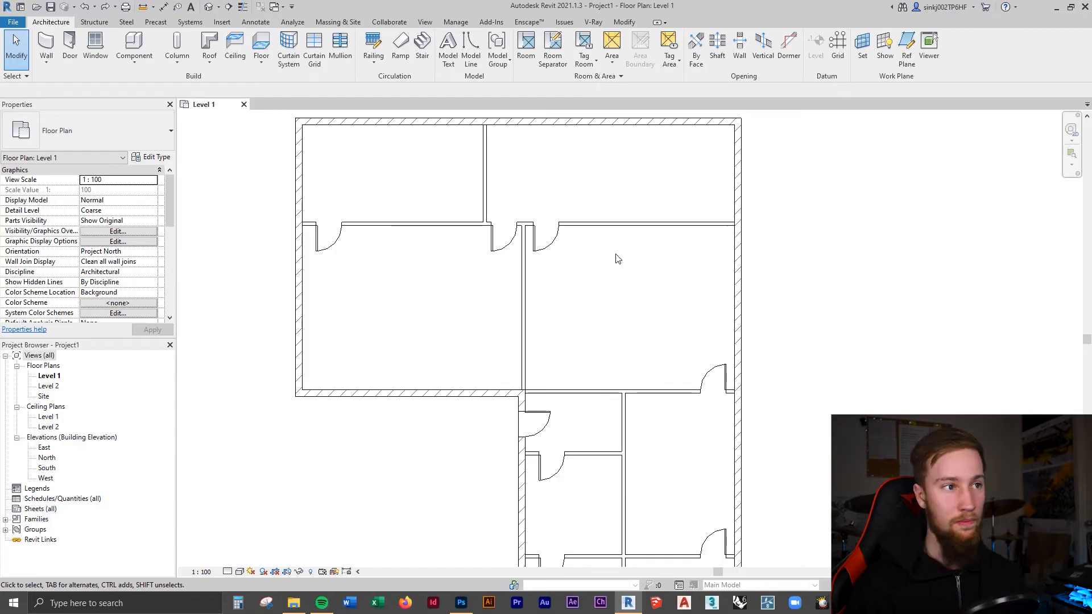
{"action": "left_click", "coordinate": [591, 391]}
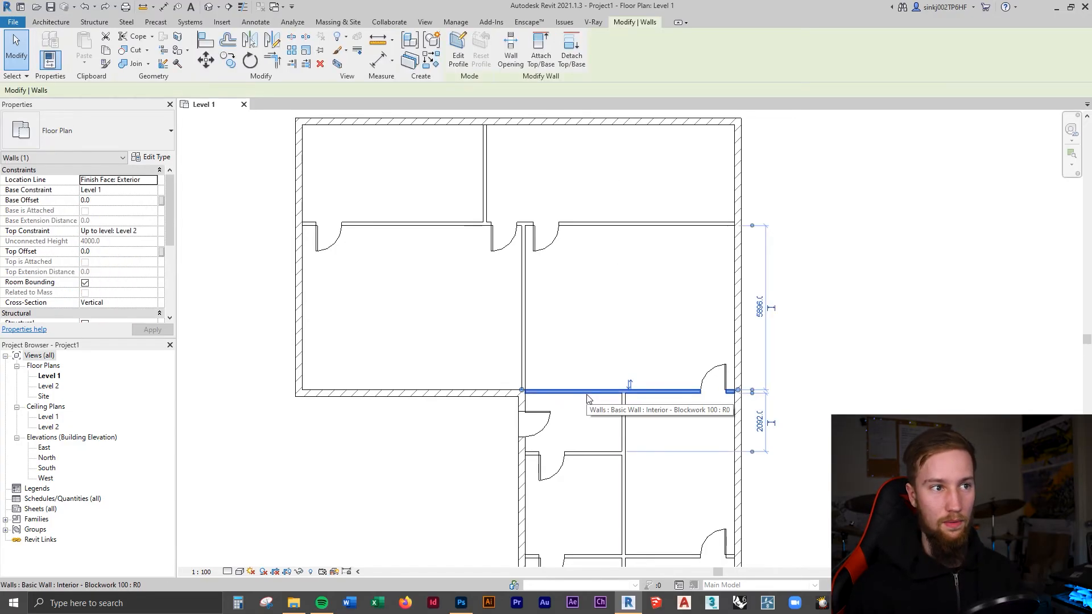
{"action": "left_click", "coordinate": [509, 57]}
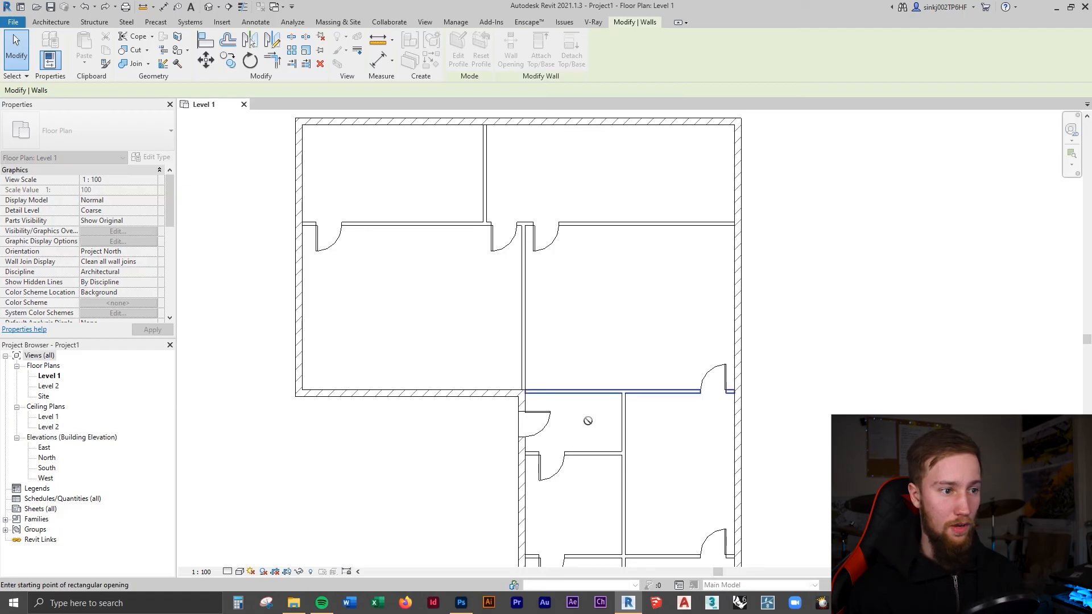
{"action": "left_click", "coordinate": [549, 392]}
{"action": "scroll", "coordinate": [549, 392], "scroll_direction": "up", "scroll_amount": 4}
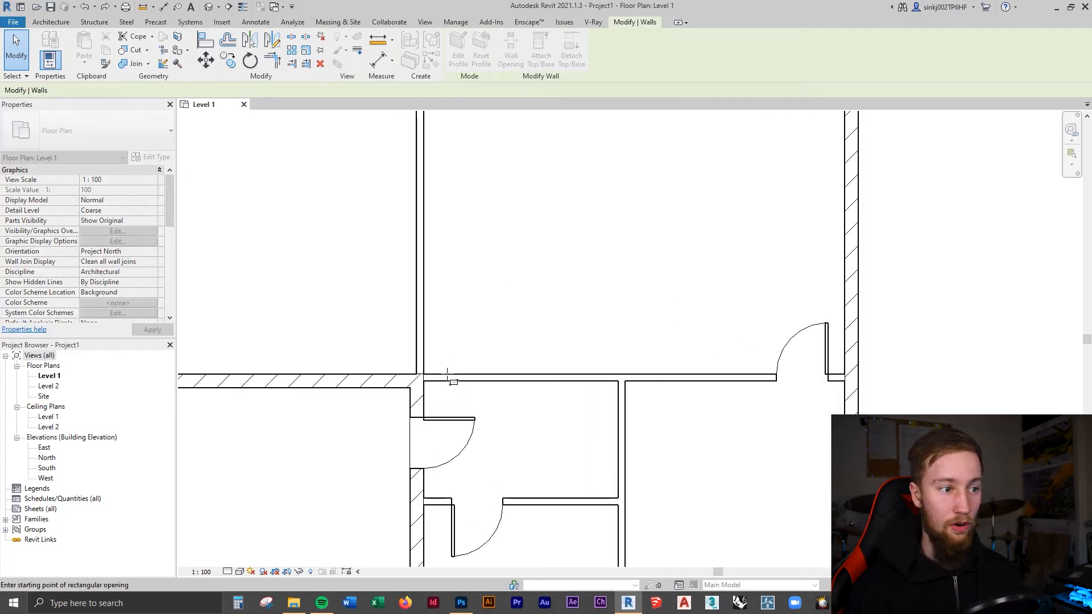
{"action": "left_click", "coordinate": [450, 375]}
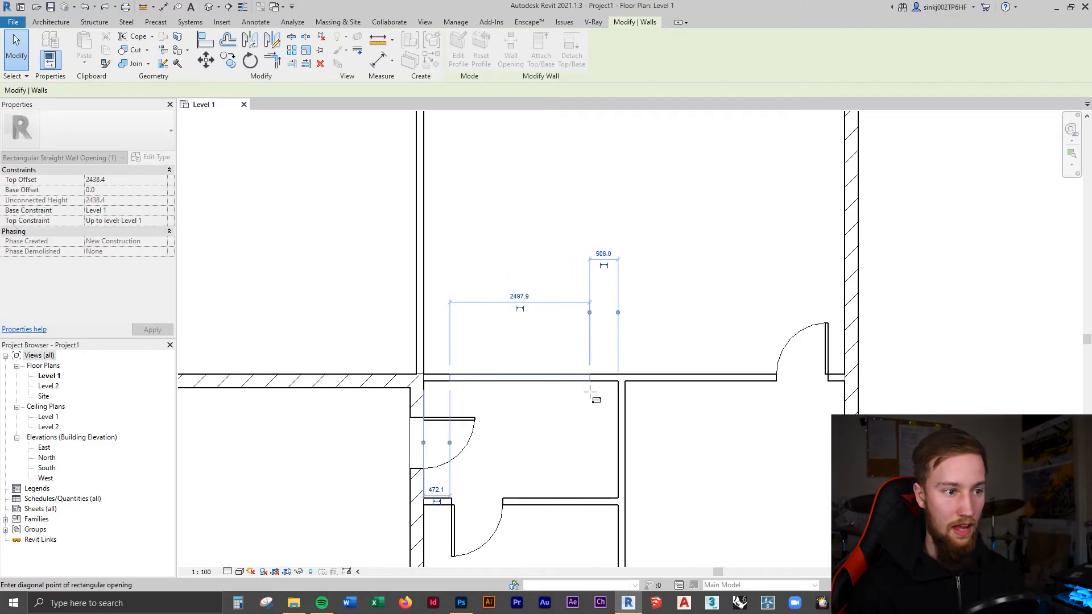
{"action": "left_click", "coordinate": [590, 391]}
{"action": "scroll", "coordinate": [593, 391], "scroll_direction": "down", "scroll_amount": 2}
- Set the wall opening's width to 2500 mm and select the opening to review its height constraints
{"action": "left_click", "coordinate": [580, 347]}
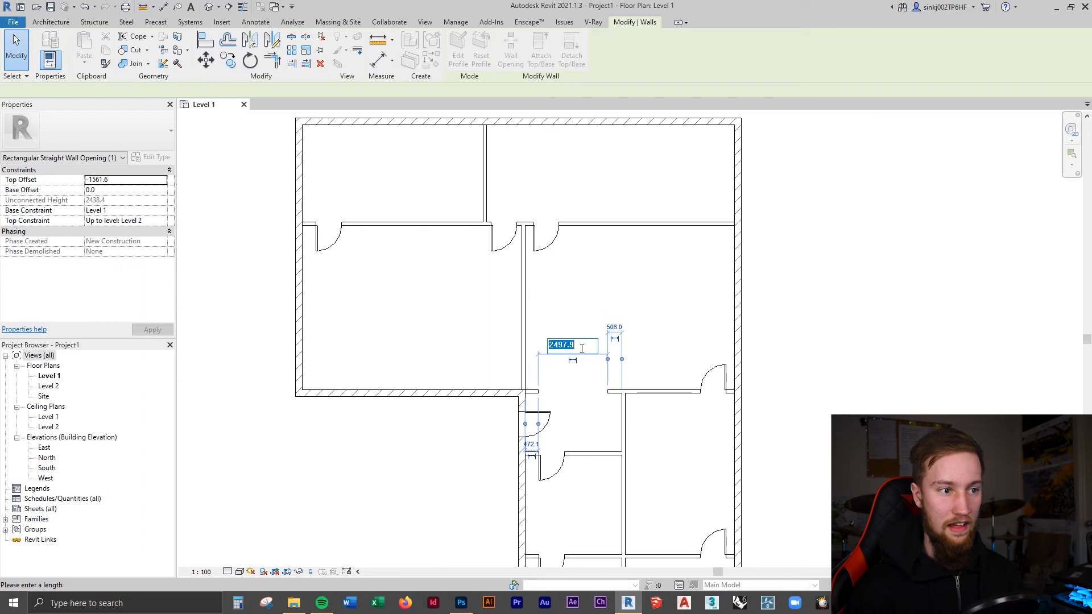
{"action": "type", "text": "2500"}
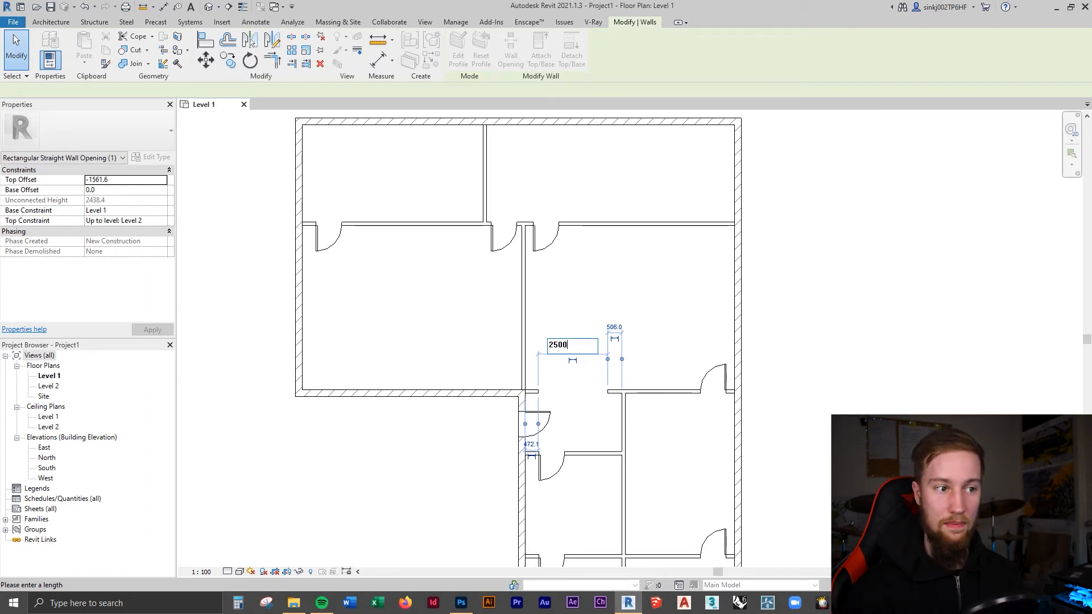
{"action": "key", "text": "Return"}
{"action": "scroll", "coordinate": [563, 395], "scroll_direction": "up", "scroll_amount": 3}
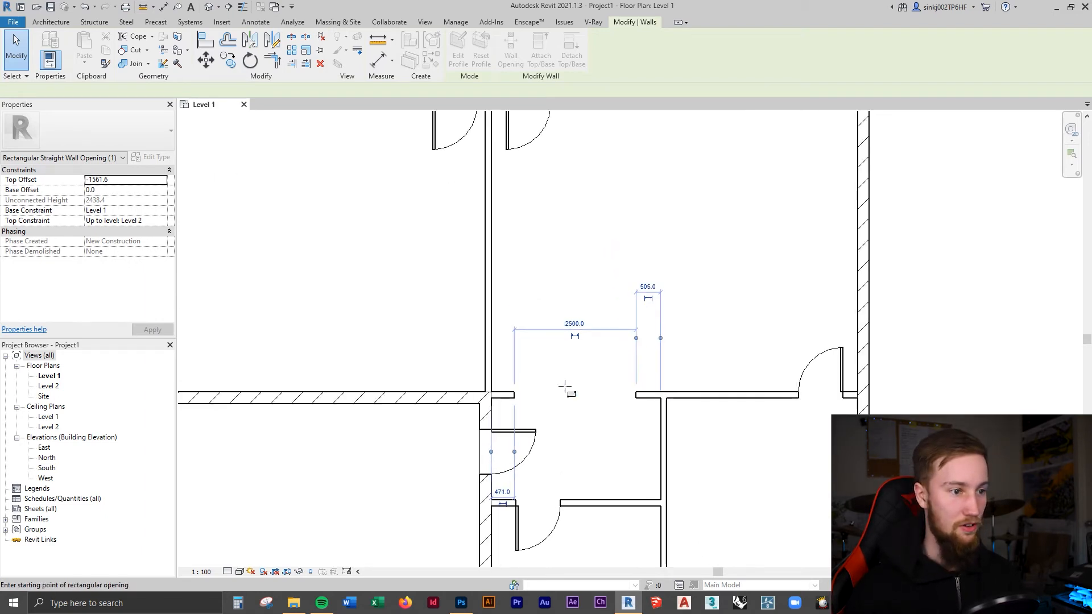
{"action": "key", "text": "Escape"}
{"action": "key", "text": "Escape"}
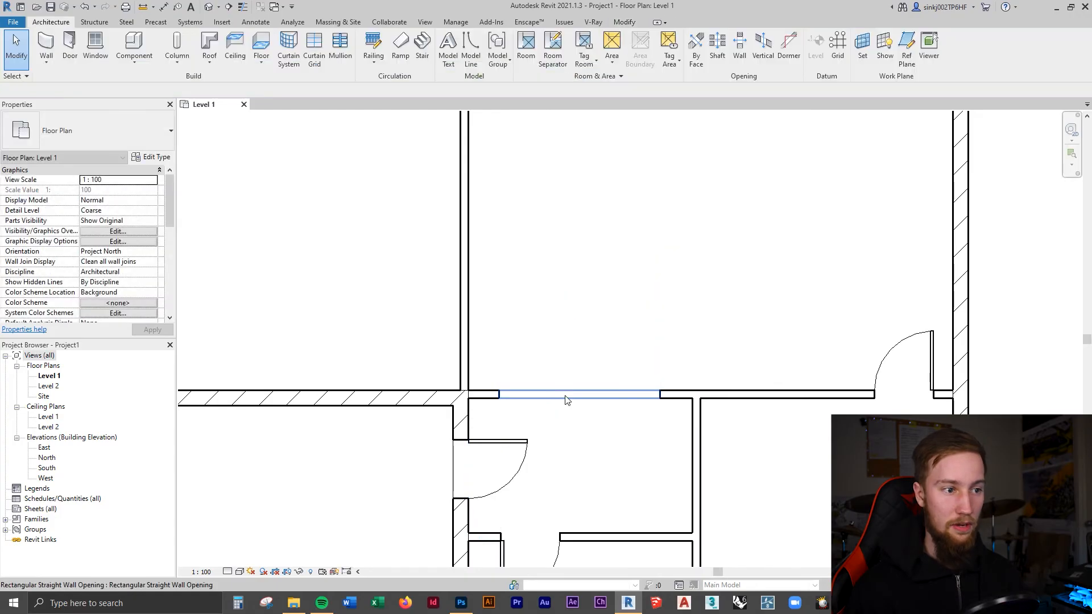
{"action": "left_click", "coordinate": [579, 397]}
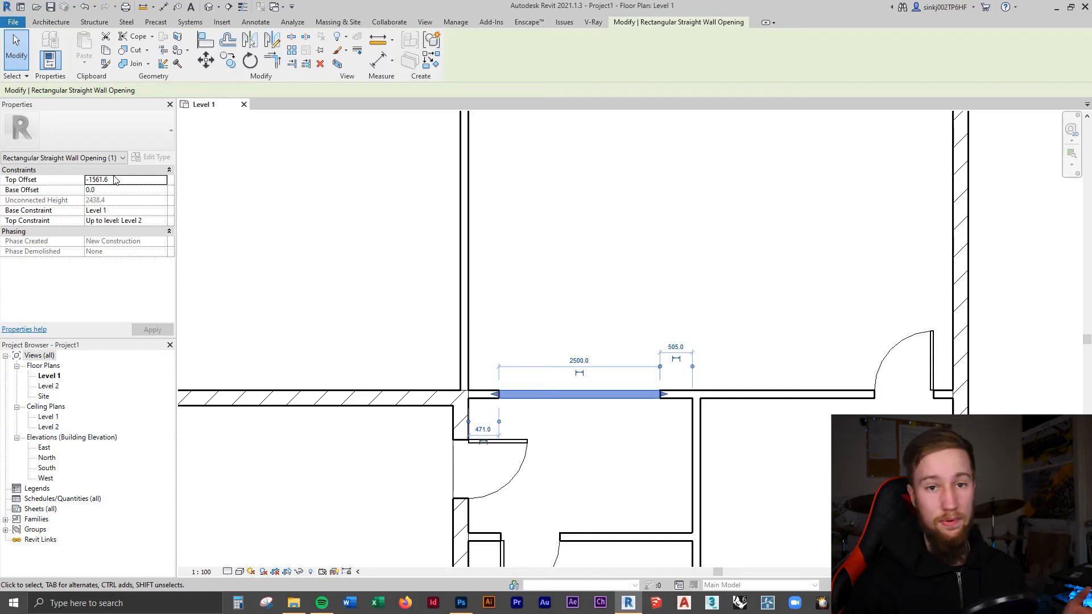
{"action": "left_click", "coordinate": [617, 342]}
- Open the default 3D view of the house
{"action": "scroll", "coordinate": [619, 364], "scroll_direction": "down", "scroll_amount": 4}
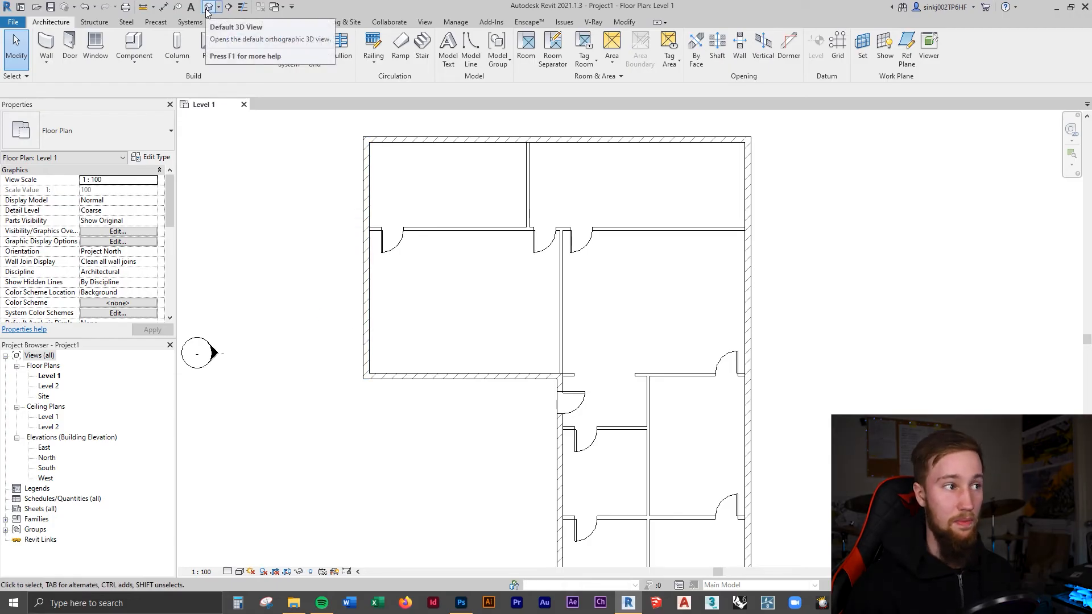
{"action": "left_click", "coordinate": [429, 22]}
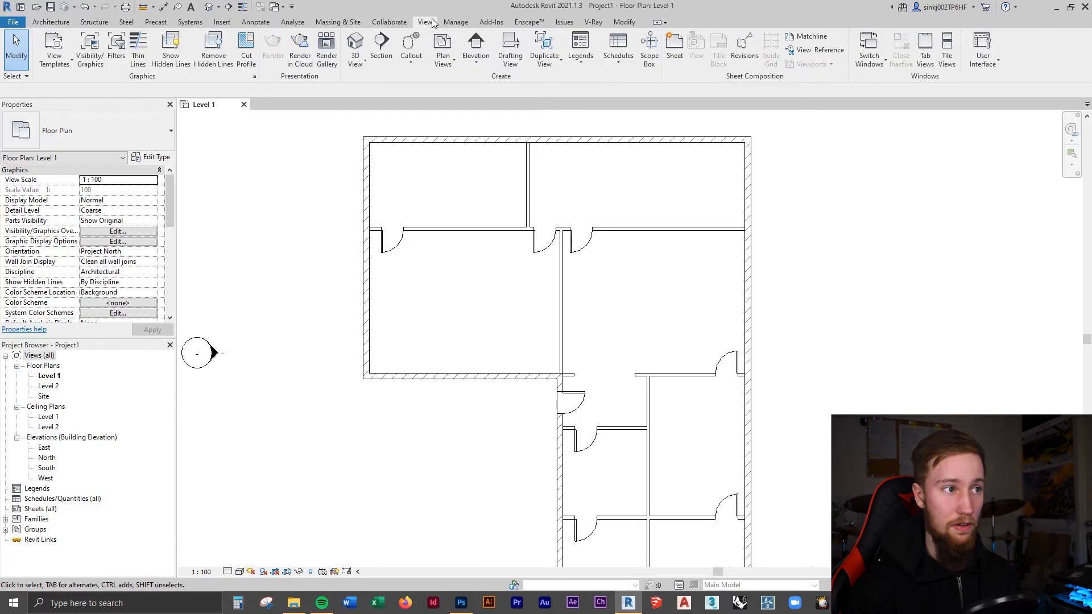
{"action": "left_click", "coordinate": [354, 41]}
{"action": "middle_click_drag", "start_coordinate": [557, 279], "coordinate": [562, 311]}
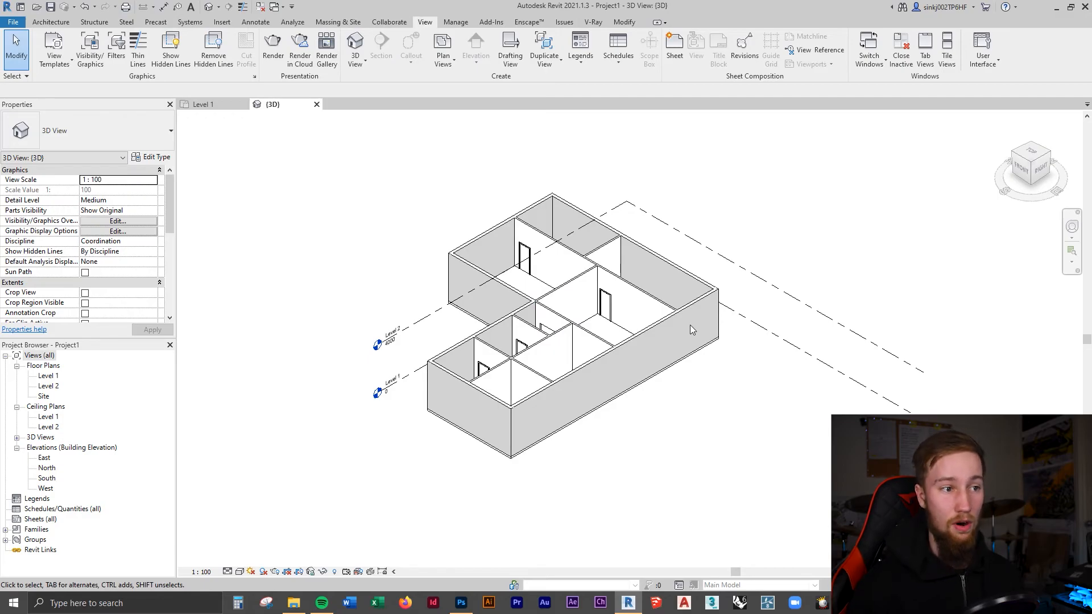
- Examine the partitions, doors and wall opening in the 3D model from the opposite side of the house
{"action": "middle_click_drag", "start_coordinate": [689, 326], "coordinate": [723, 349], "text": "shift"}
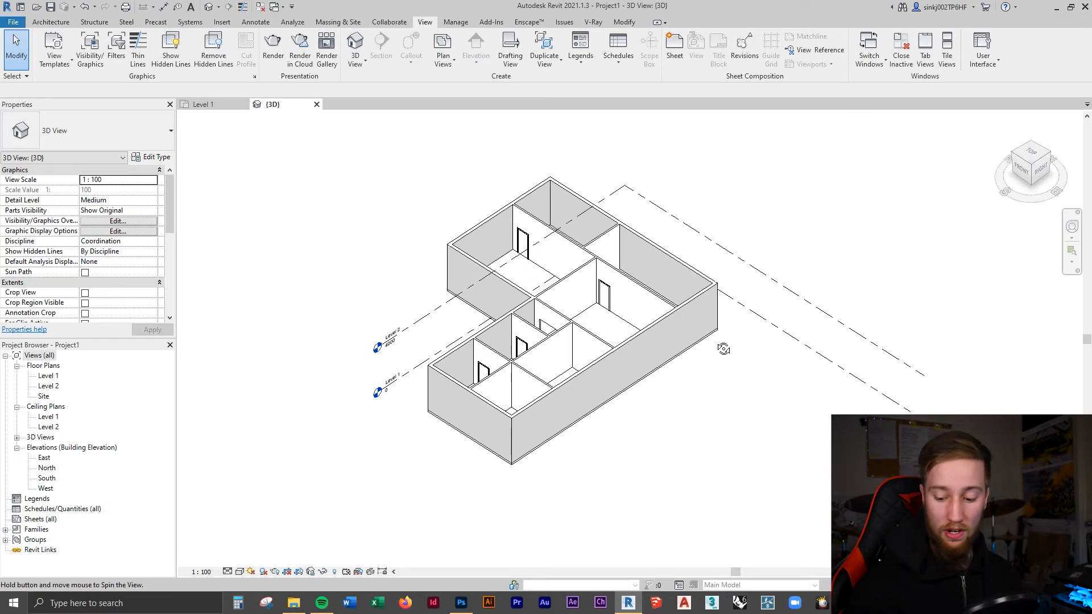
{"action": "middle_click_drag", "start_coordinate": [723, 349], "coordinate": [500, 370], "text": "shift"}
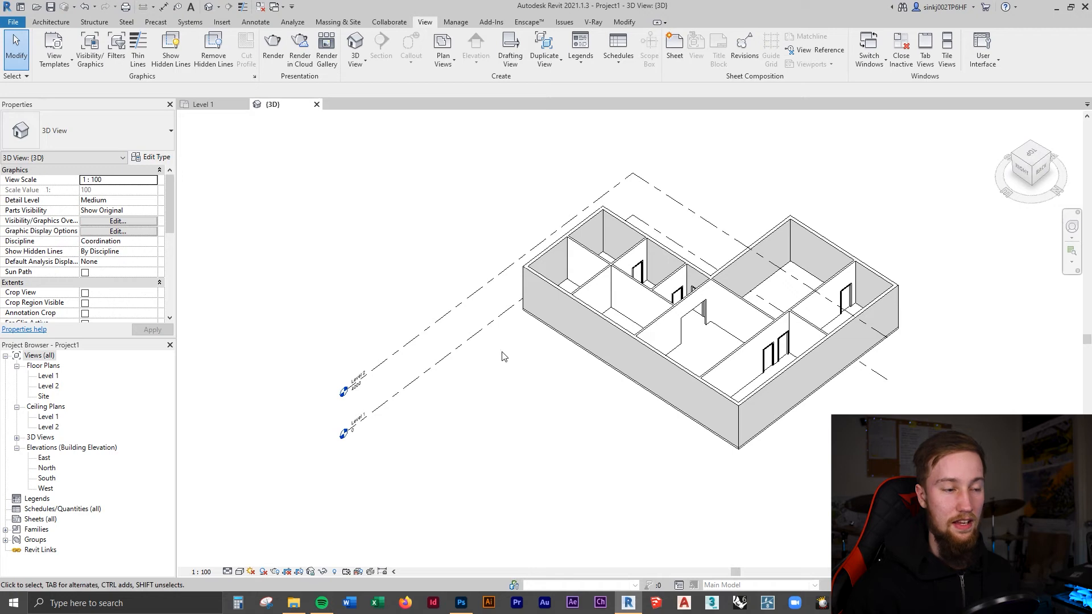
{"action": "middle_click_drag", "start_coordinate": [726, 347], "coordinate": [491, 340]}
{"action": "scroll", "coordinate": [491, 340], "scroll_direction": "up", "scroll_amount": 5}
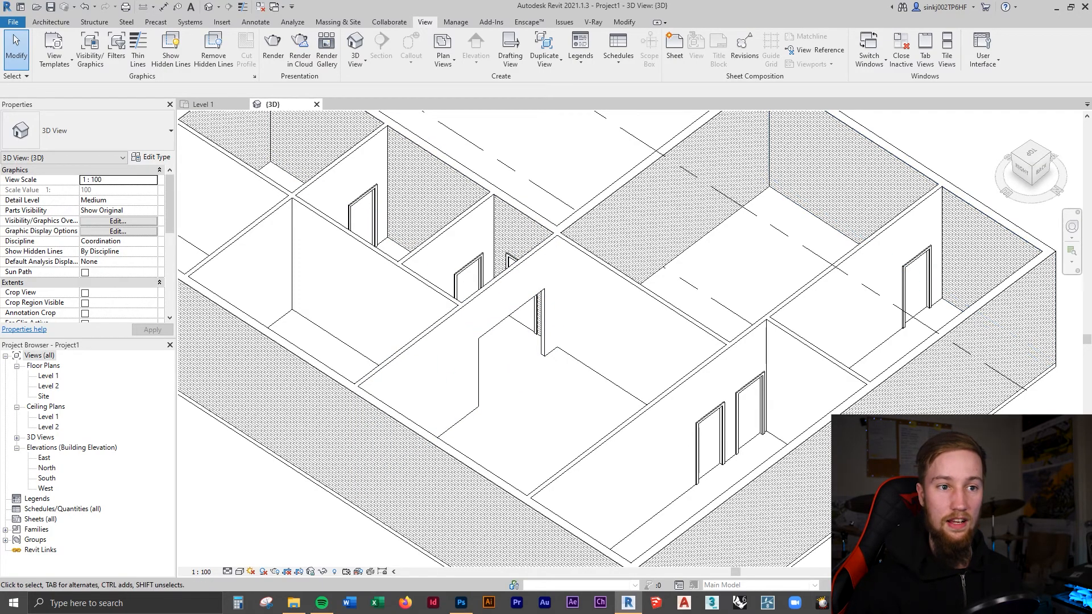
{"action": "scroll", "coordinate": [1018, 304], "scroll_direction": "down", "scroll_amount": 3}
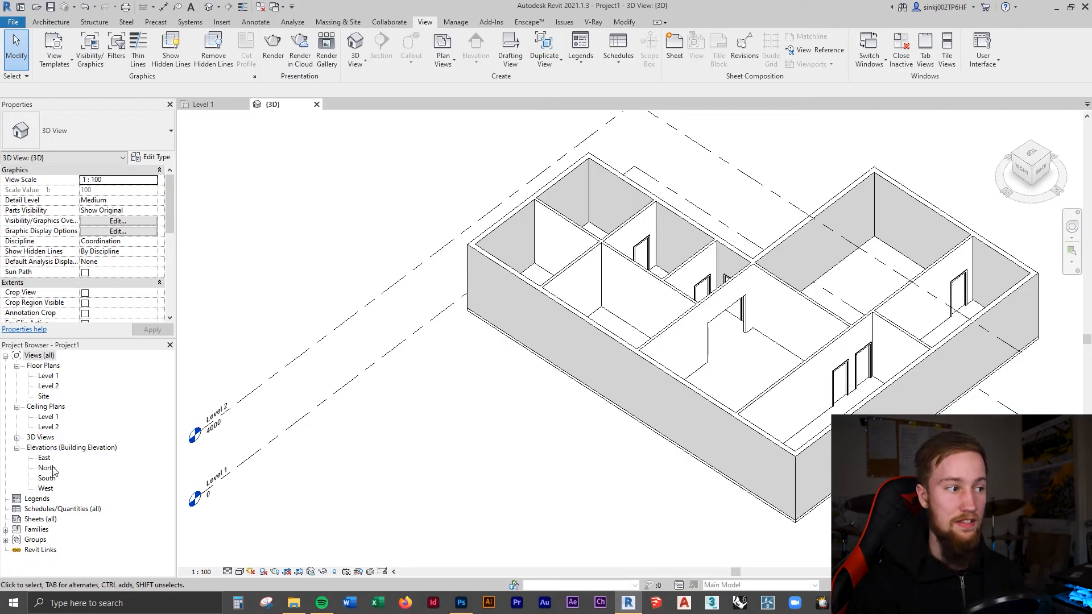
- Place nine M_Fixed 0406 x 0610mm windows along the exterior walls in the Level 1 floor plan
{"action": "double_click", "coordinate": [44, 377]}
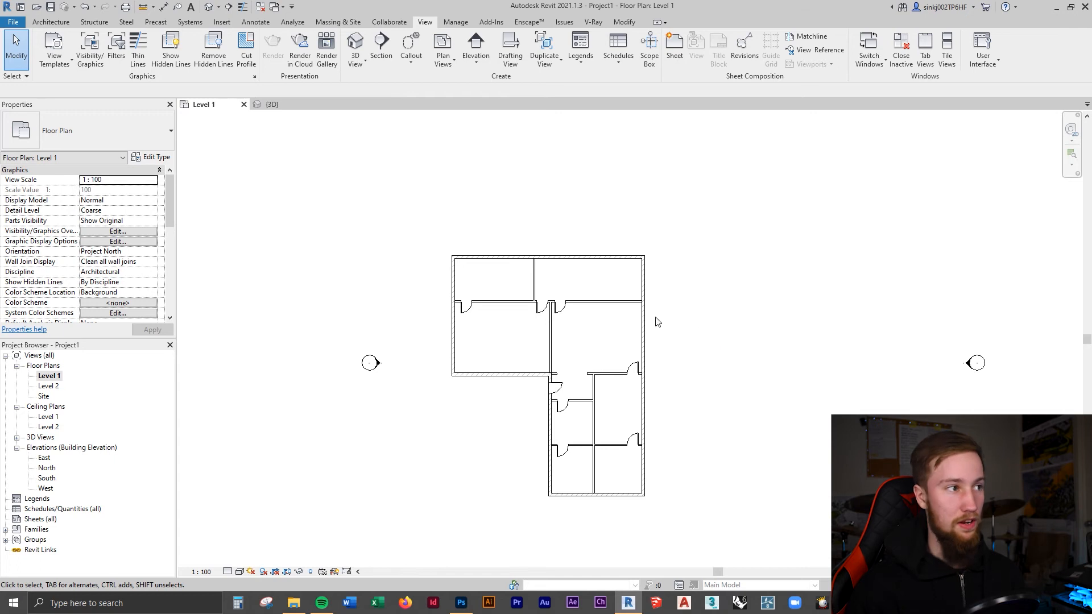
{"action": "left_click", "coordinate": [50, 23]}
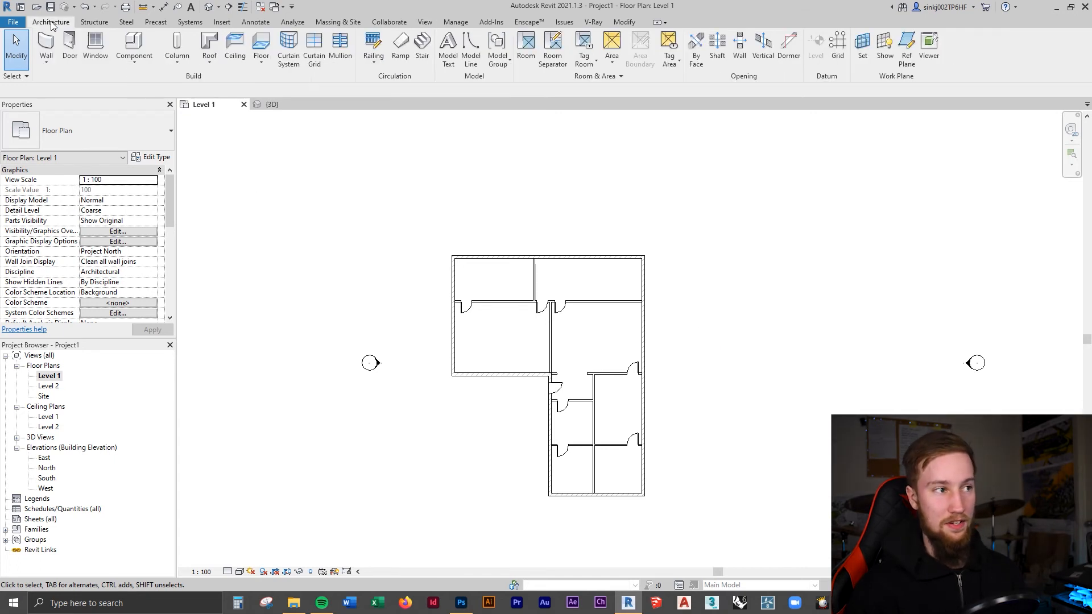
{"action": "left_click", "coordinate": [95, 61]}
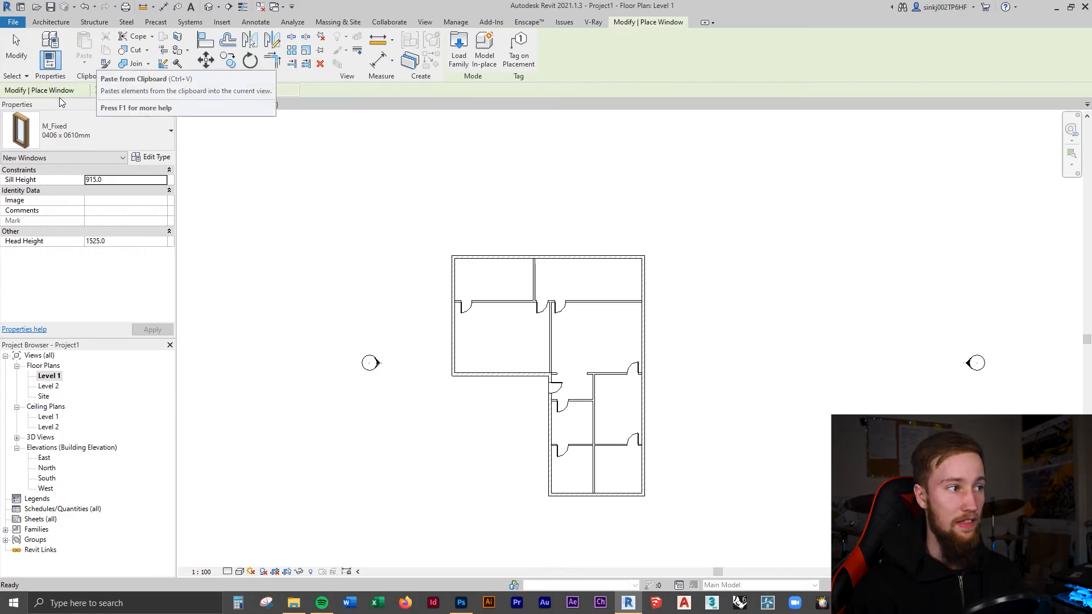
{"action": "left_click", "coordinate": [69, 139]}
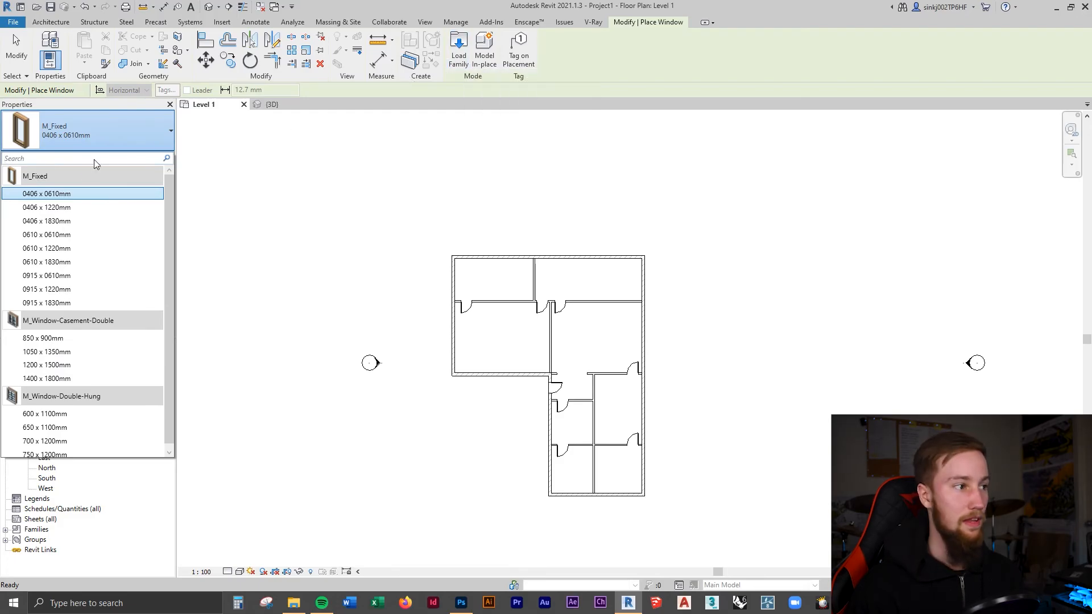
{"action": "left_click", "coordinate": [59, 194]}
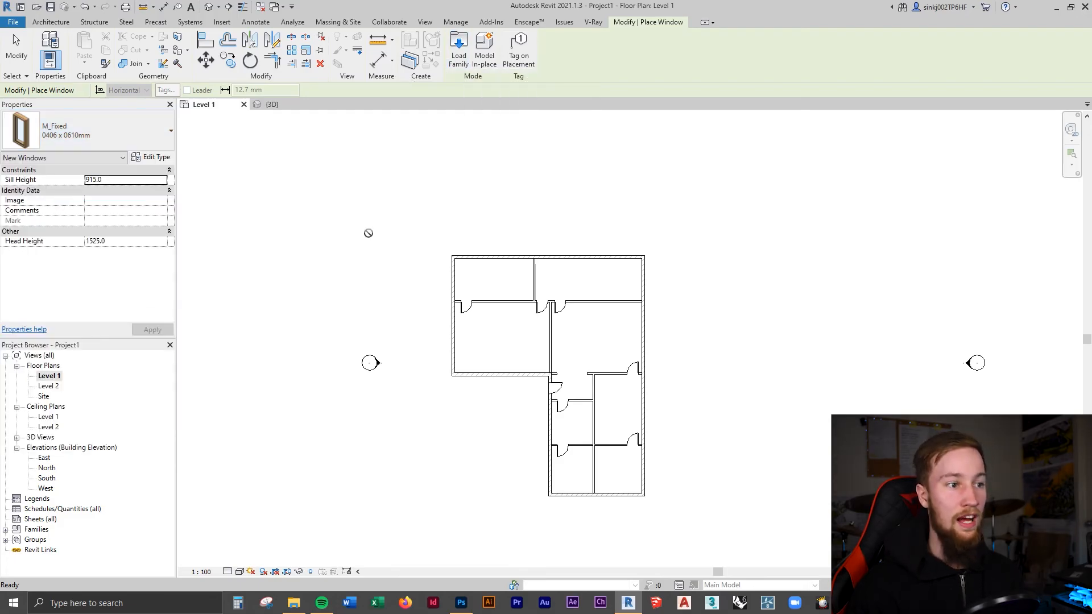
{"action": "scroll", "coordinate": [531, 288], "scroll_direction": "up", "scroll_amount": 2}
{"action": "middle_click_drag", "start_coordinate": [495, 312], "coordinate": [455, 293]}
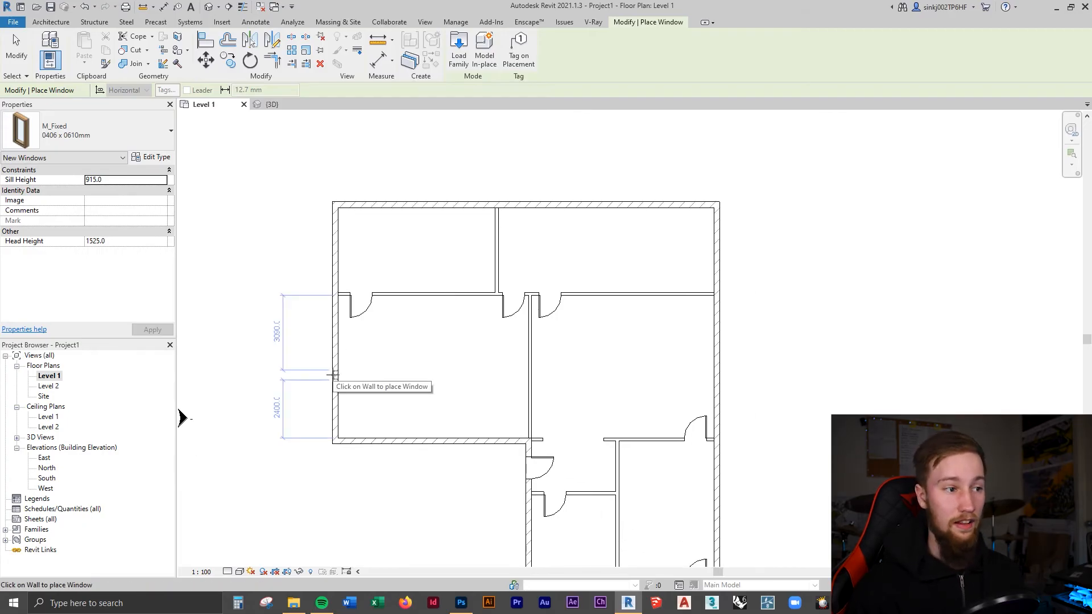
{"action": "scroll", "coordinate": [333, 401], "scroll_direction": "up", "scroll_amount": 1}
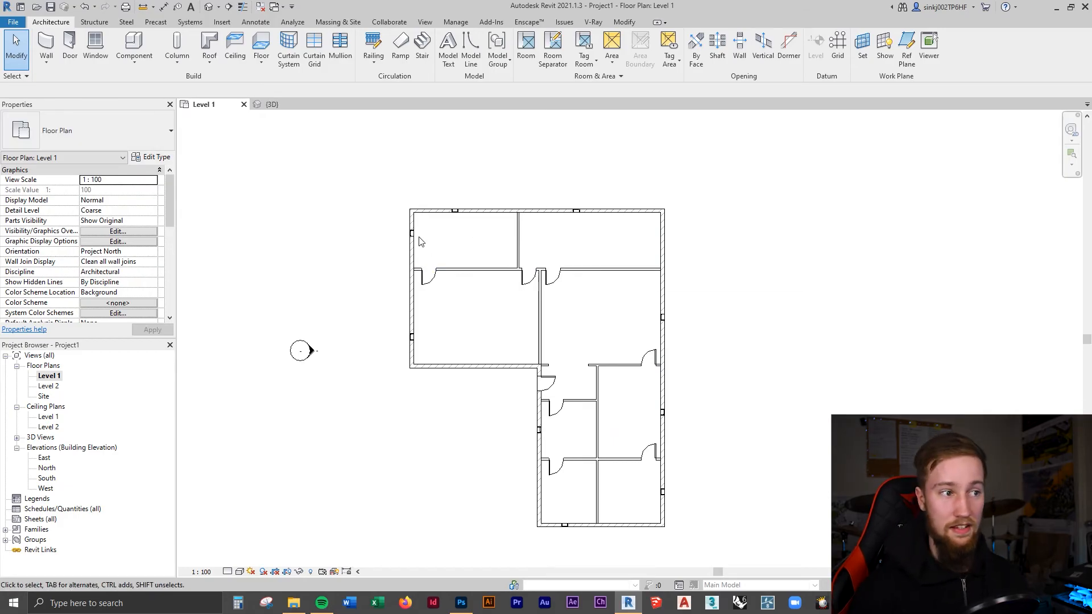
- Set the type width to 600 mm for the fixed window near the lower end of the upper wing's left exterior wall
{"action": "scroll", "coordinate": [418, 341], "scroll_direction": "up", "scroll_amount": 4}
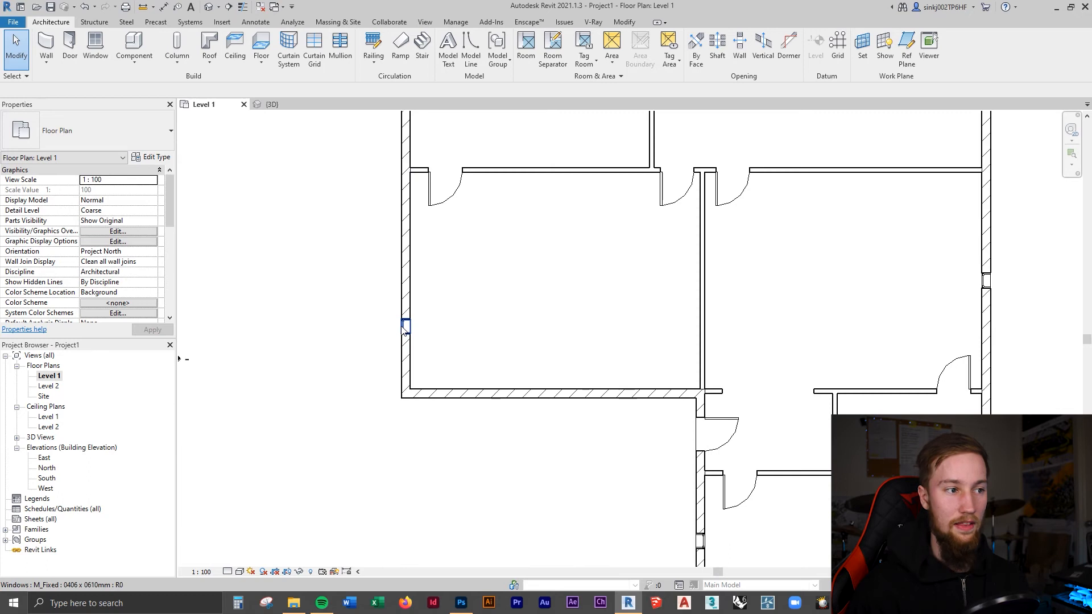
{"action": "left_click", "coordinate": [405, 326]}
{"action": "middle_click_drag", "start_coordinate": [486, 298], "coordinate": [503, 347]}
{"action": "scroll", "coordinate": [428, 260], "scroll_direction": "down", "scroll_amount": 2}
{"action": "scroll", "coordinate": [425, 352], "scroll_direction": "up", "scroll_amount": 3}
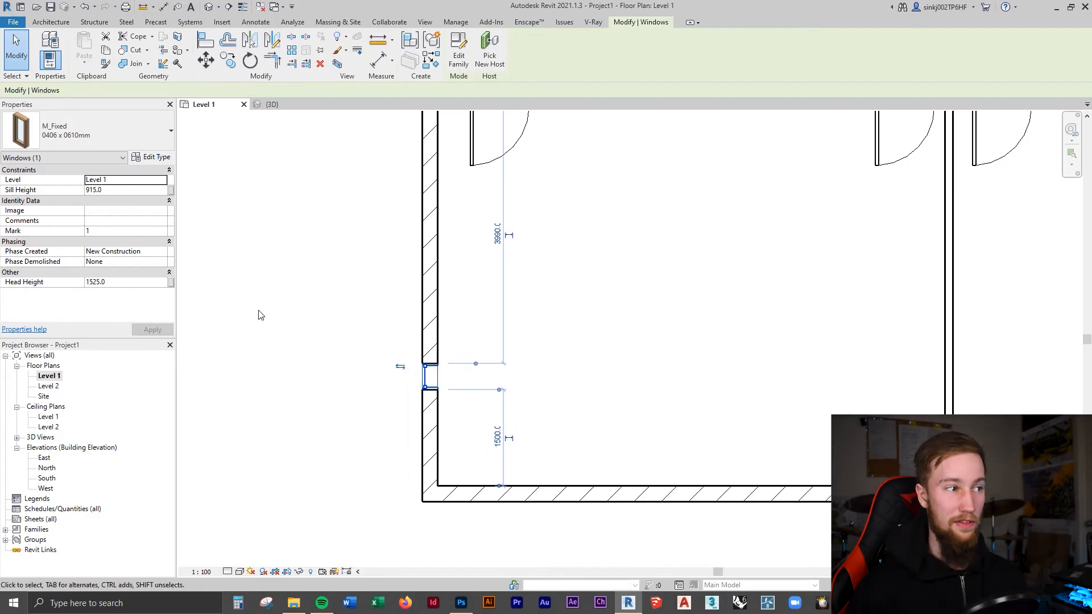
{"action": "left_click", "coordinate": [148, 159]}
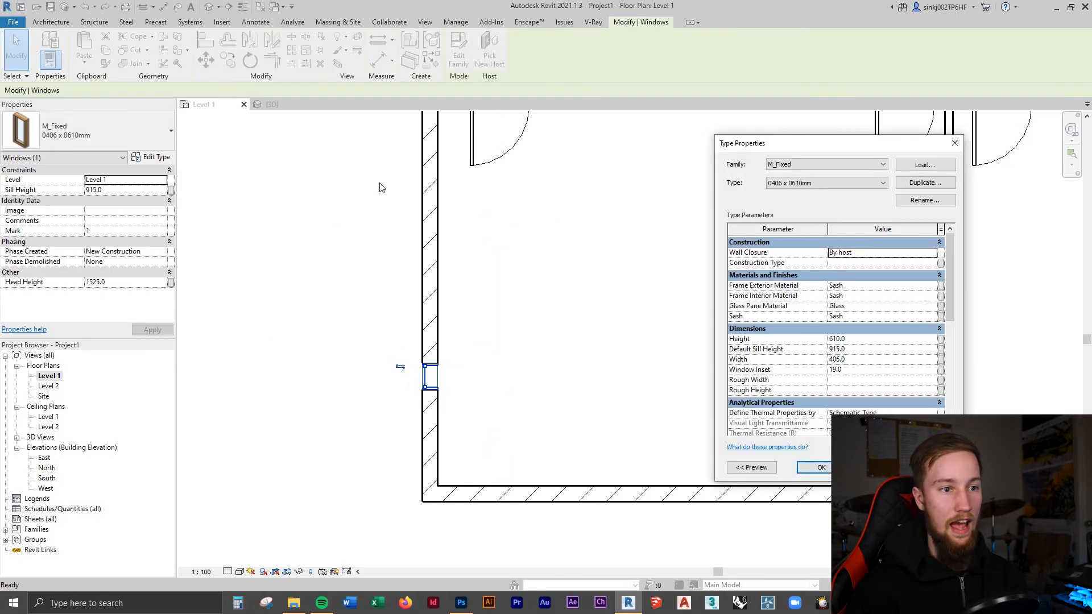
{"action": "left_click", "coordinate": [782, 185]}
{"action": "left_click", "coordinate": [781, 189]}
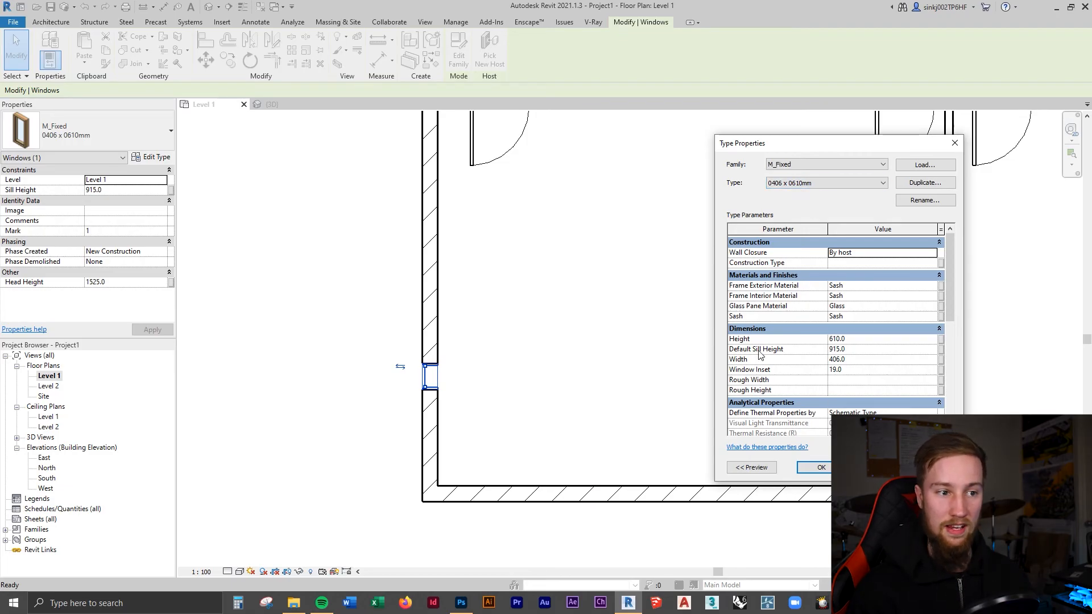
{"action": "left_click", "coordinate": [840, 359]}
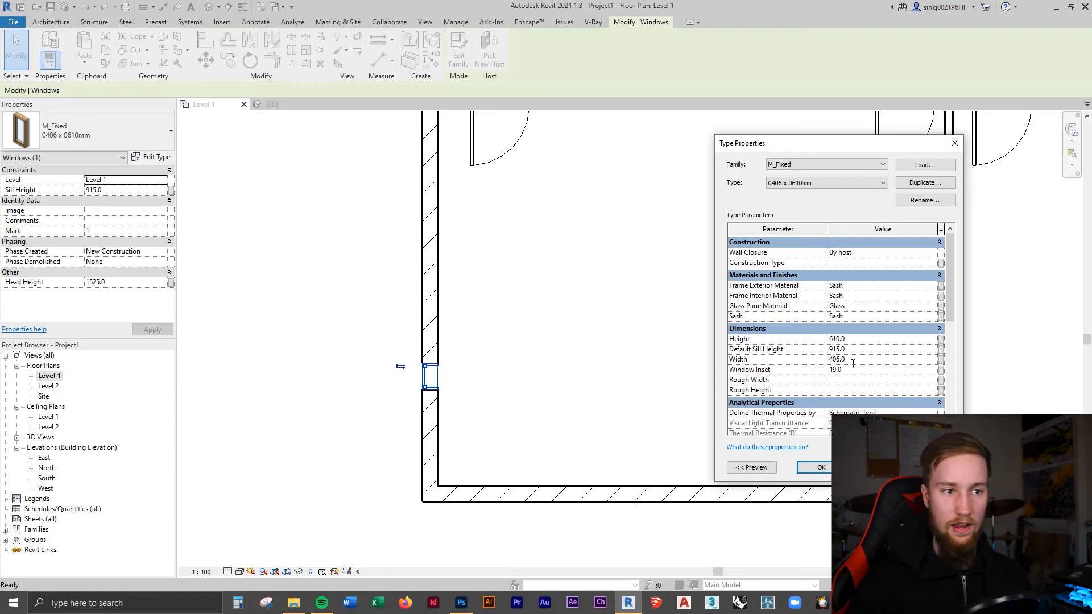
{"action": "type", "text": "600"}
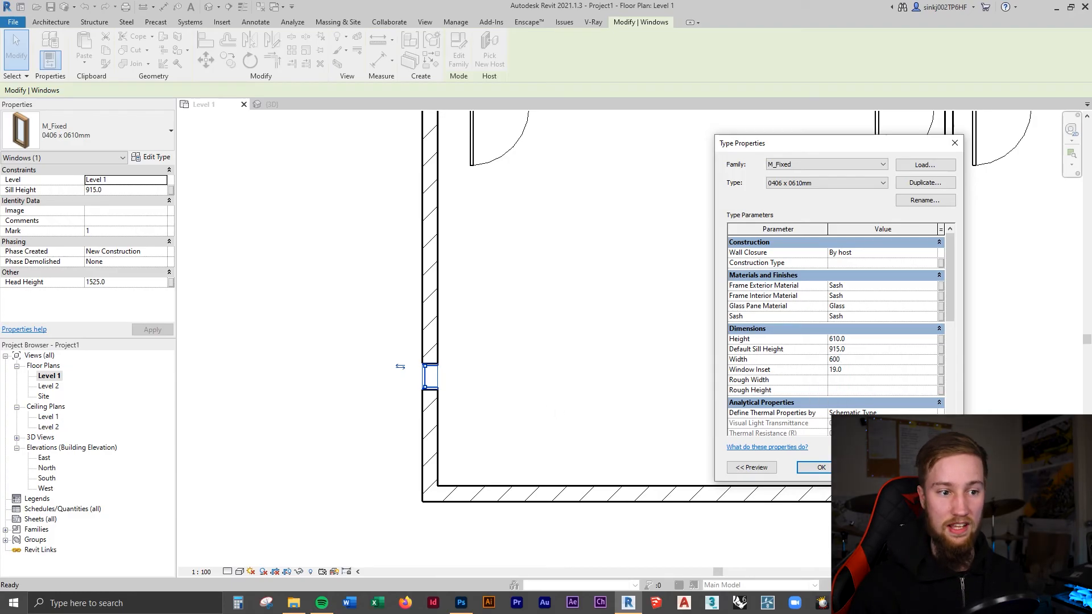
{"action": "left_click", "coordinate": [821, 466]}
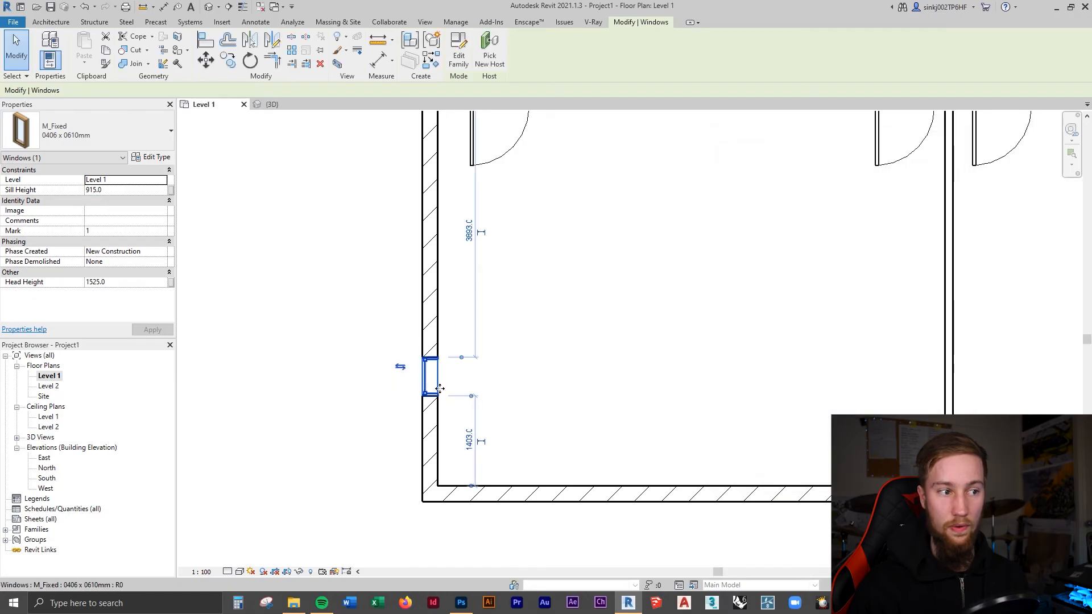
- Duplicate the selected window's type under the name 0600 x 0610mm
{"action": "scroll", "coordinate": [441, 387], "scroll_direction": "down", "scroll_amount": 5}
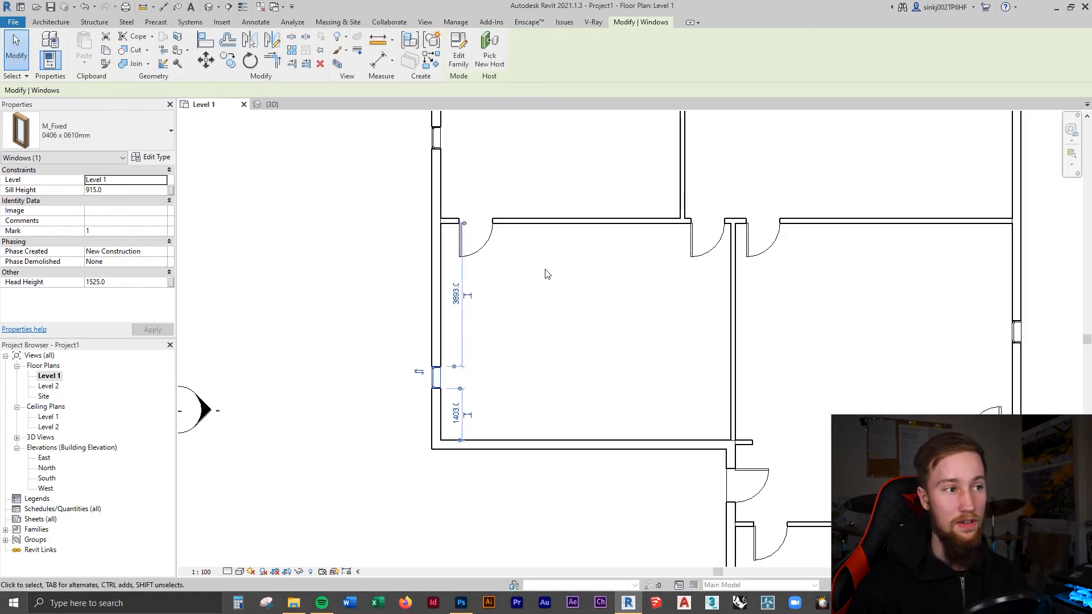
{"action": "scroll", "coordinate": [716, 375], "scroll_direction": "down", "scroll_amount": 4}
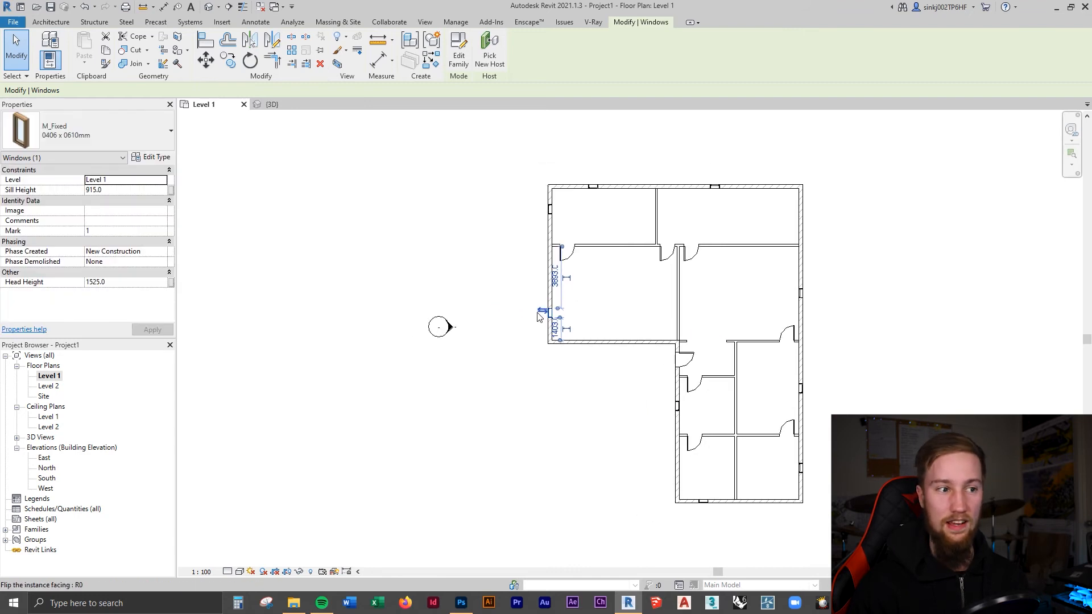
{"action": "scroll", "coordinate": [548, 313], "scroll_direction": "up", "scroll_amount": 5}
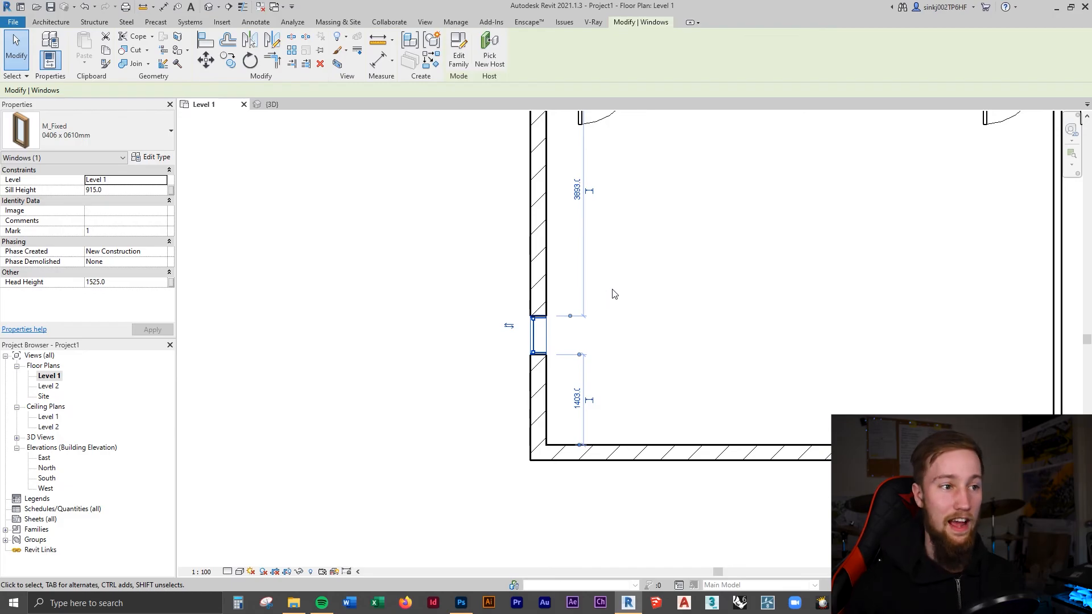
{"action": "scroll", "coordinate": [614, 294], "scroll_direction": "down", "scroll_amount": 1}
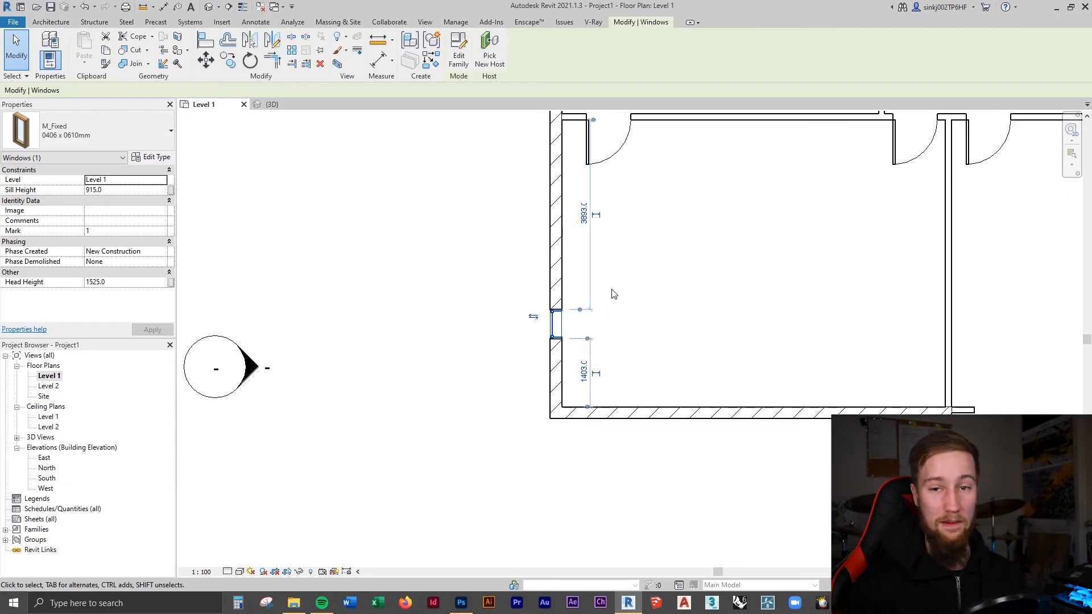
{"action": "scroll", "coordinate": [617, 355], "scroll_direction": "down", "scroll_amount": 1}
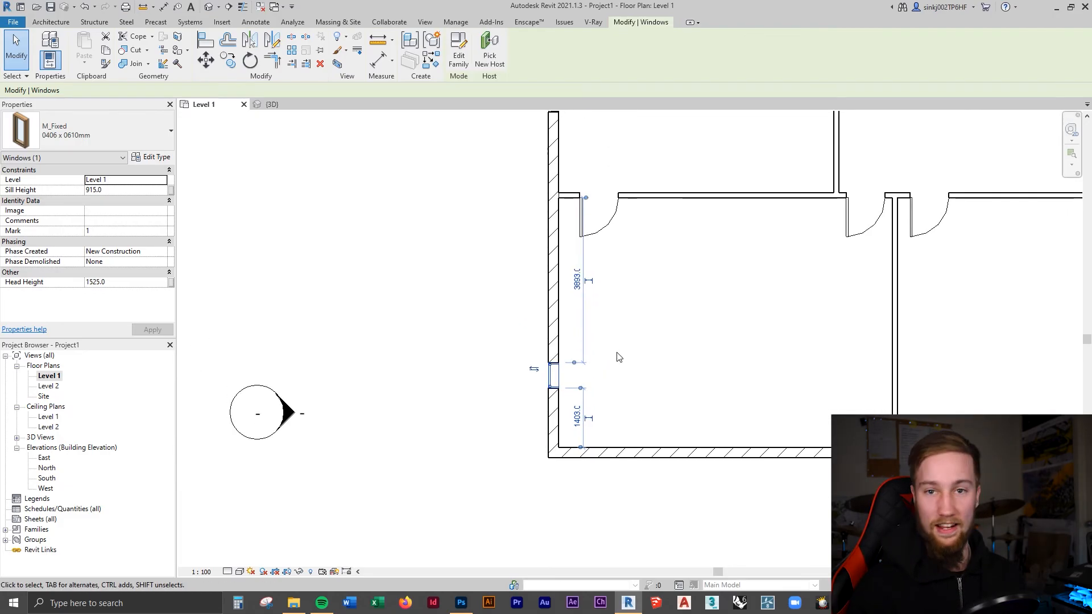
{"action": "left_click", "coordinate": [152, 159]}
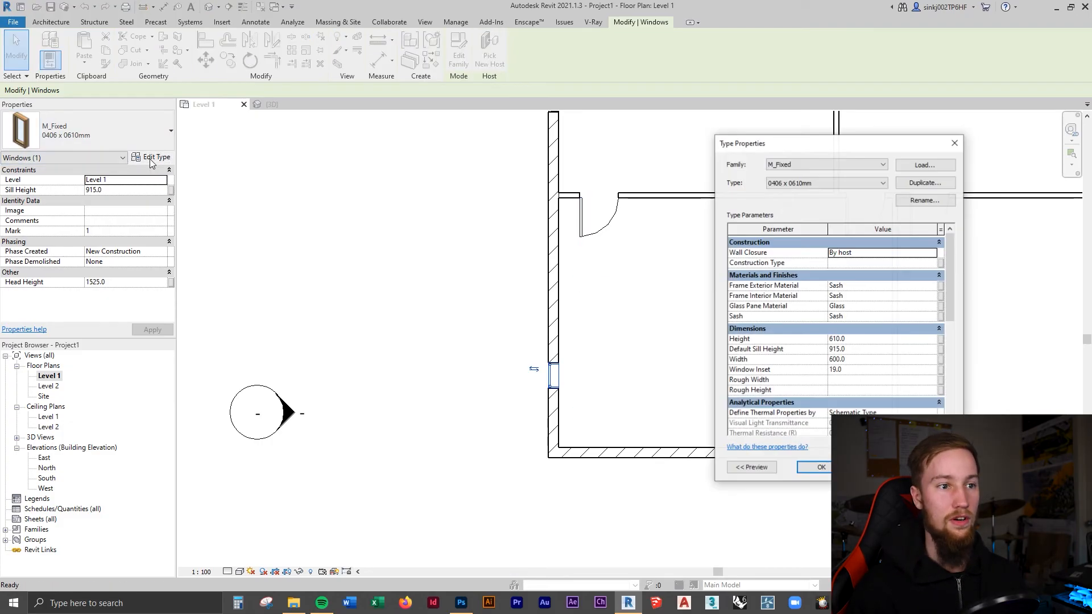
{"action": "left_click", "coordinate": [926, 183]}
{"action": "left_click", "coordinate": [501, 380]}
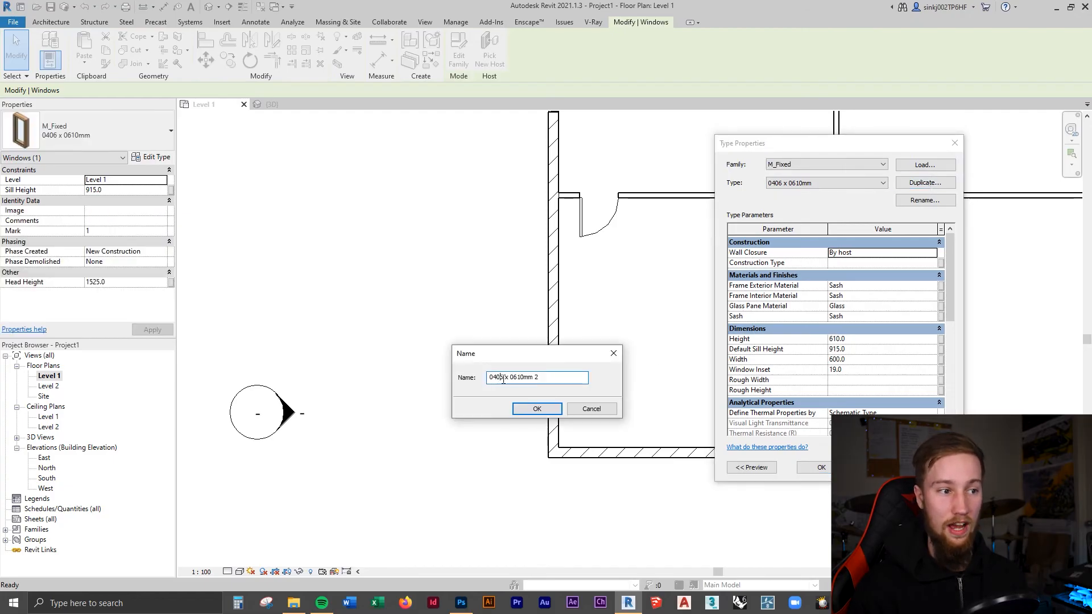
{"action": "type", "text": "600"}
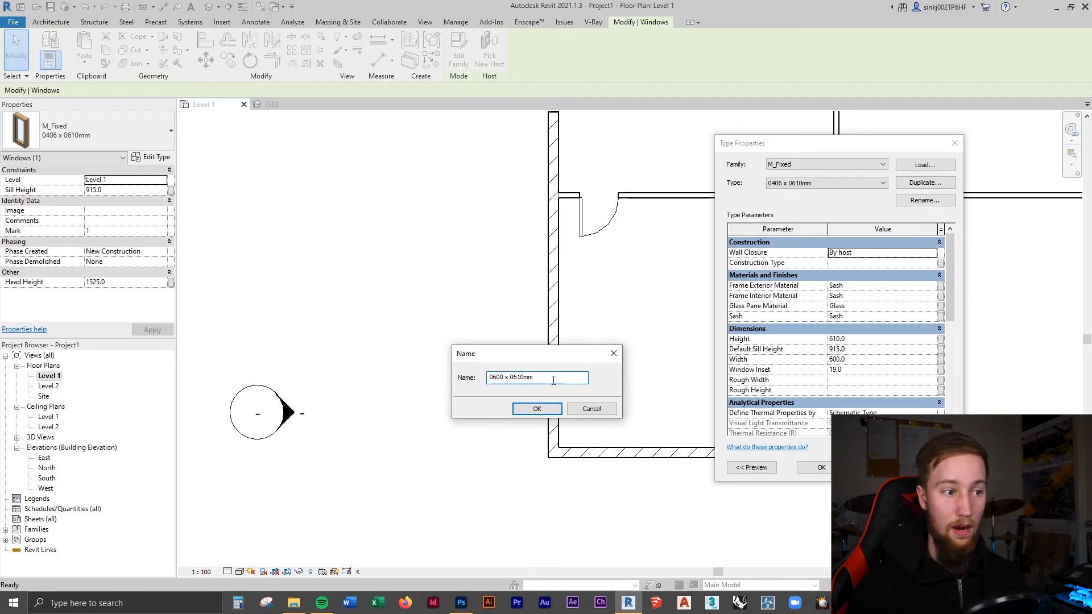
{"action": "left_click", "coordinate": [537, 408]}
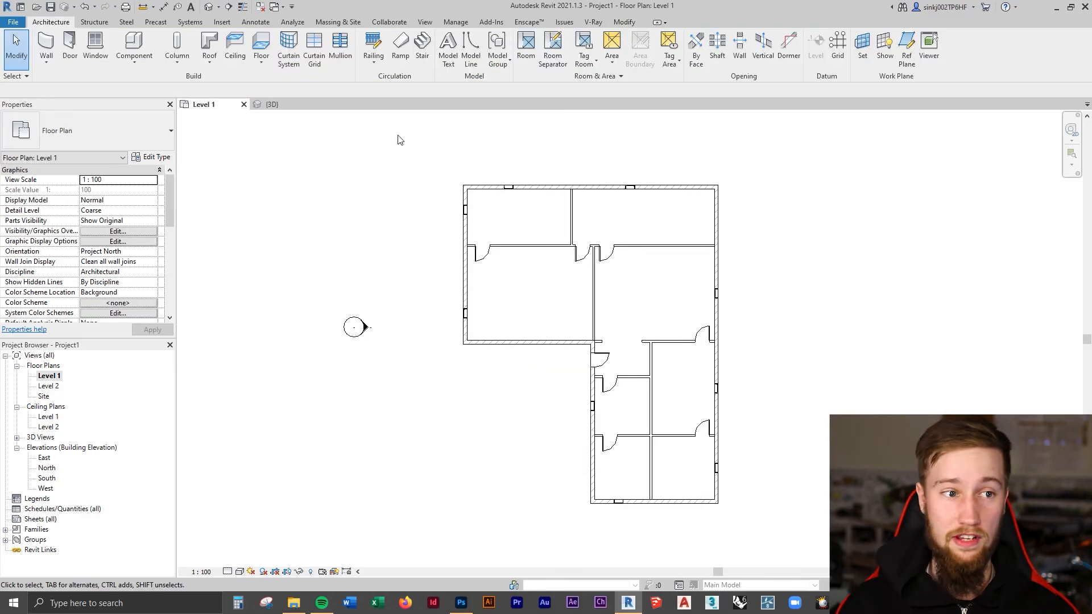
- Switch to the 3D view and examine the windows along the long exterior wall from a low angle
{"action": "left_click", "coordinate": [303, 105]}
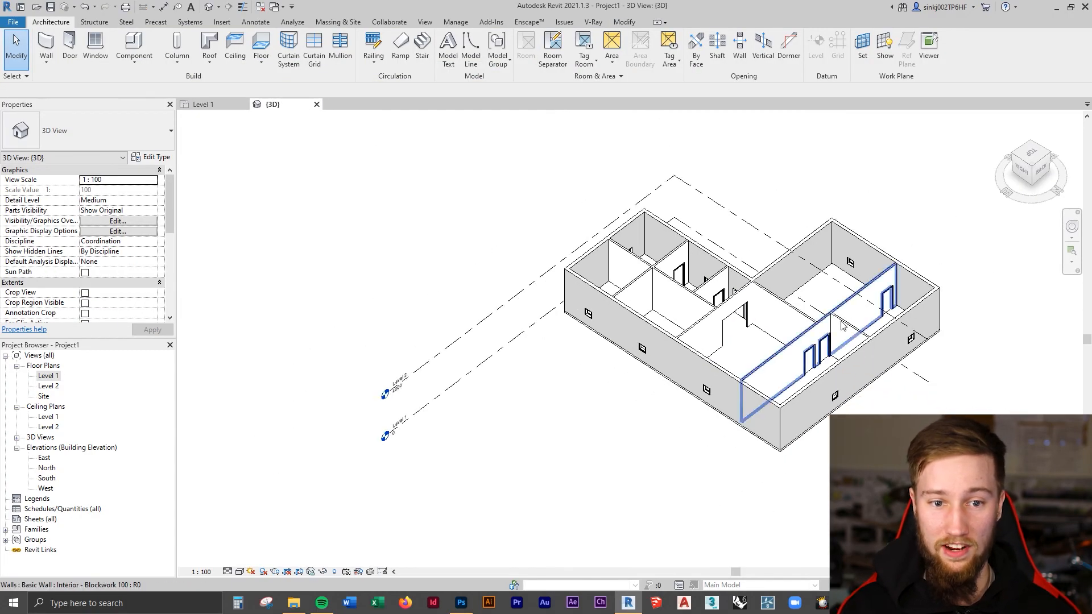
{"action": "middle_click_drag", "start_coordinate": [842, 325], "coordinate": [692, 358]}
{"action": "mouse_move", "coordinate": [580, 423]}
{"action": "middle_mouse_down", "text": "shift"}
{"action": "mouse_move", "coordinate": [690, 348]}
{"action": "mouse_move", "coordinate": [562, 427]}
{"action": "middle_mouse_up", "text": "shift"}
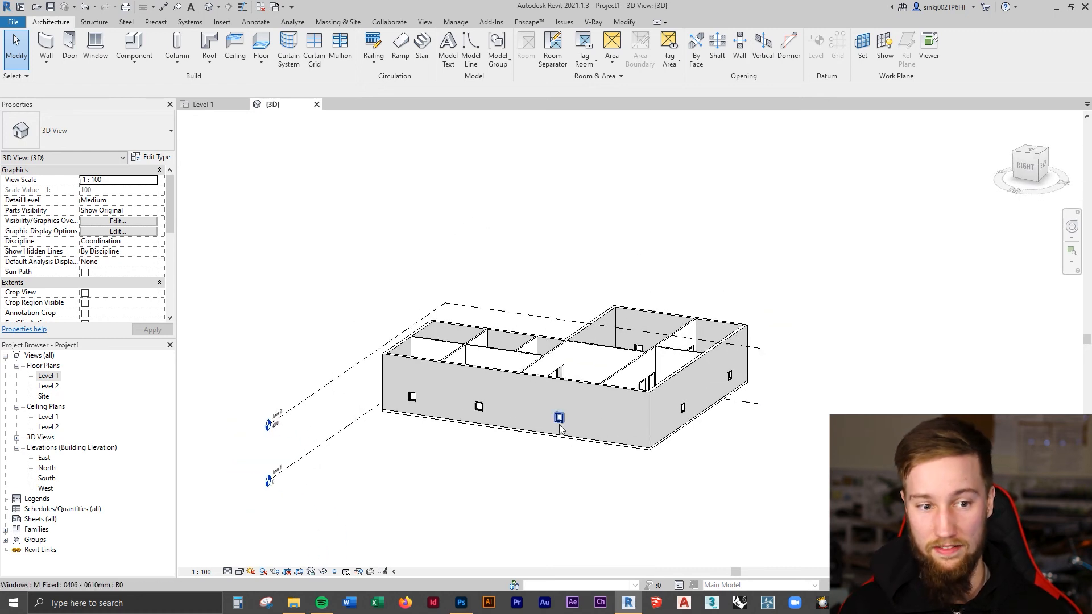
{"action": "middle_click_drag", "start_coordinate": [702, 411], "coordinate": [595, 425], "text": "shift"}
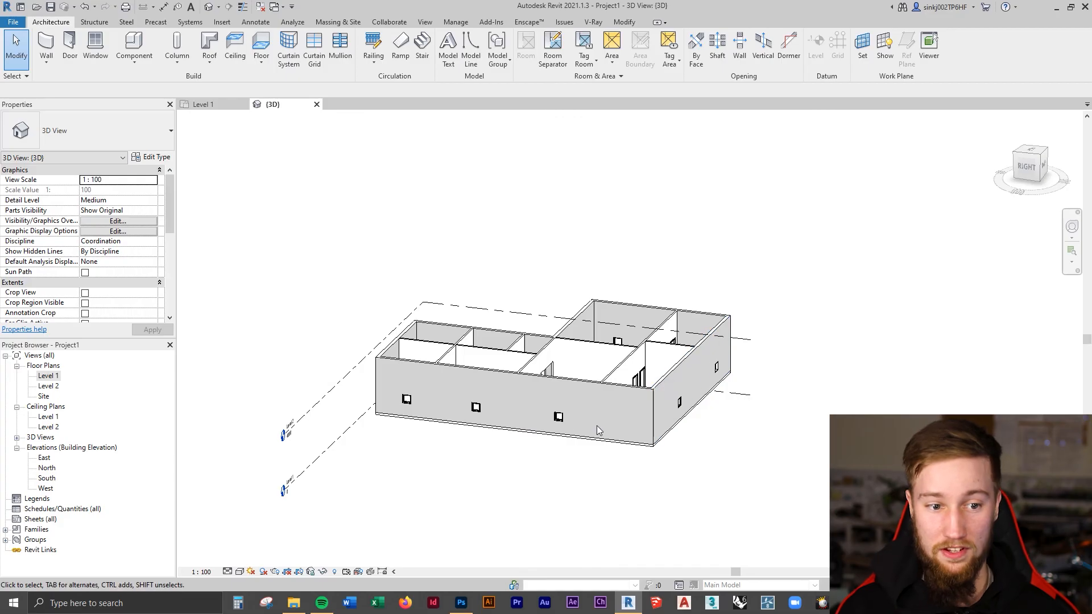
- Set the sill height to 1600 mm for the long exterior wall's window nearest the front corner
{"action": "left_click", "coordinate": [559, 418]}
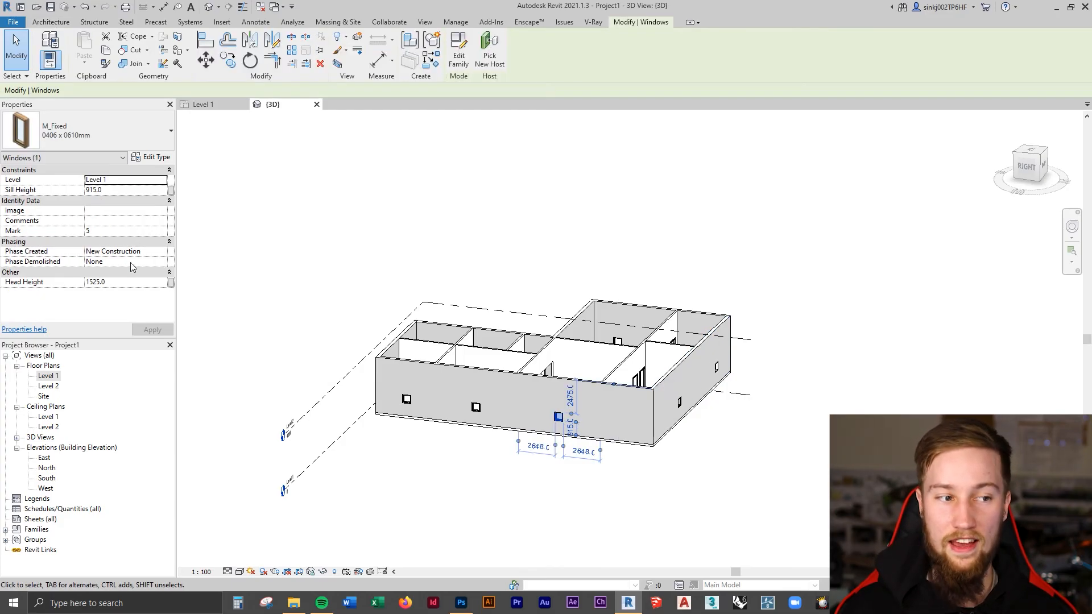
{"action": "left_click", "coordinate": [119, 191]}
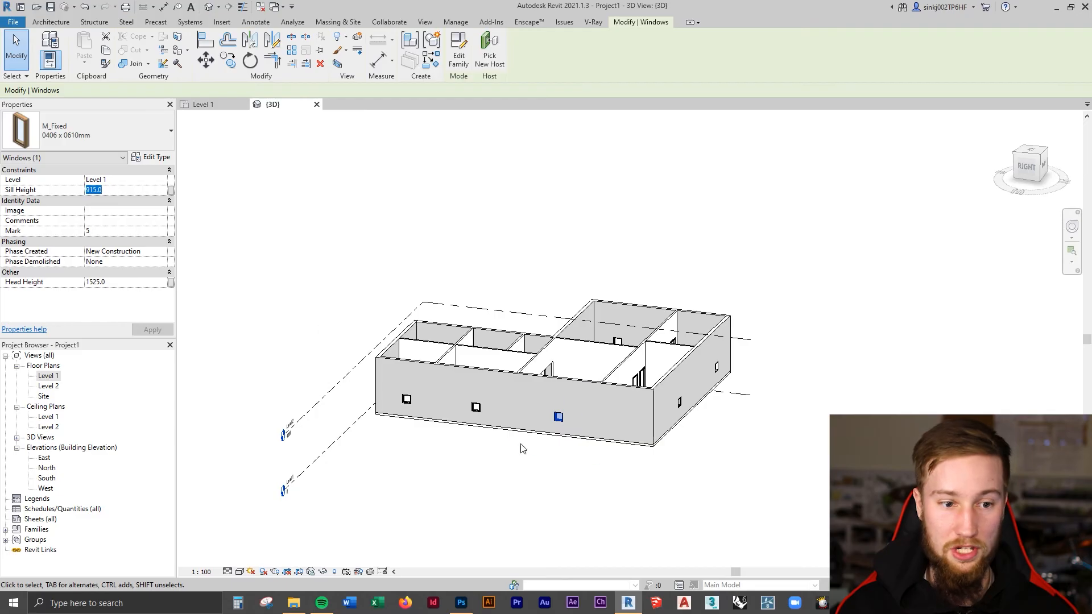
{"action": "scroll", "coordinate": [556, 419], "scroll_direction": "up", "scroll_amount": 6}
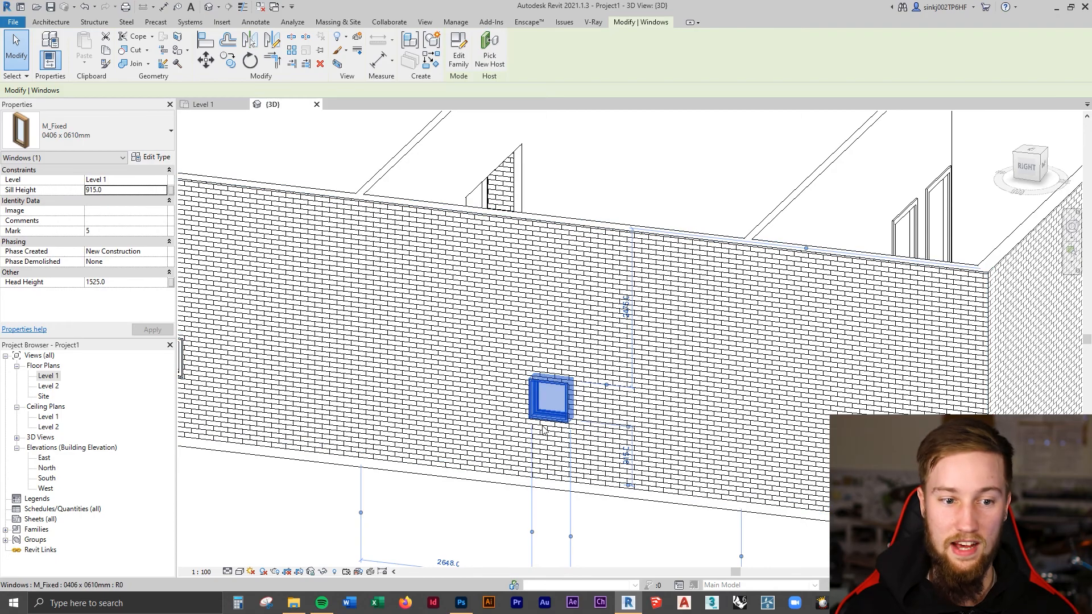
{"action": "left_click", "coordinate": [112, 189]}
{"action": "type", "text": "1600"}
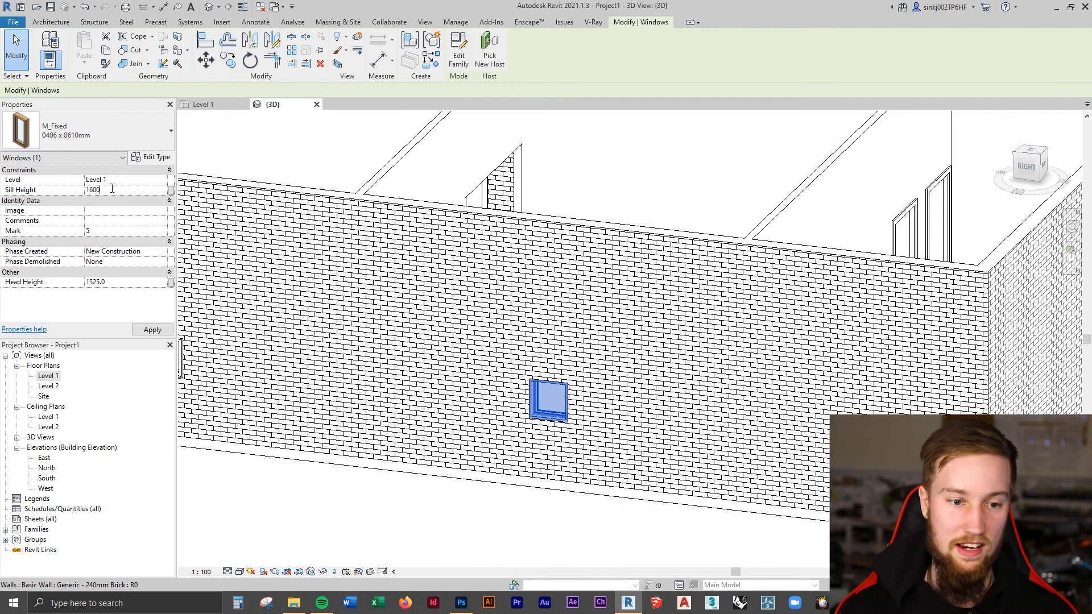
{"action": "key", "text": "Return"}
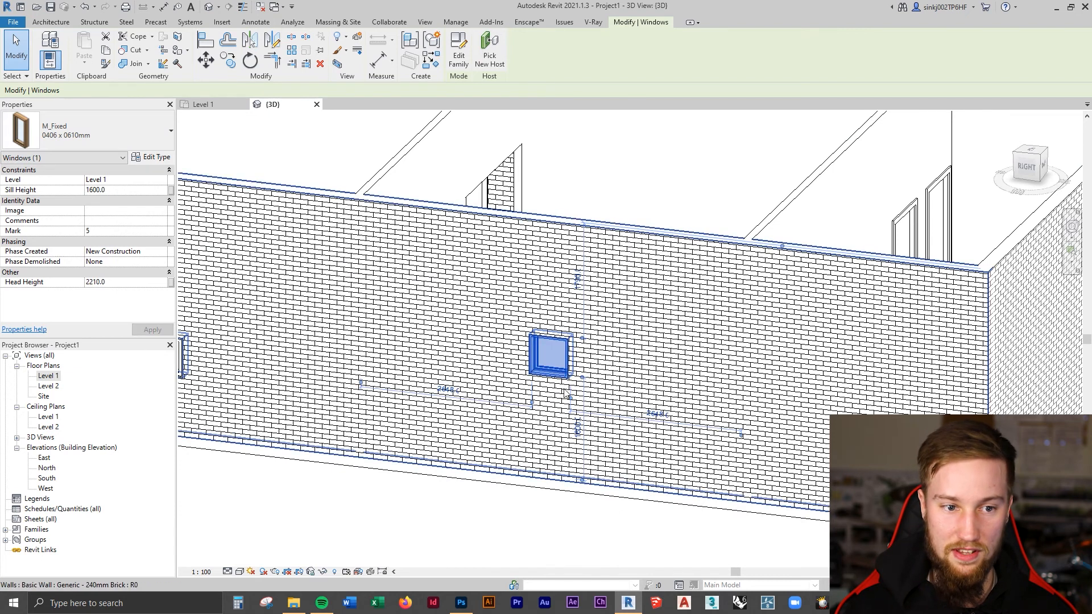
- Inspect the adjusted window up close and the whole house from above in 3D, and clear the window selection
{"action": "scroll", "coordinate": [581, 435], "scroll_direction": "up", "scroll_amount": 4}
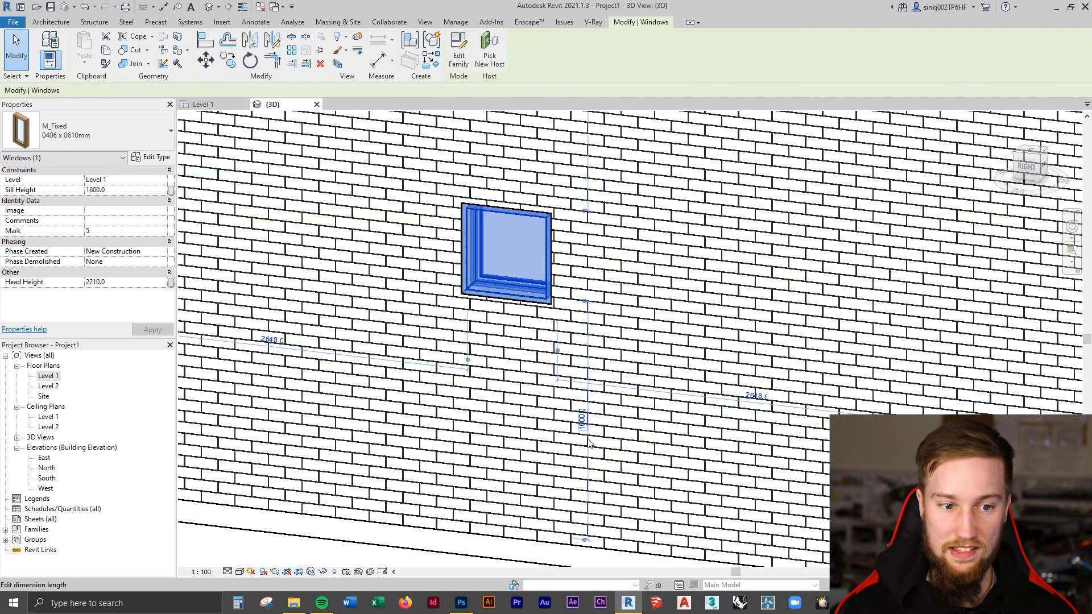
{"action": "scroll", "coordinate": [582, 434], "scroll_direction": "down", "scroll_amount": 5}
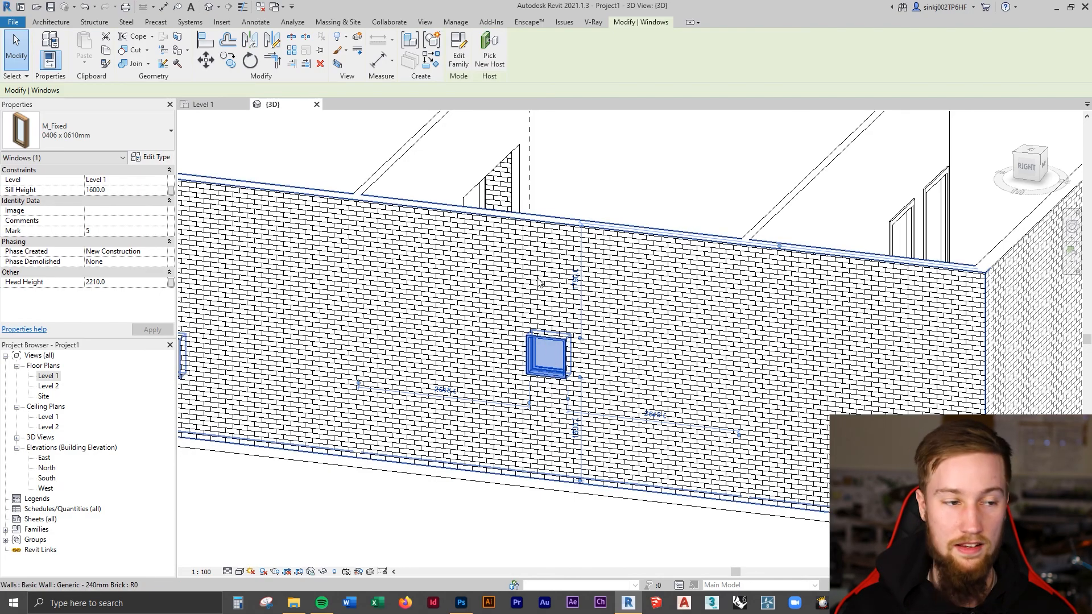
{"action": "left_click", "coordinate": [151, 157]}
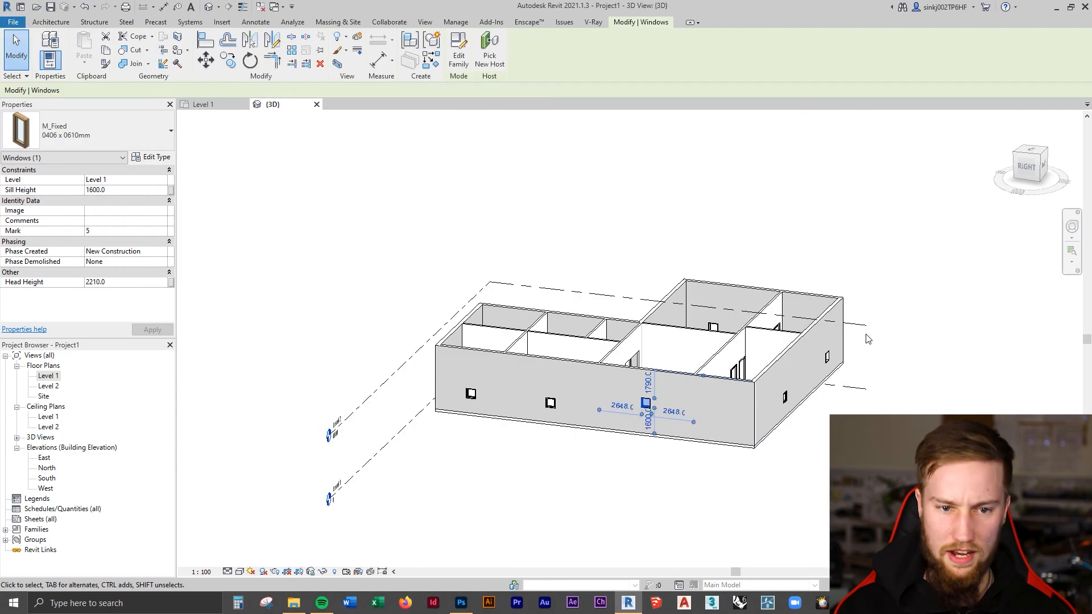
{"action": "middle_click_drag", "start_coordinate": [864, 335], "coordinate": [767, 468], "text": "shift"}
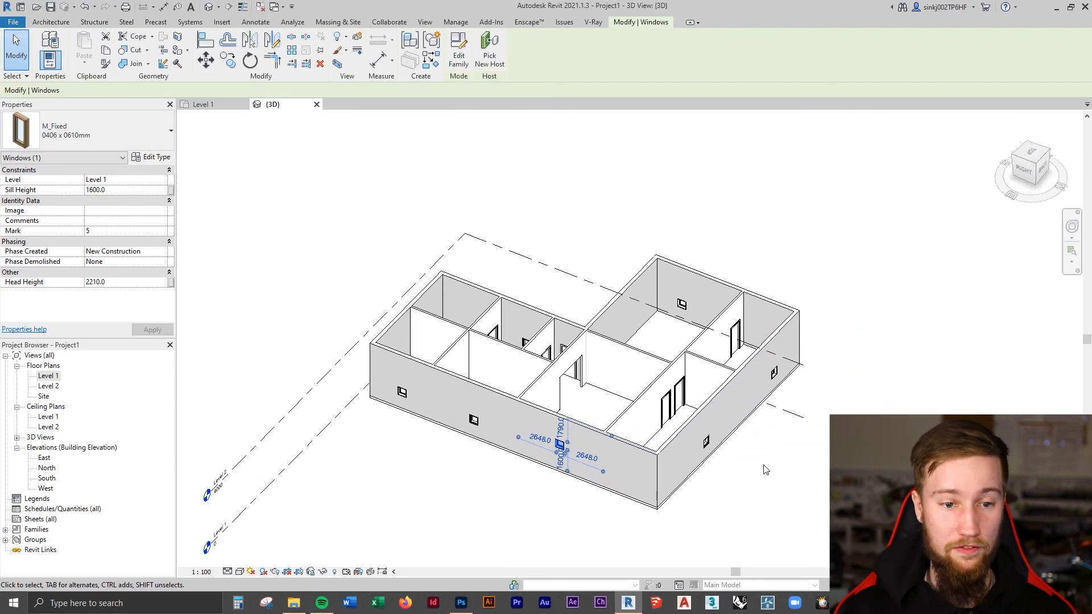
{"action": "key", "text": "Escape"}
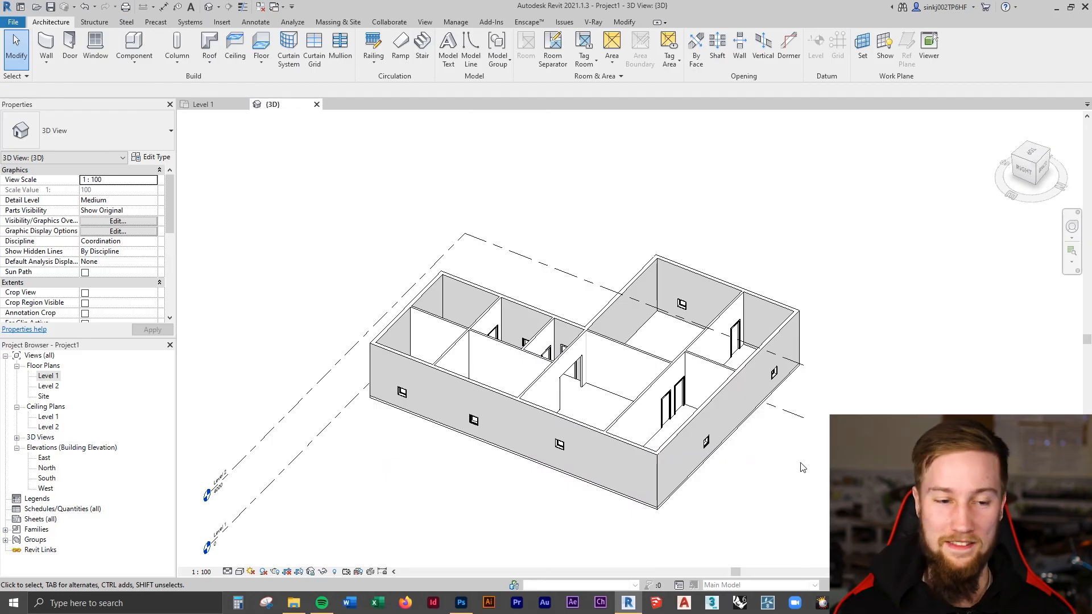
- Start a roof by footprint from the Level 1 floor plan and assign it to Level 2
{"action": "left_click", "coordinate": [218, 104]}
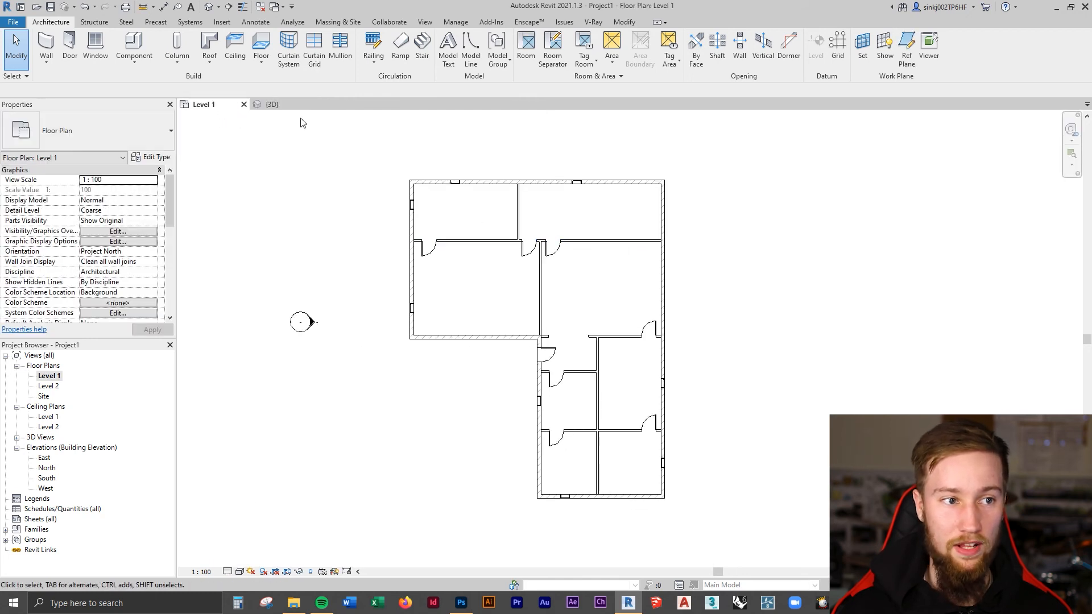
{"action": "left_click", "coordinate": [206, 62]}
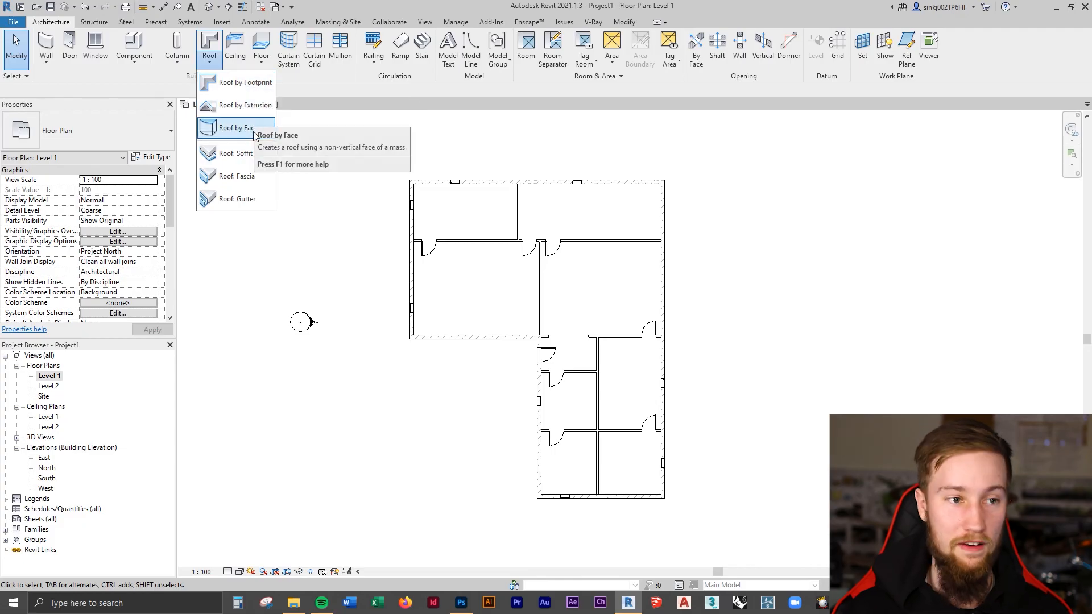
{"action": "left_click", "coordinate": [257, 90]}
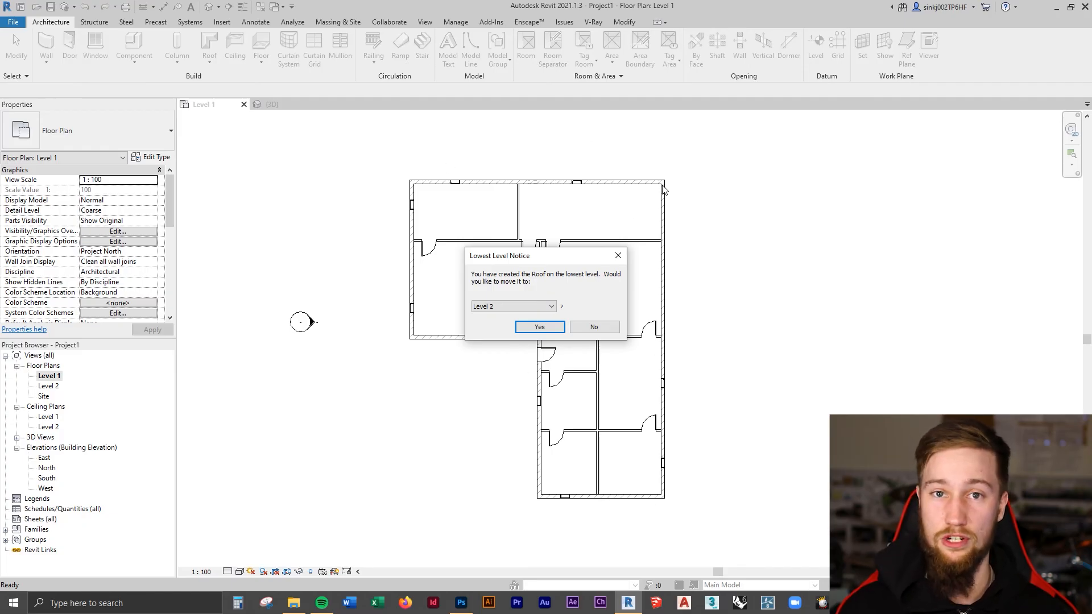
{"action": "left_click", "coordinate": [539, 327]}
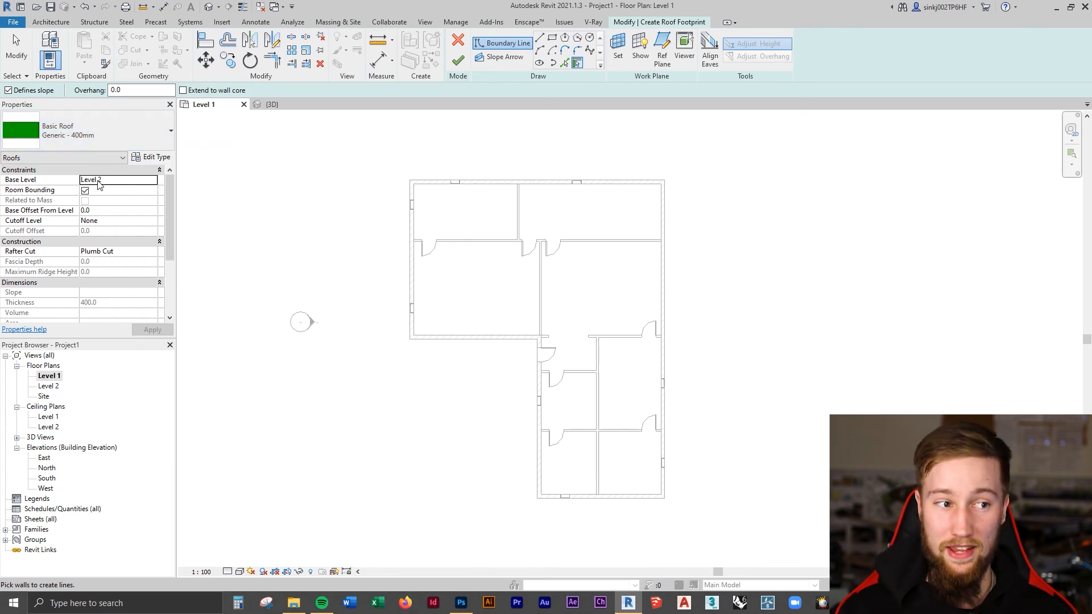
- Try Level 1 as the roof's base level, return it to Level 2 and review the roof's other properties
{"action": "left_click", "coordinate": [152, 180]}
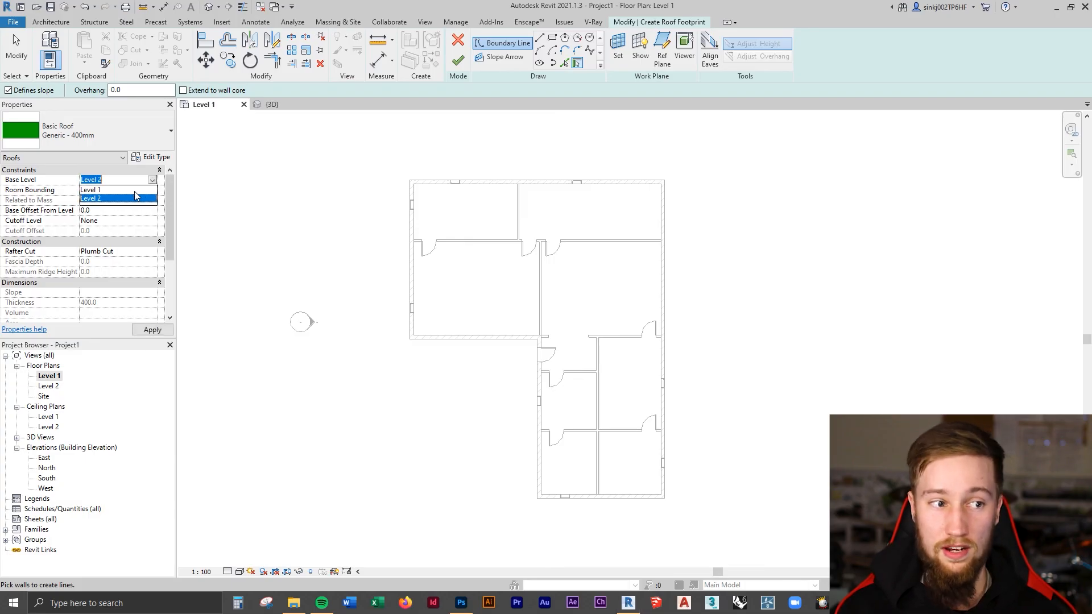
{"action": "left_click", "coordinate": [91, 190]}
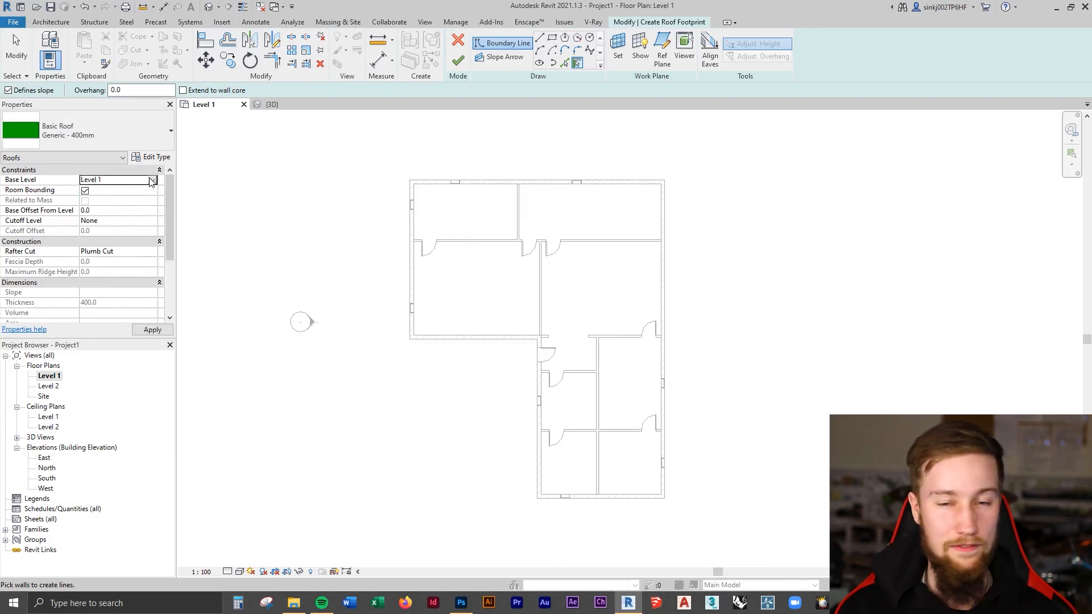
{"action": "left_click", "coordinate": [153, 180]}
{"action": "left_click", "coordinate": [138, 197]}
{"action": "scroll", "coordinate": [145, 266], "scroll_direction": "down", "scroll_amount": 3}
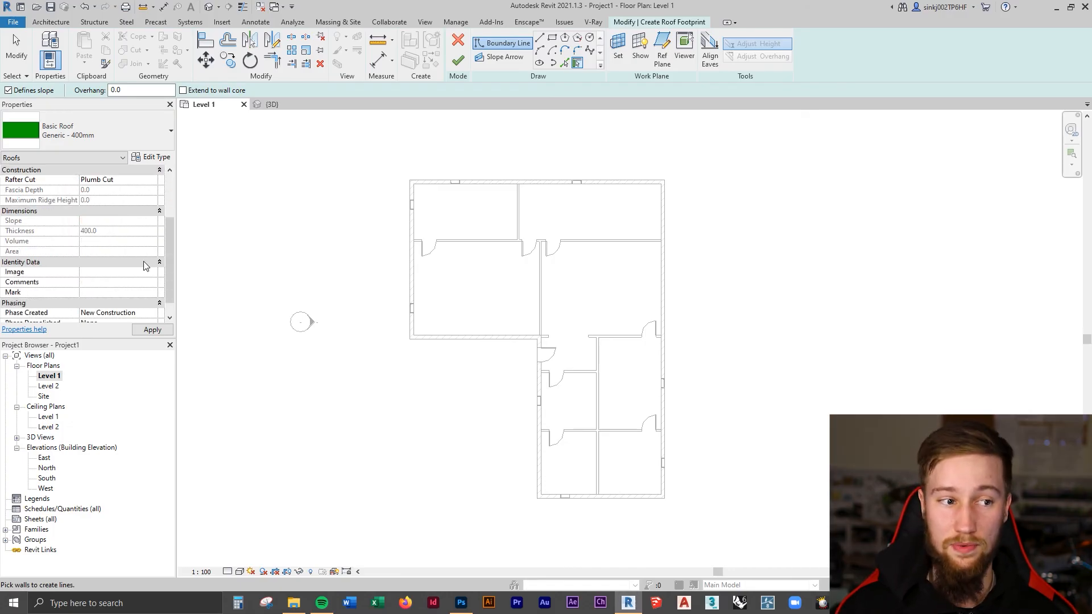
{"action": "scroll", "coordinate": [145, 266], "scroll_direction": "up", "scroll_amount": 3}
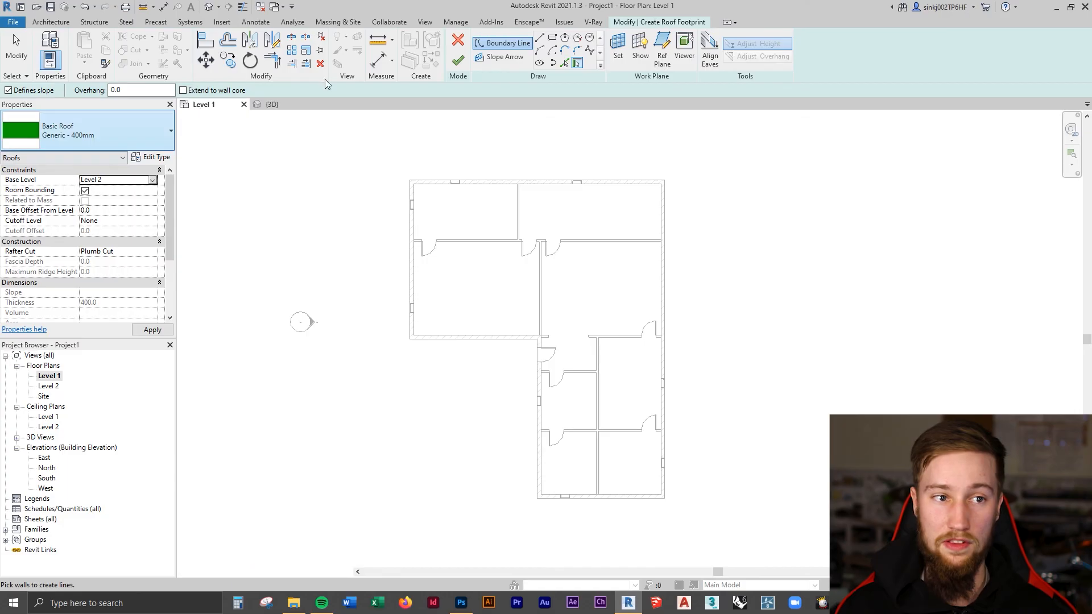
- Use Pick Lines to add slope-defining roof boundaries along the outer edges of the upper wing's left, upper and lower exterior walls
{"action": "left_click", "coordinate": [543, 41]}
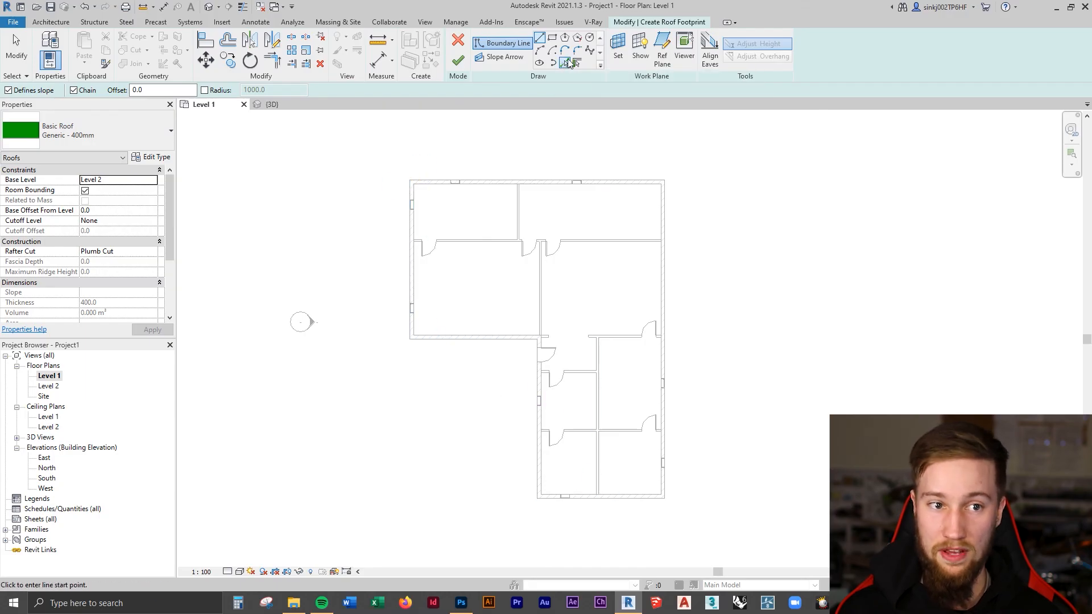
{"action": "left_click", "coordinate": [564, 64]}
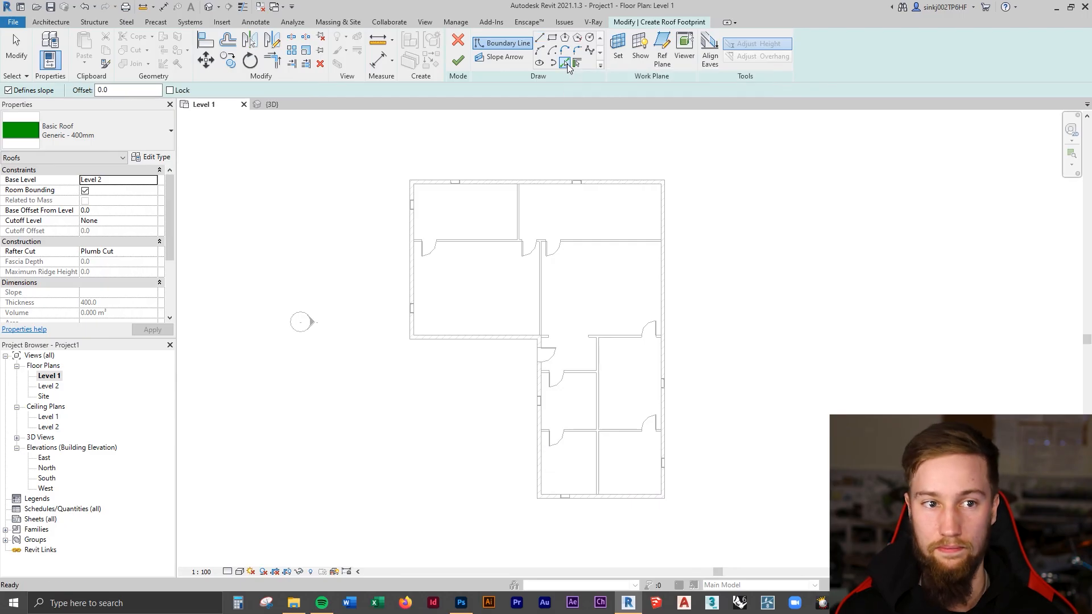
{"action": "left_click", "coordinate": [408, 252]}
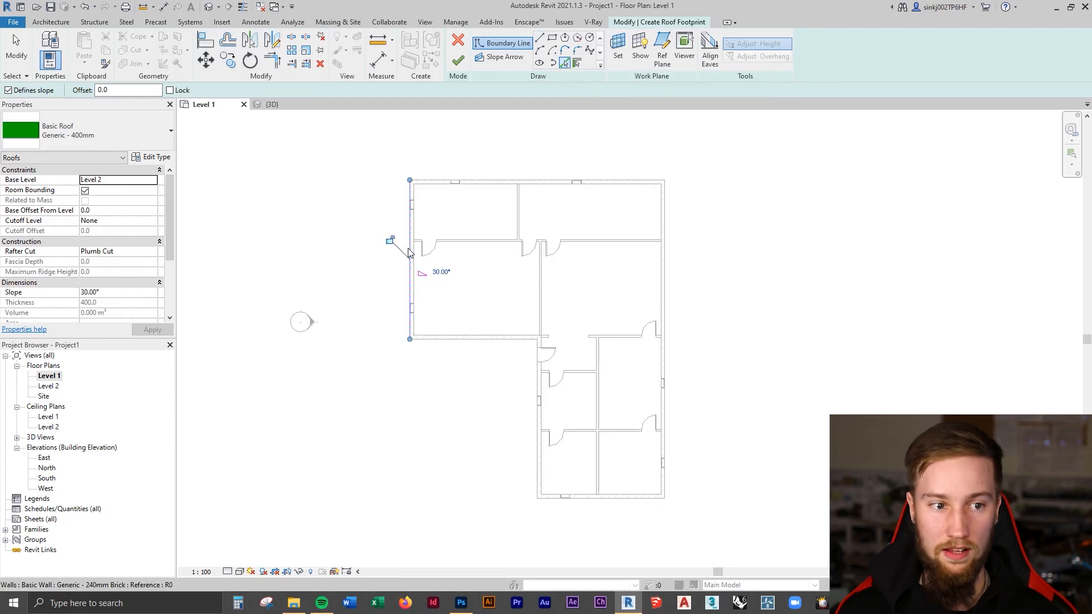
{"action": "left_click", "coordinate": [426, 183]}
{"action": "scroll", "coordinate": [426, 183], "scroll_direction": "up", "scroll_amount": 3}
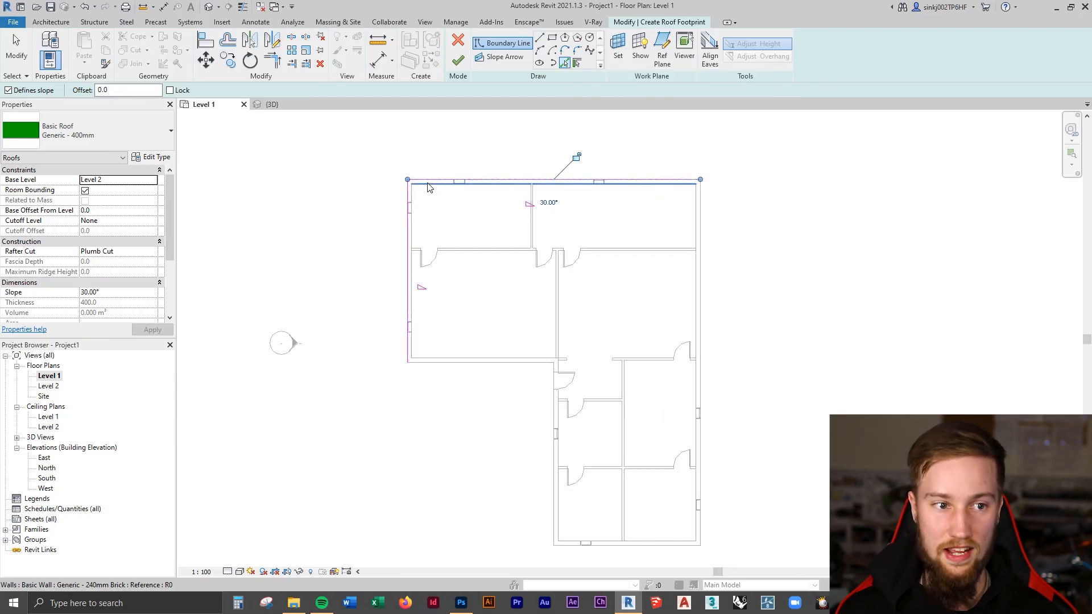
{"action": "left_click", "coordinate": [446, 424]}
- Close the roof boundary along the lower wing's left and end walls and the long right wall, and finish the roof
{"action": "middle_click_drag", "start_coordinate": [560, 466], "coordinate": [492, 348]}
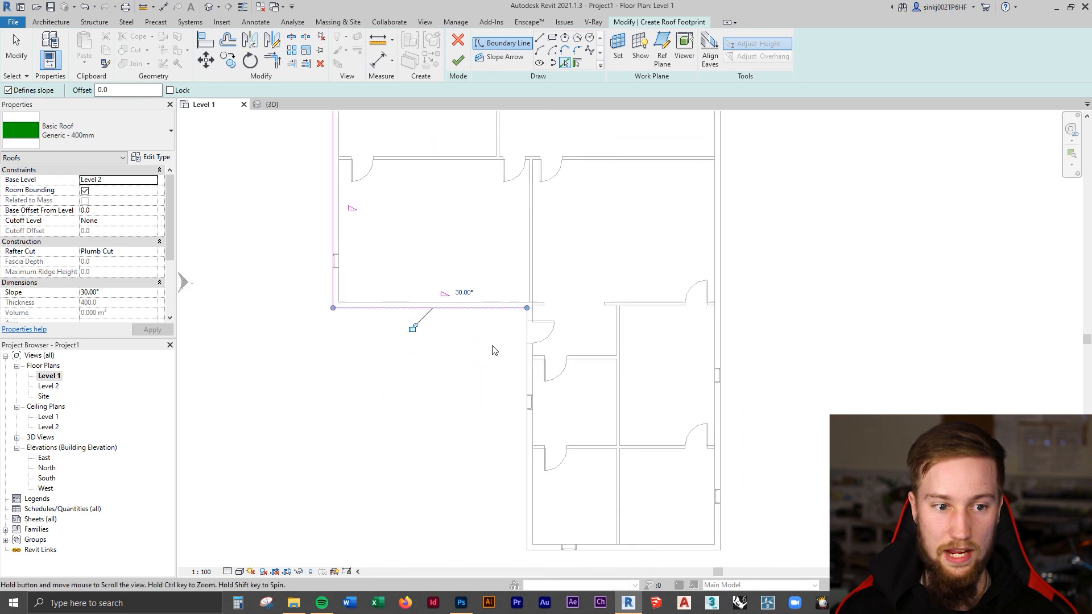
{"action": "left_click", "coordinate": [530, 372]}
{"action": "middle_click_drag", "start_coordinate": [587, 389], "coordinate": [537, 317]}
{"action": "left_click", "coordinate": [574, 478]}
{"action": "left_click", "coordinate": [671, 369]}
{"action": "middle_click_drag", "start_coordinate": [701, 236], "coordinate": [738, 343]}
{"action": "key", "text": "Escape"}
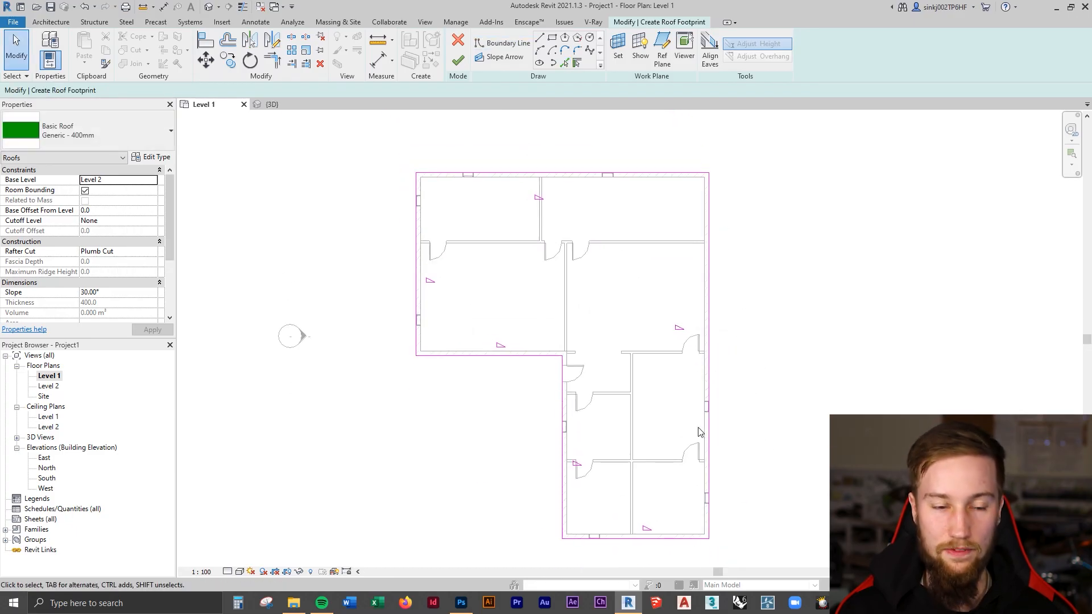
{"action": "scroll", "coordinate": [714, 395], "scroll_direction": "up", "scroll_amount": 1}
{"action": "scroll", "coordinate": [717, 406], "scroll_direction": "down", "scroll_amount": 2}
{"action": "scroll", "coordinate": [716, 408], "scroll_direction": "down", "scroll_amount": 1}
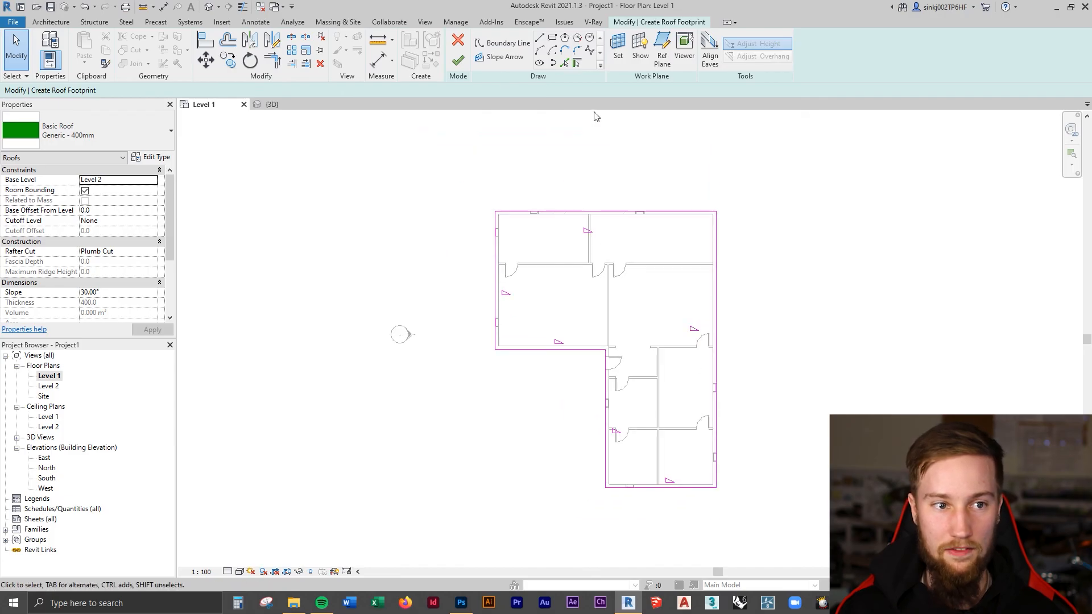
{"action": "left_click", "coordinate": [461, 62]}
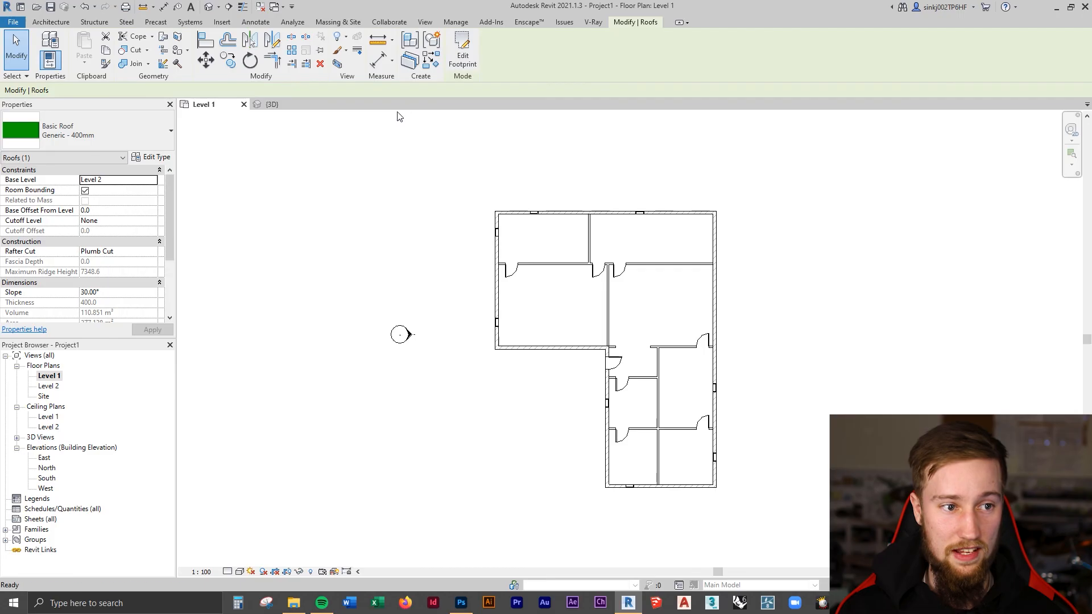
- Inspect the new hip roof in the 3D view from the entrance side of the house
{"action": "left_click", "coordinate": [288, 104]}
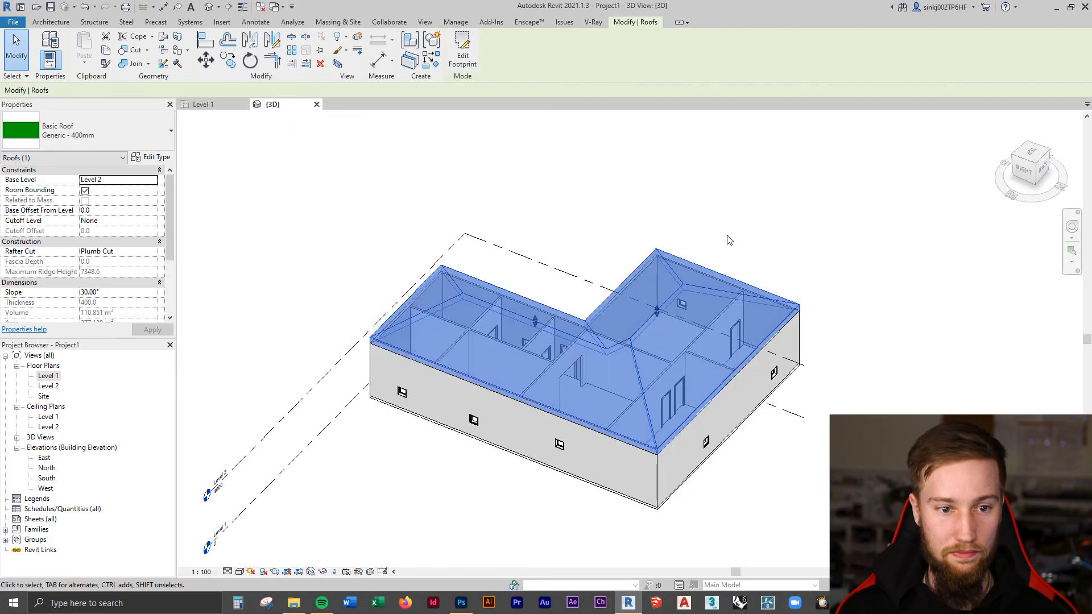
{"action": "left_click", "coordinate": [765, 243]}
{"action": "middle_click_drag", "start_coordinate": [806, 425], "coordinate": [364, 227], "text": "shift"}
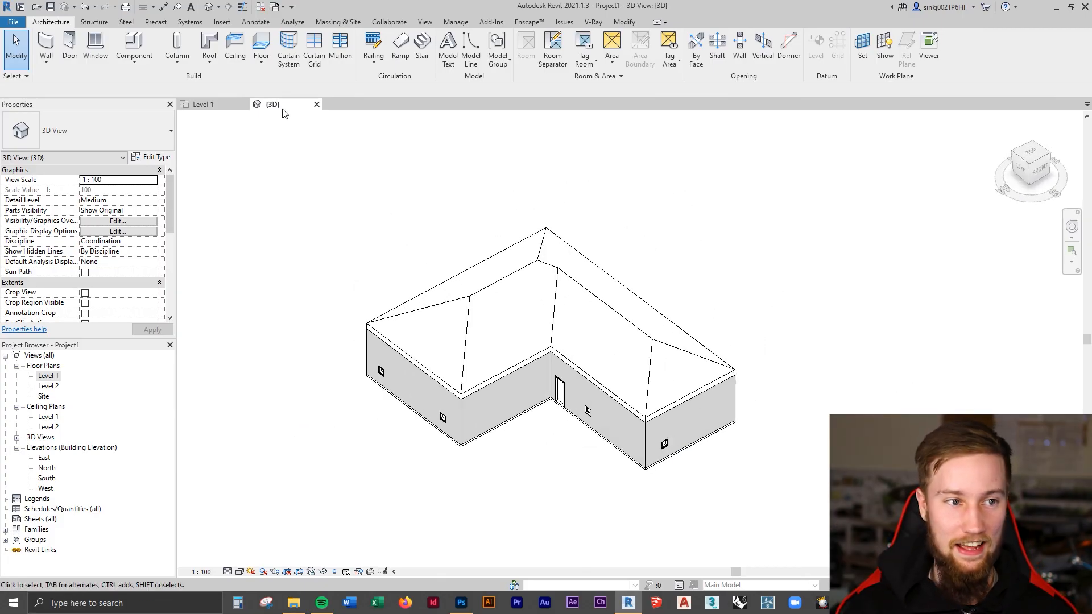
- Review the house in the Level 1 plan and in the North, East, South and West elevations
{"action": "left_click", "coordinate": [203, 108]}
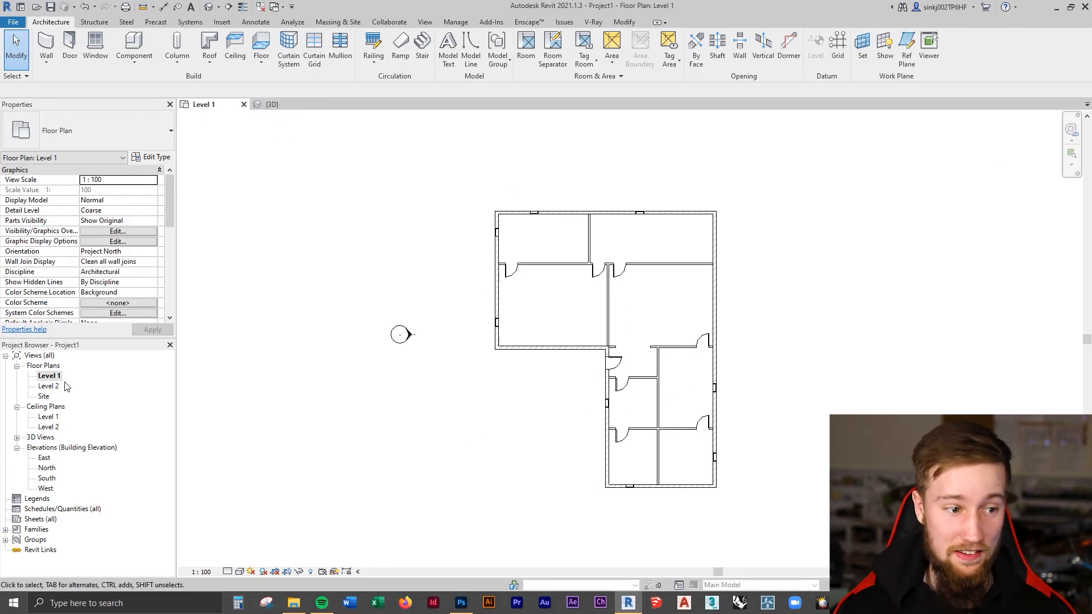
{"action": "double_click", "coordinate": [46, 469]}
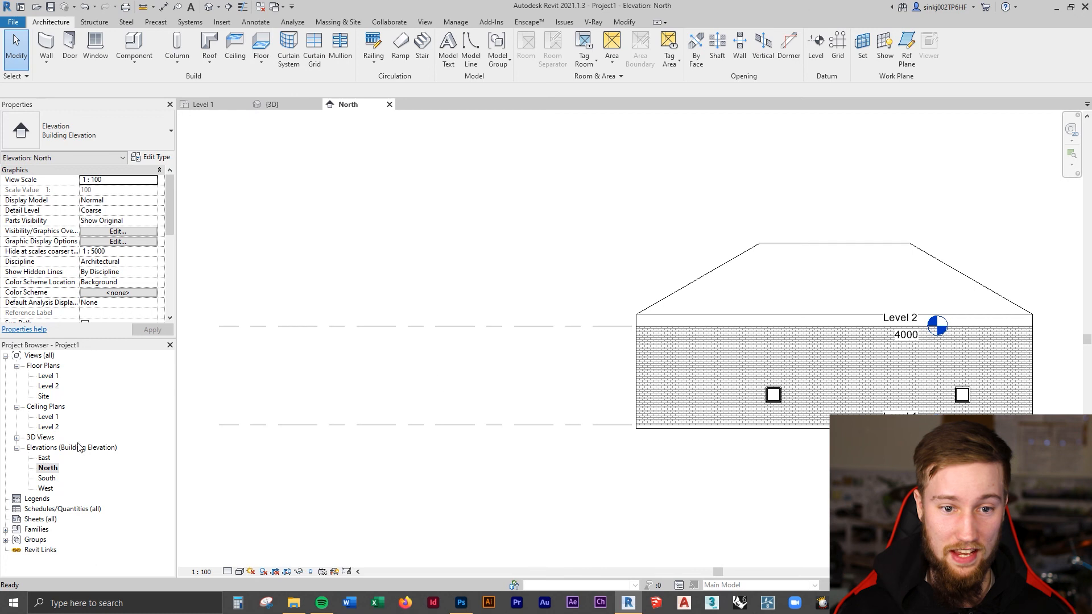
{"action": "double_click", "coordinate": [44, 458]}
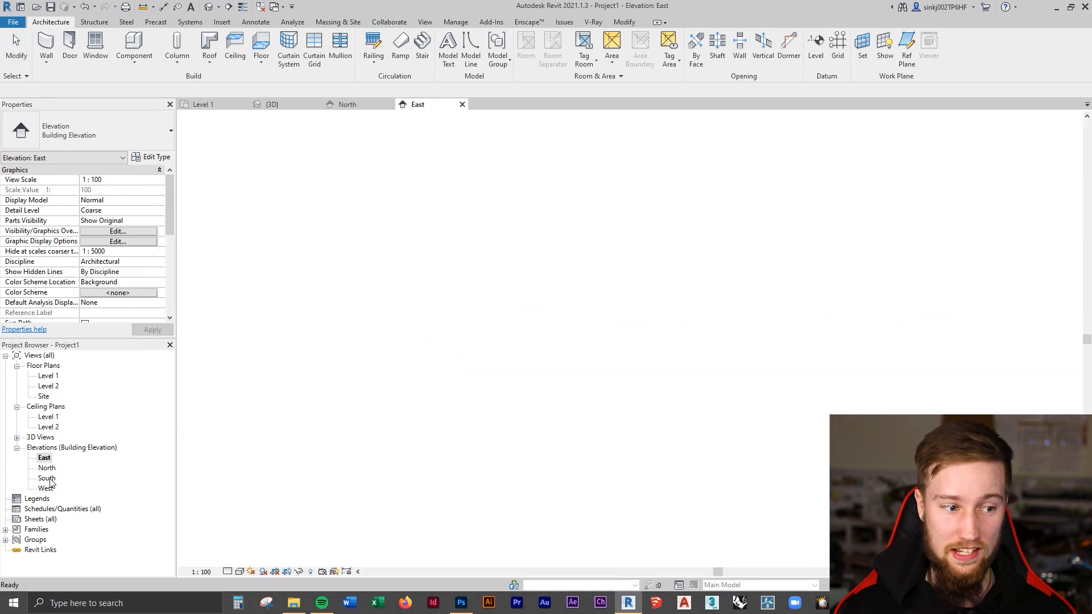
{"action": "double_click", "coordinate": [47, 478]}
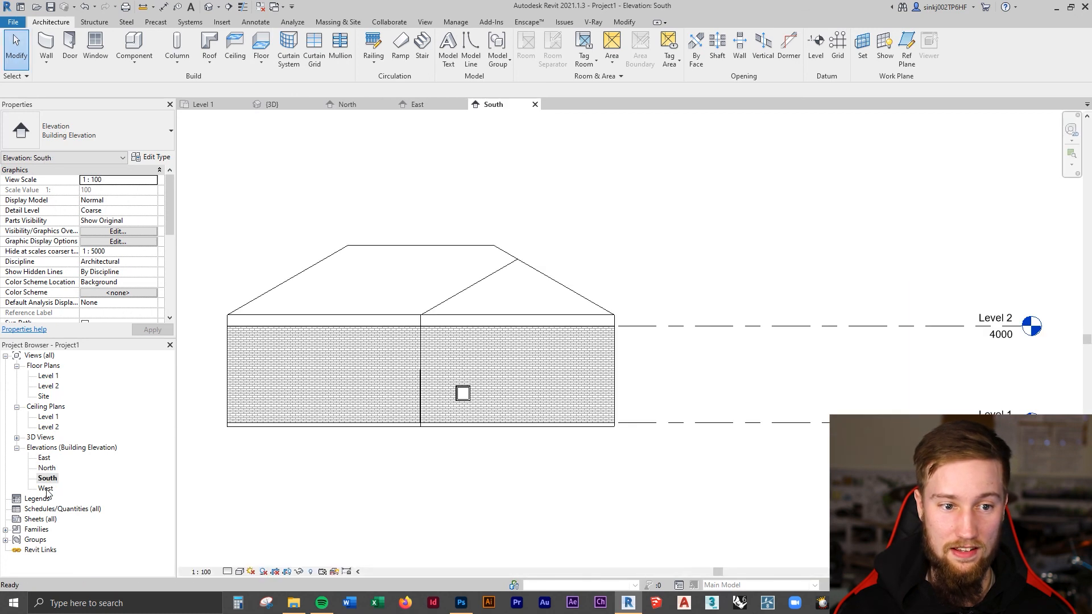
{"action": "double_click", "coordinate": [46, 489]}
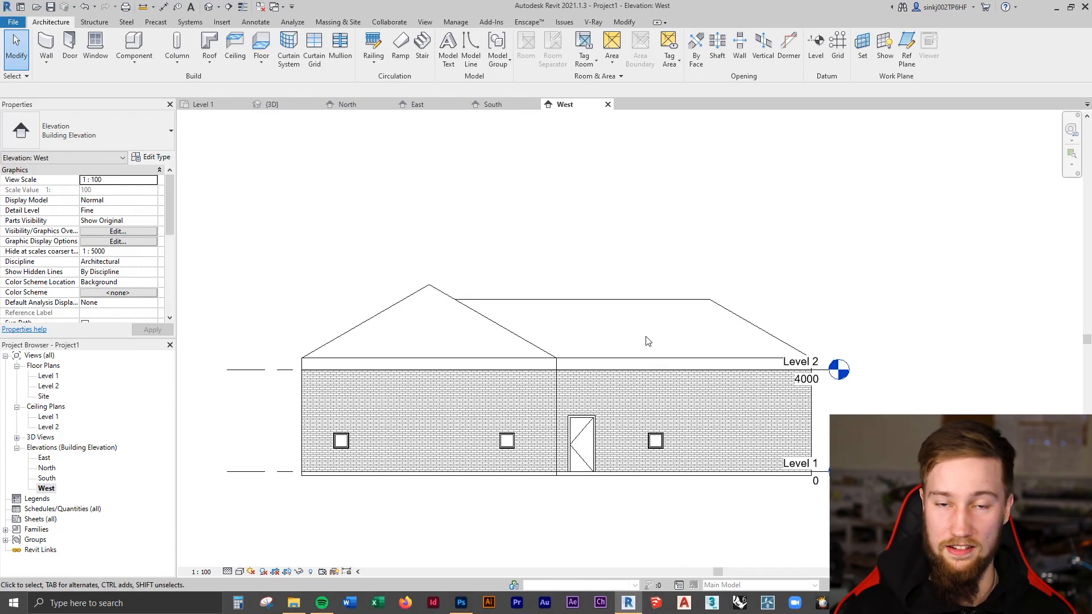